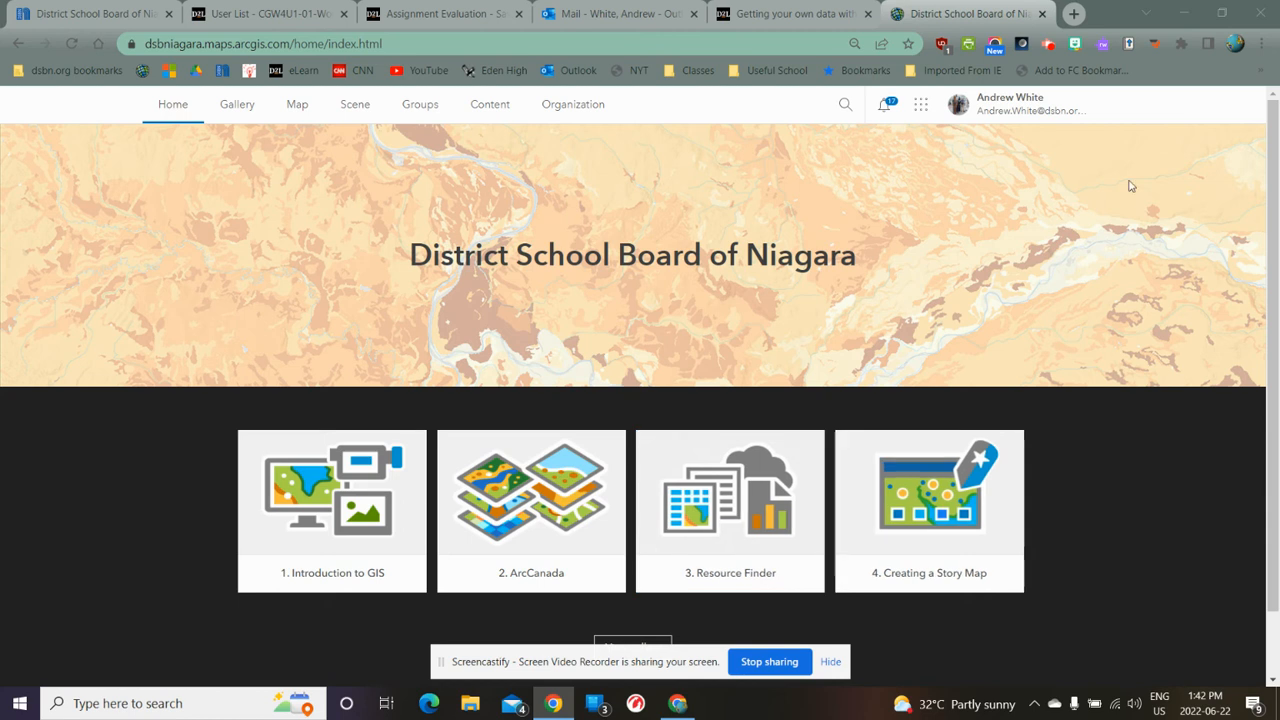
- Switch to Survey123 and open the Eden Treasure Hunt v2 survey
click(925, 112)
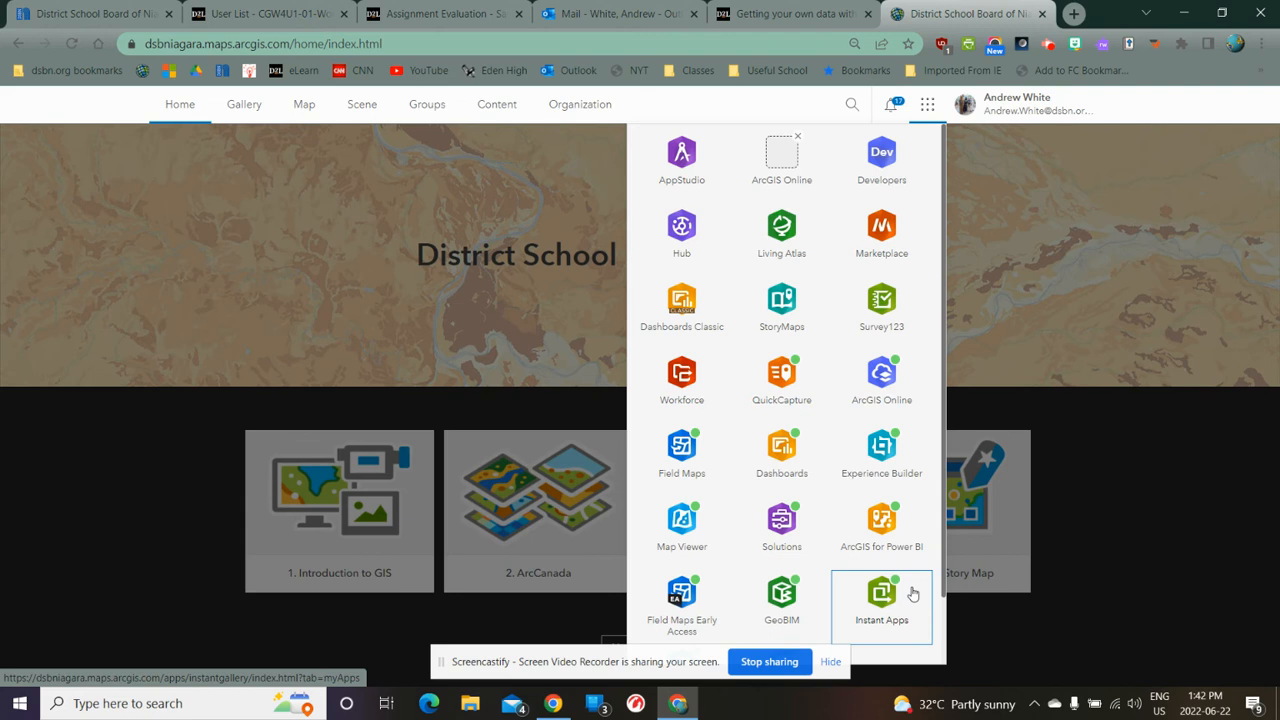
click(897, 309)
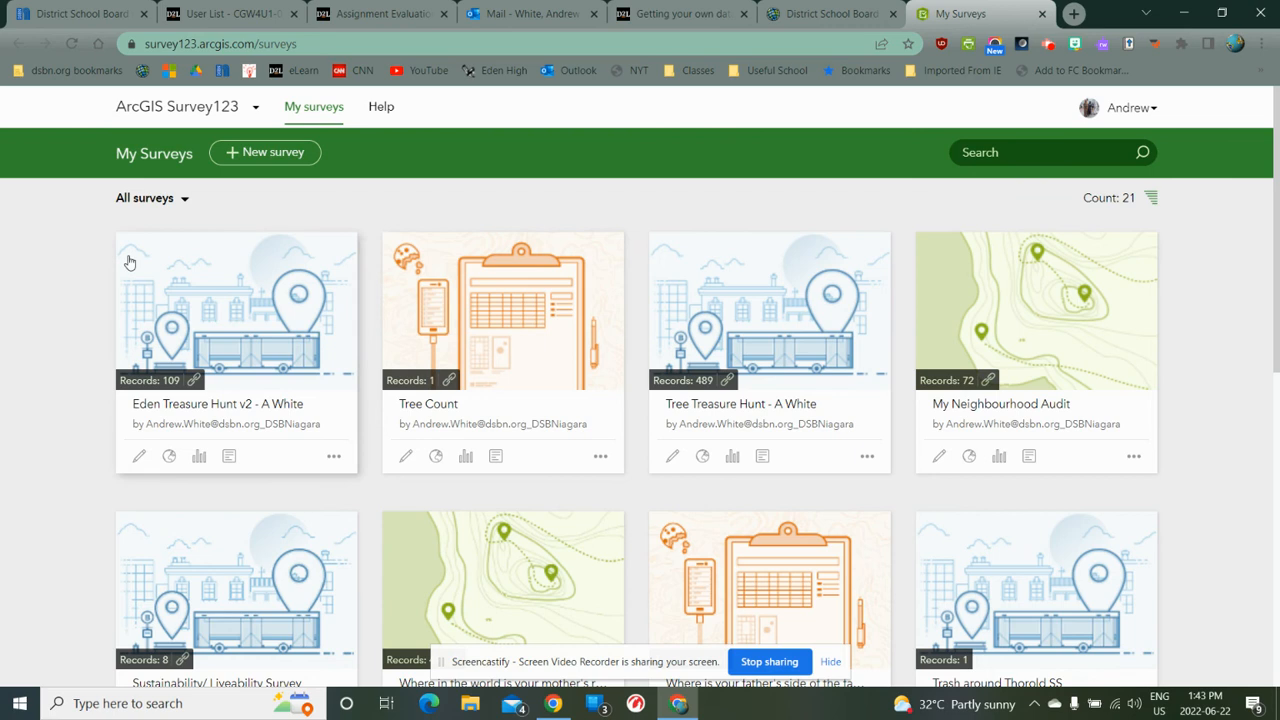
click(261, 330)
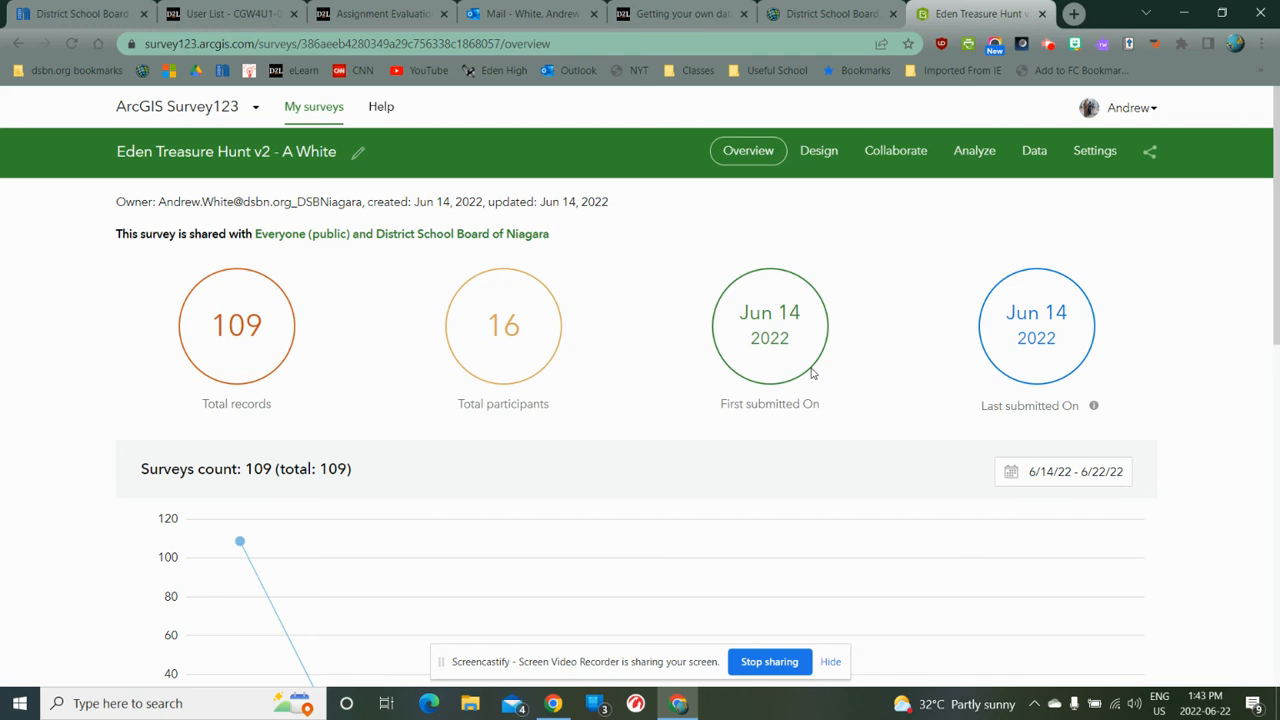
- Open the survey's analysis and review the answer charts, photo gallery and group table
click(974, 151)
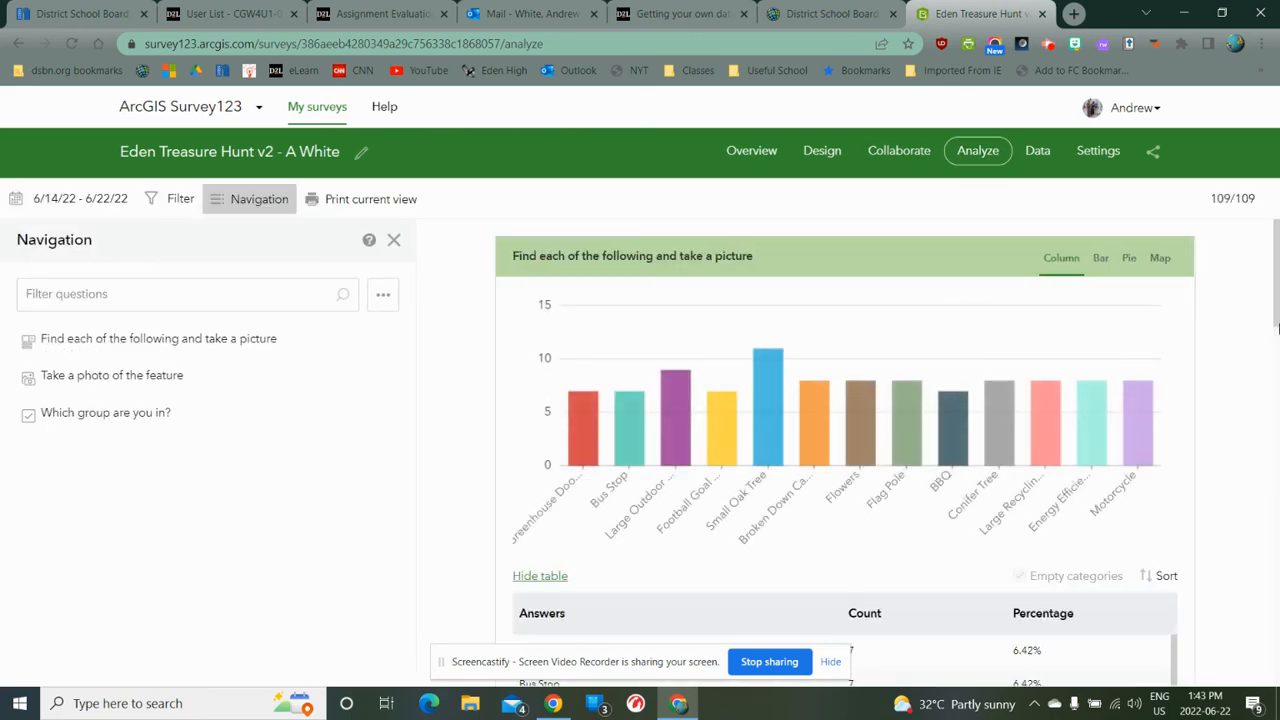
scroll(1090, 406, down, 8)
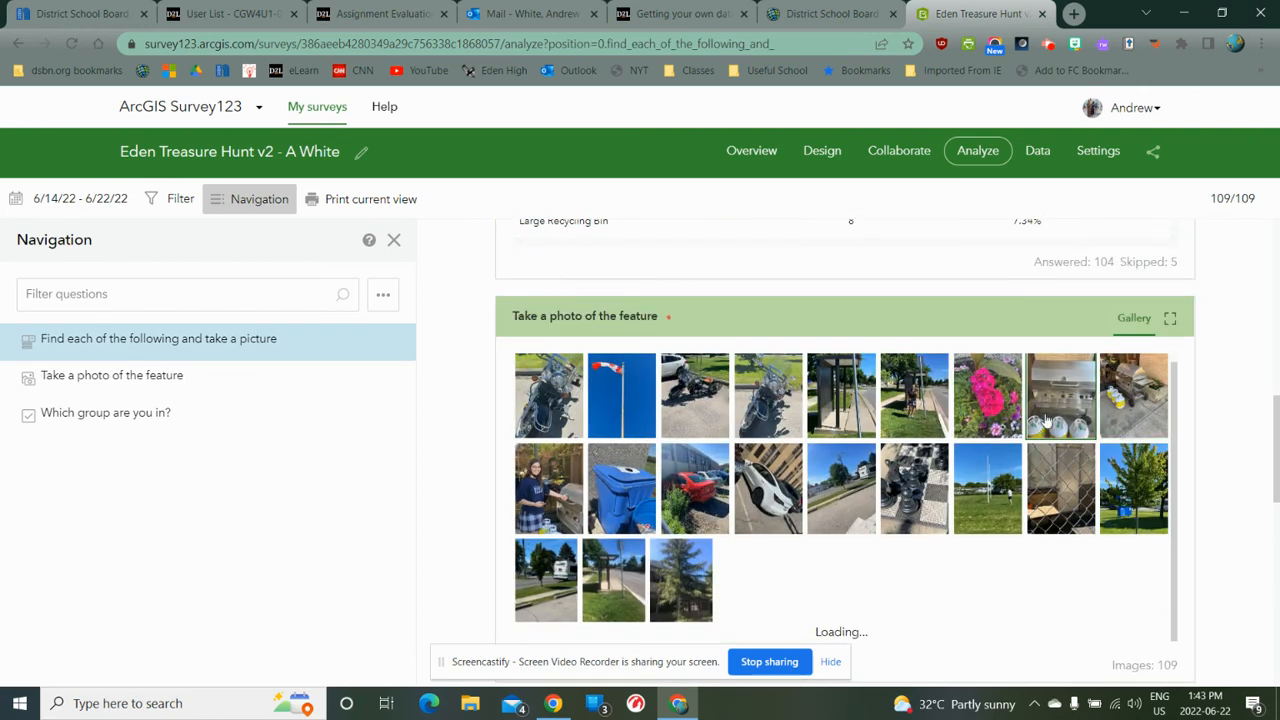
scroll(1047, 412, up, 8)
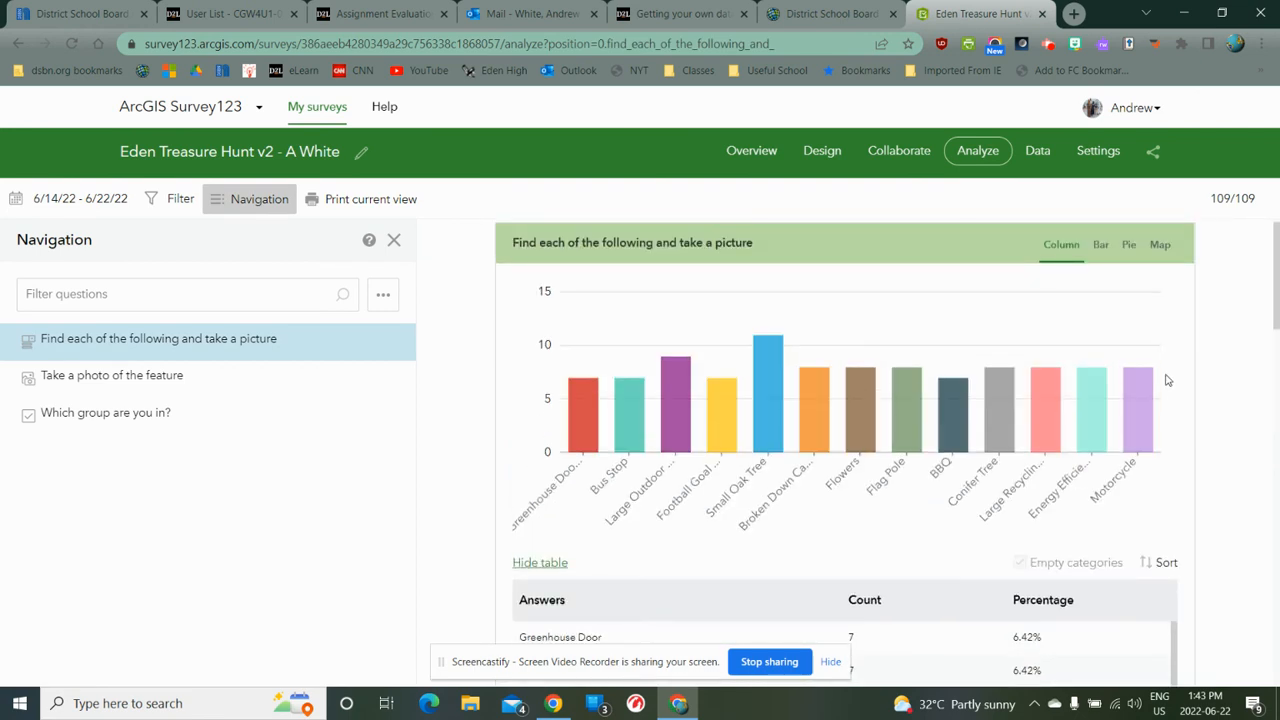
scroll(1113, 390, down, 10)
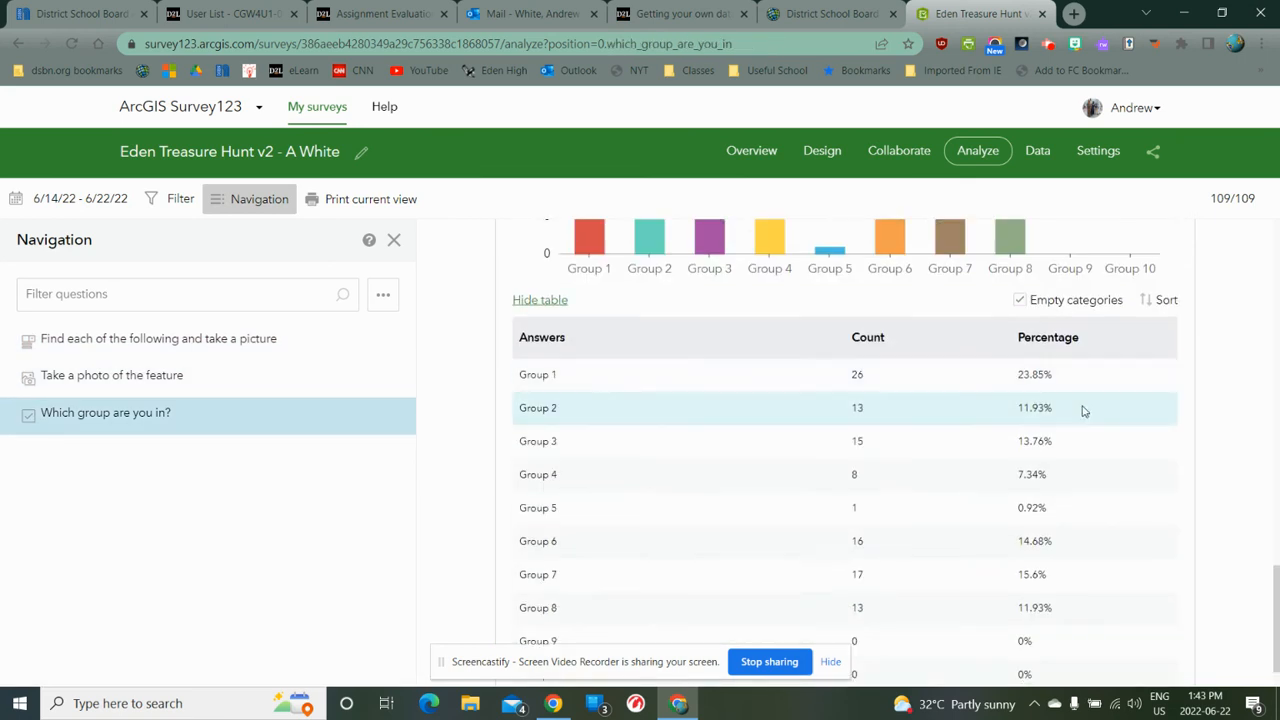
- Inspect individual groups' counts and percentages in the "Which group are you in?" column chart
scroll(1085, 411, up, 1)
mouse_move(587, 369)
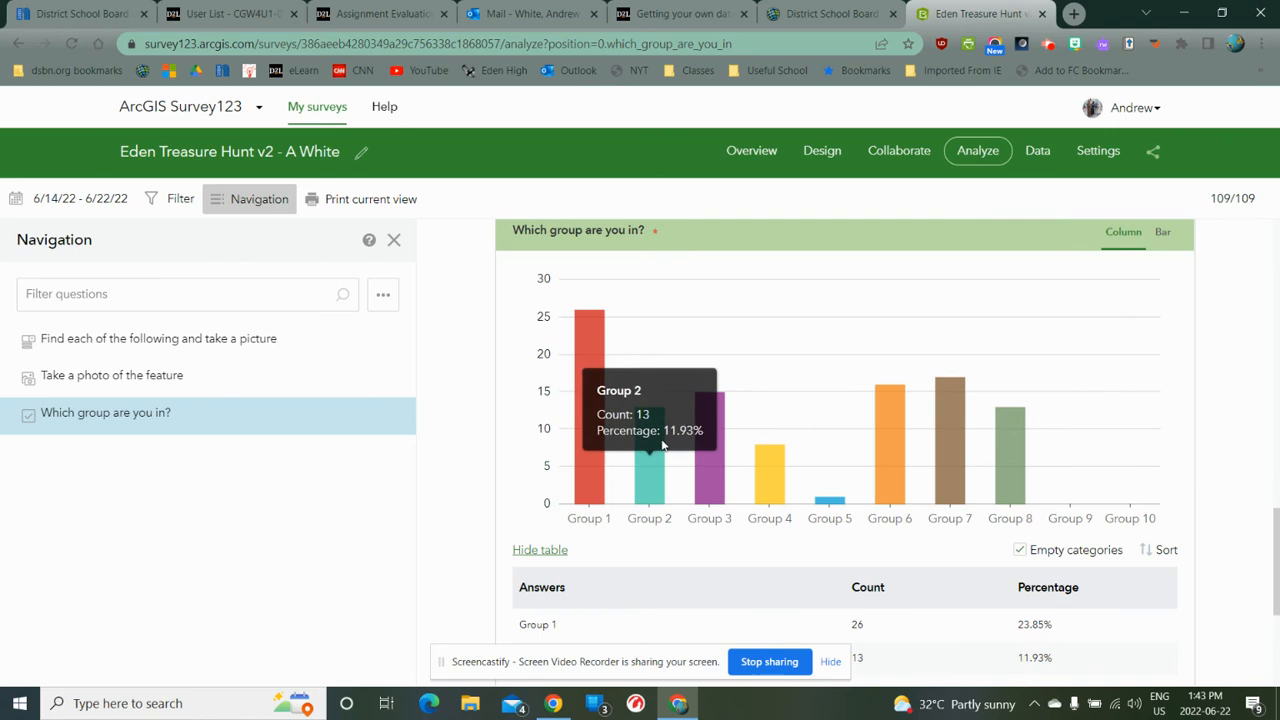
mouse_move(897, 454)
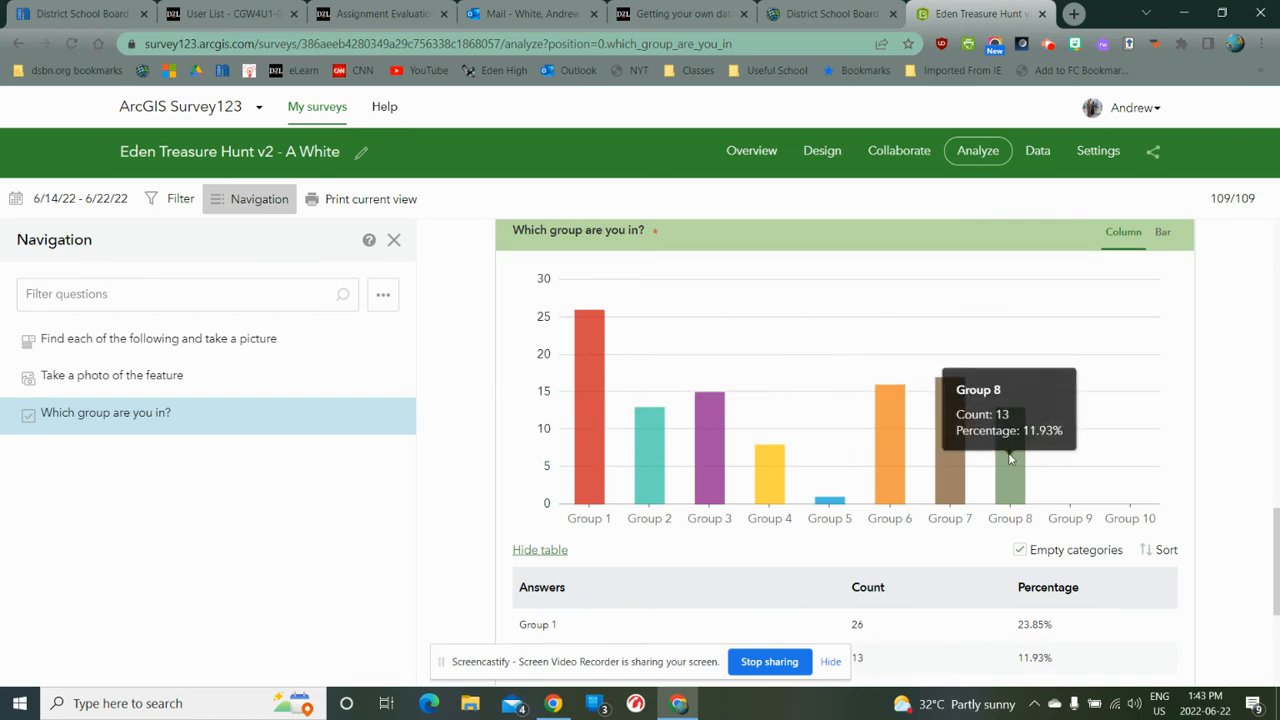
mouse_move(580, 408)
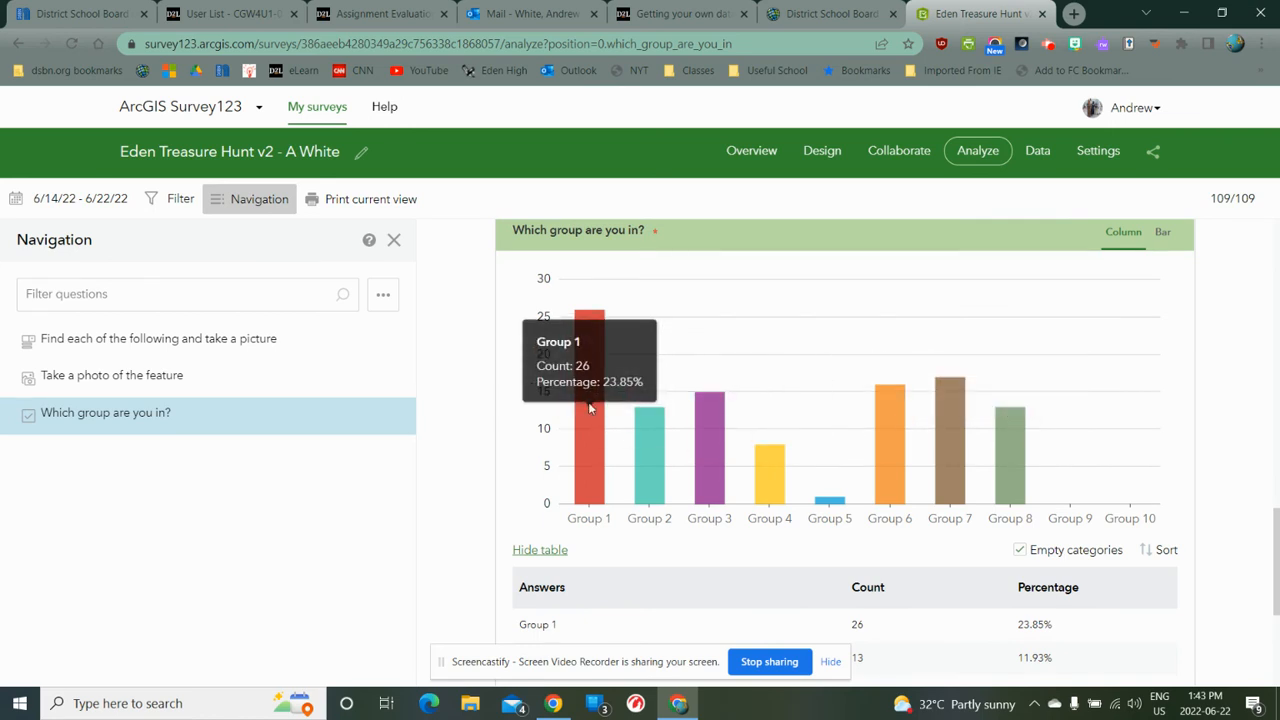
mouse_move(950, 442)
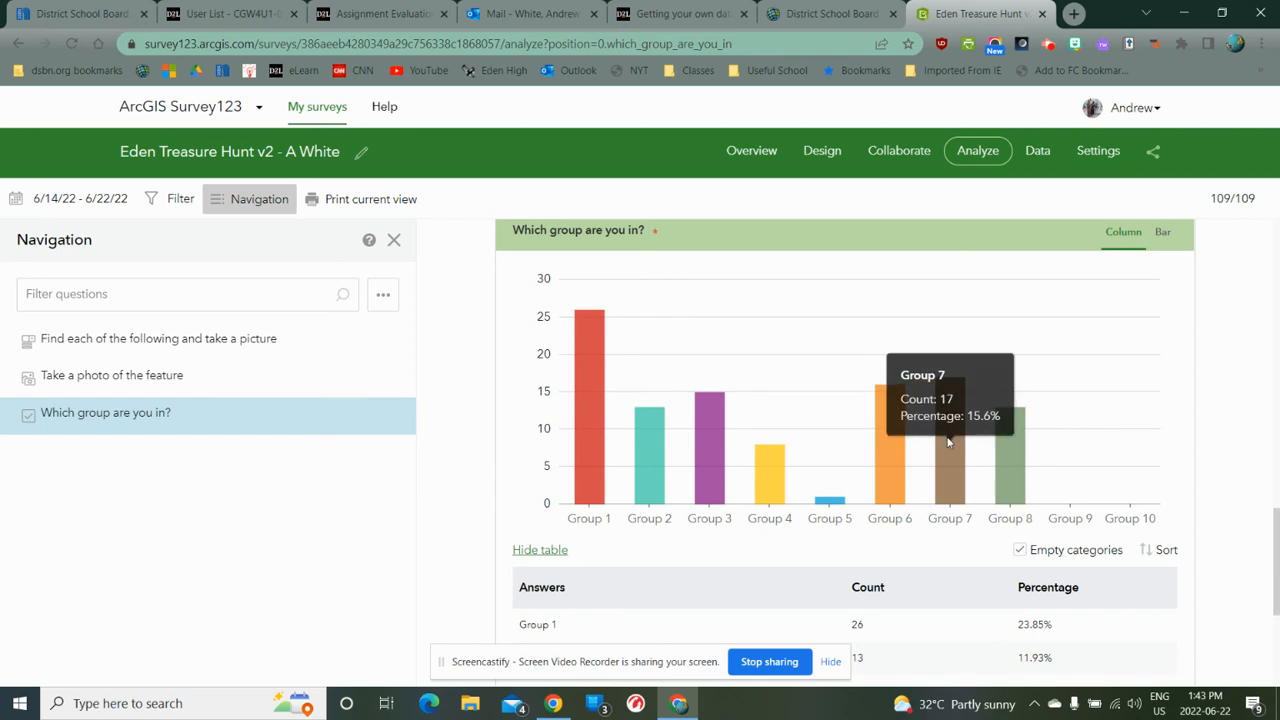
mouse_move(1006, 454)
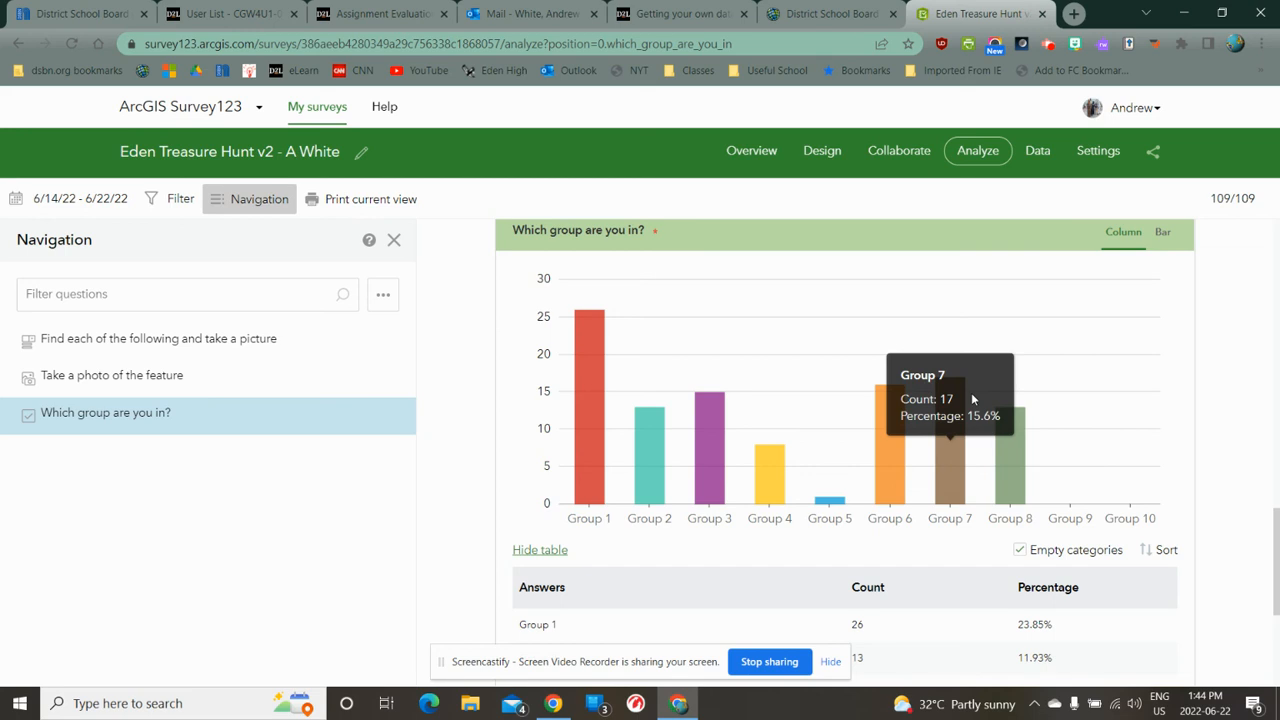
- Open the survey's collected data and browse the table of submitted records below the map
click(1037, 152)
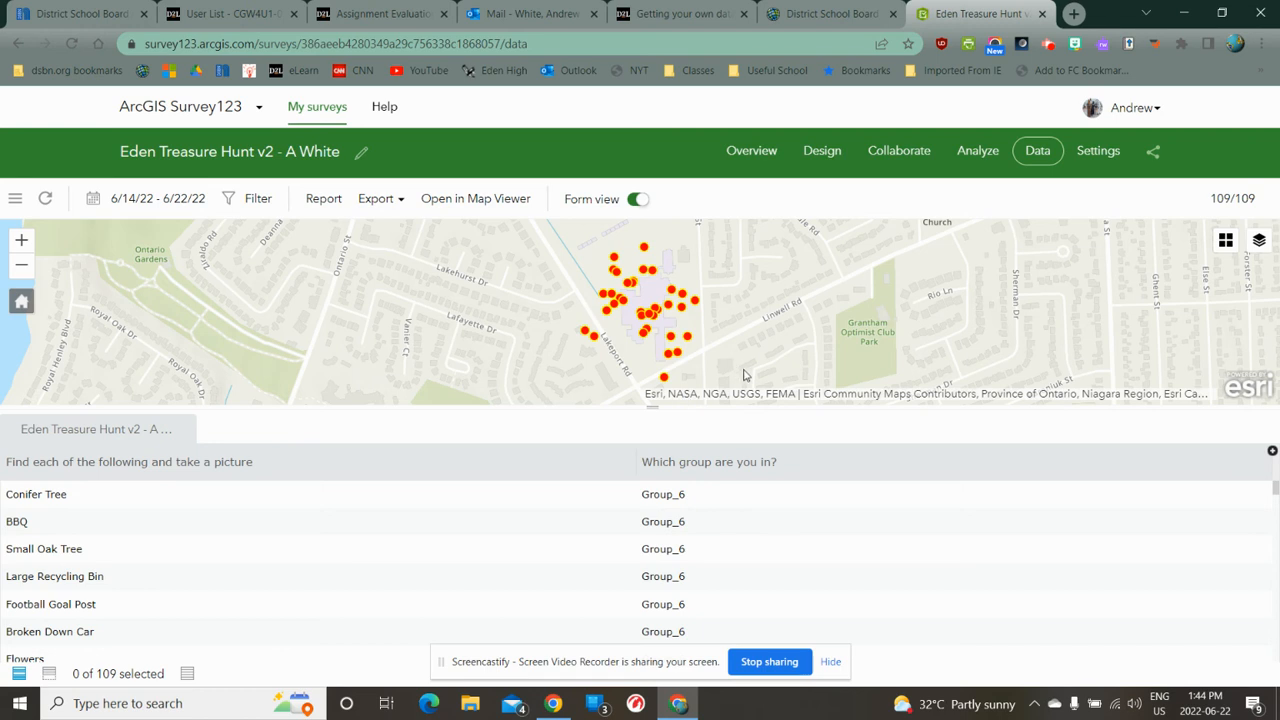
scroll(860, 555, down, 15)
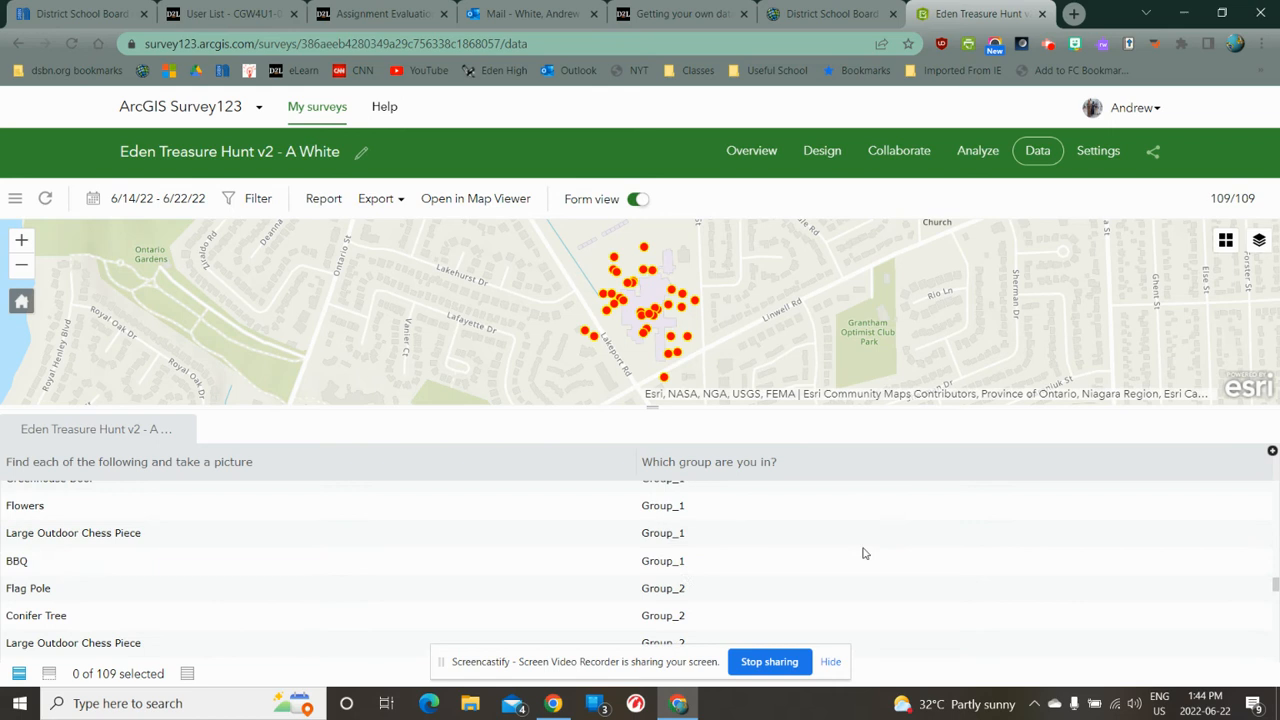
scroll(860, 540, down, 10)
- Filter the survey records so that "Which group are you in?" is Group 1 and apply the filter
click(258, 200)
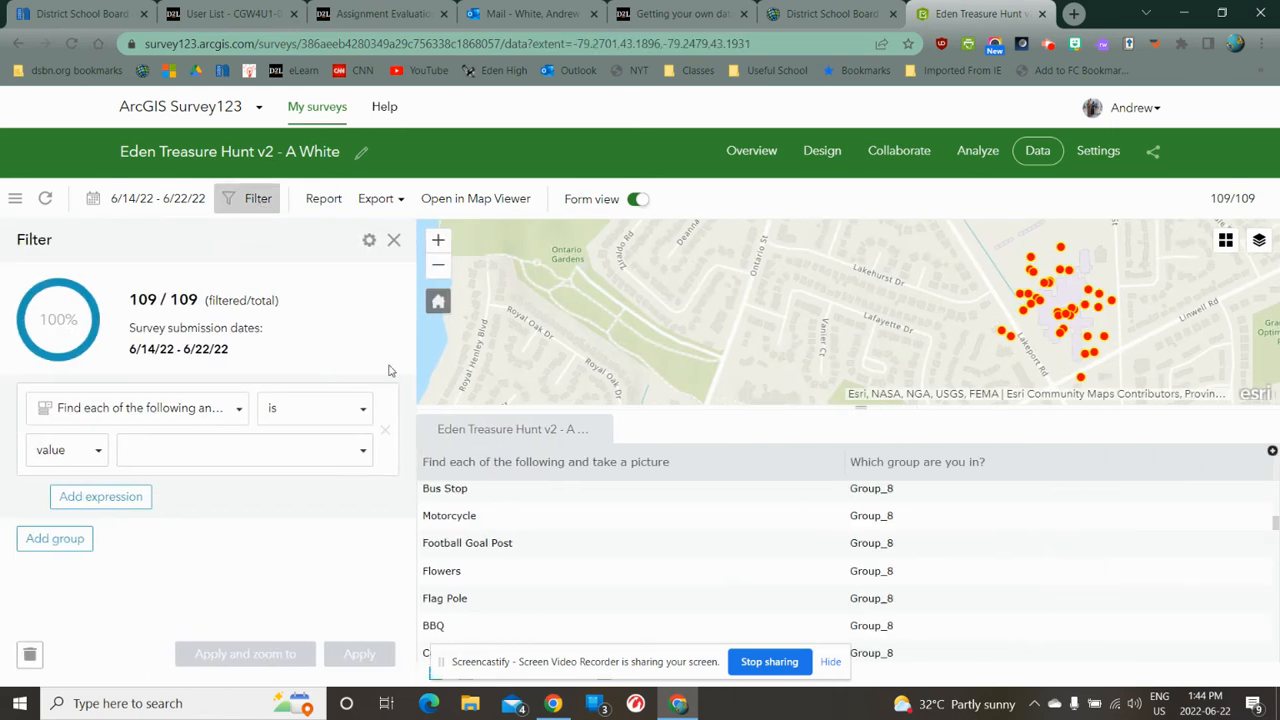
click(229, 410)
click(197, 553)
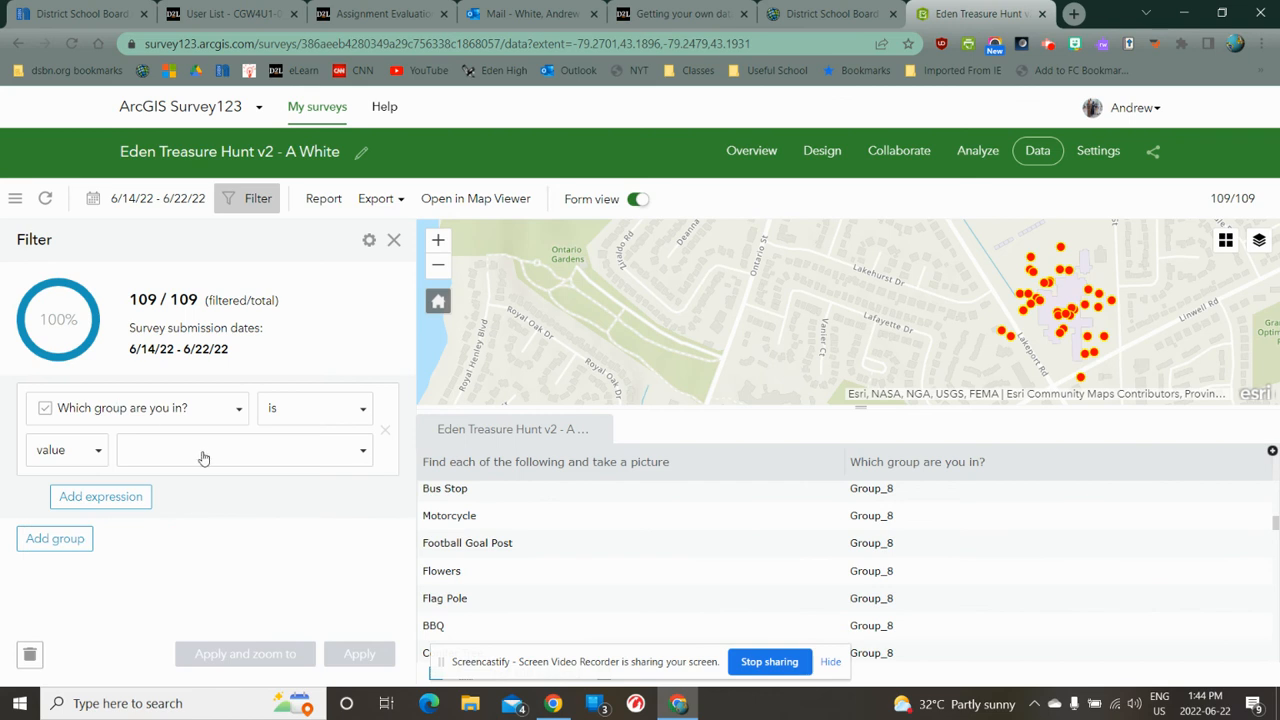
click(202, 453)
click(134, 486)
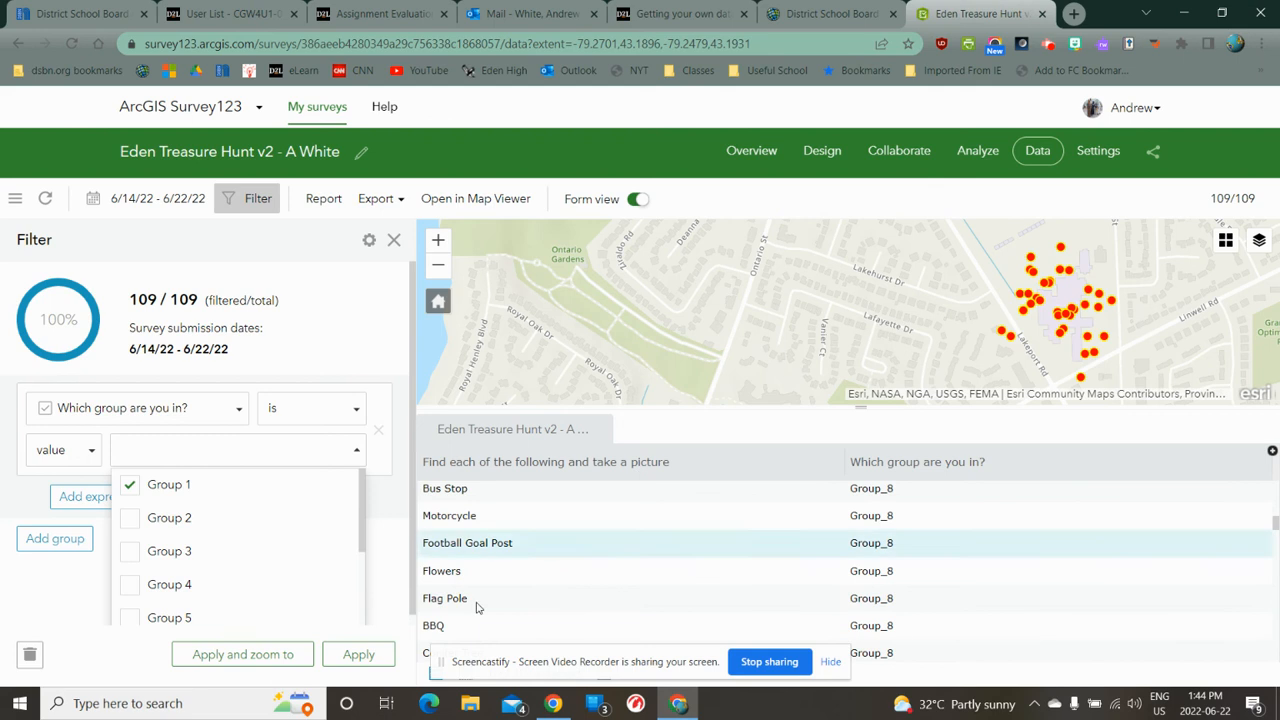
click(358, 656)
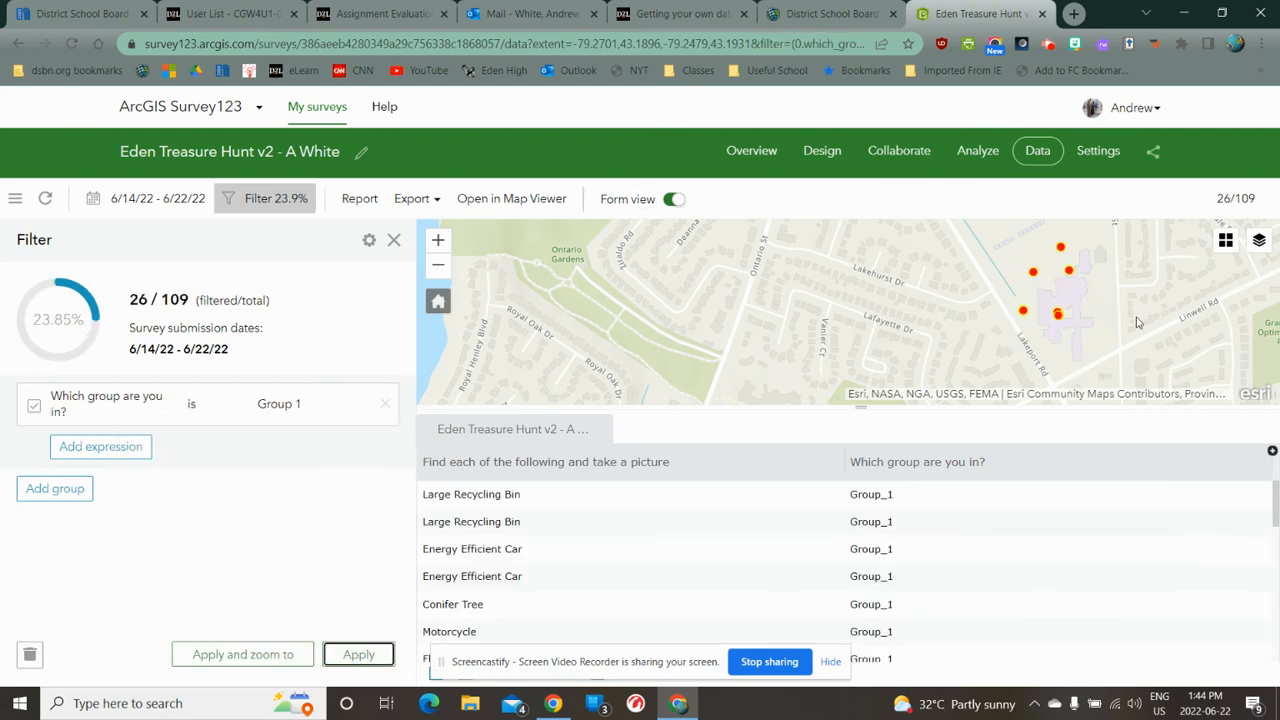
- Open the northernmost Group 1 point on the map and view its submitted details and photo
drag(1059, 298, 908, 323)
scroll(930, 325, down, 1)
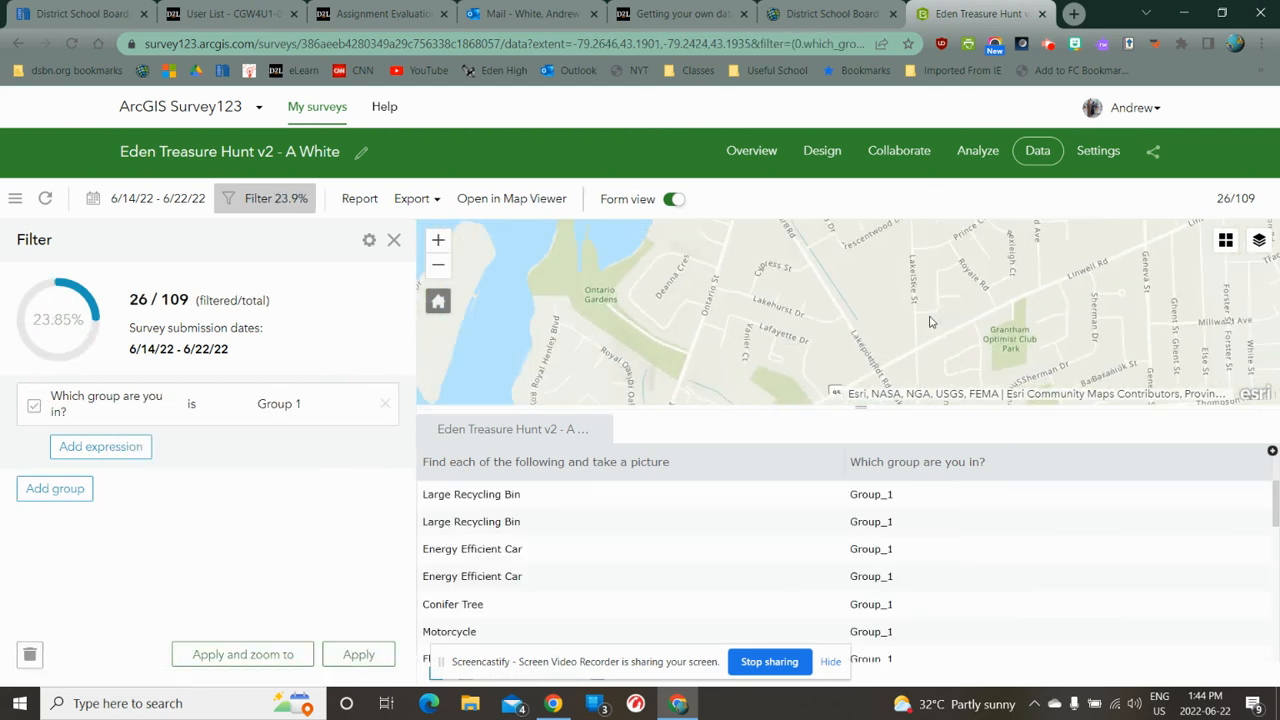
scroll(940, 328, up, 1)
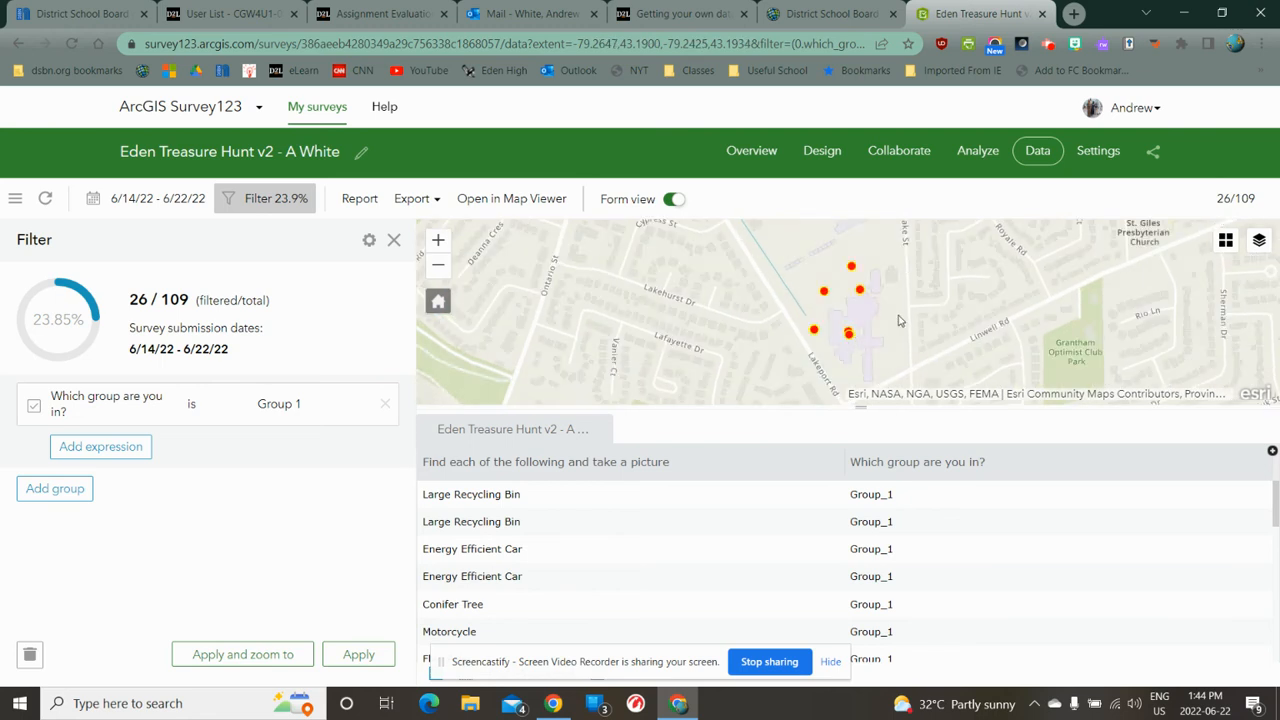
click(851, 268)
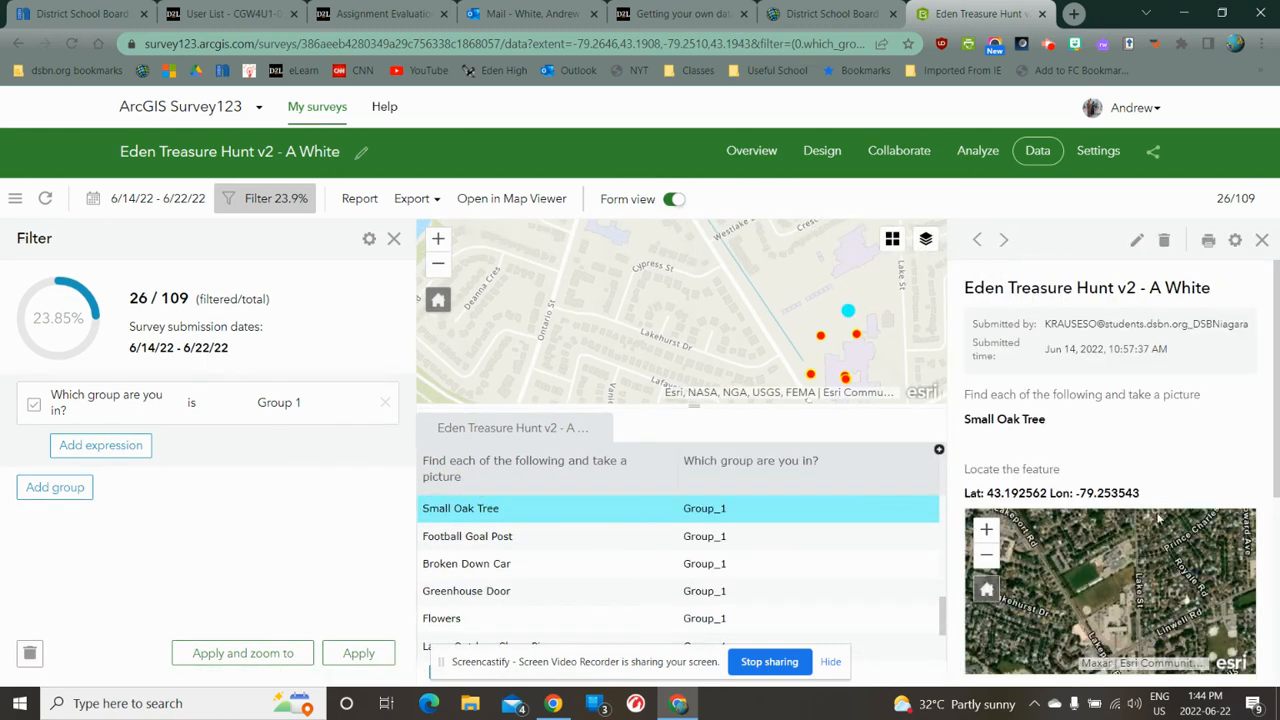
scroll(1171, 567, down, 3)
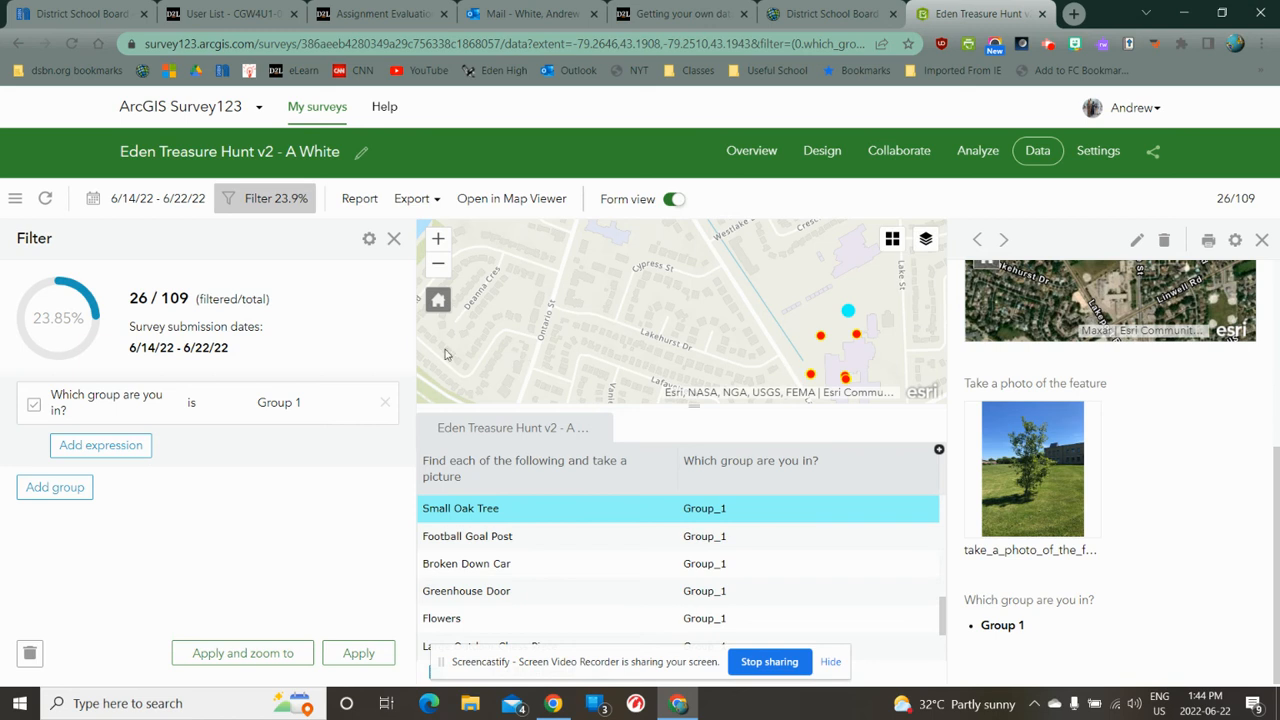
- Open the Group 1 Flowers record from its map point and review its location, photo and group
drag(742, 349, 650, 258)
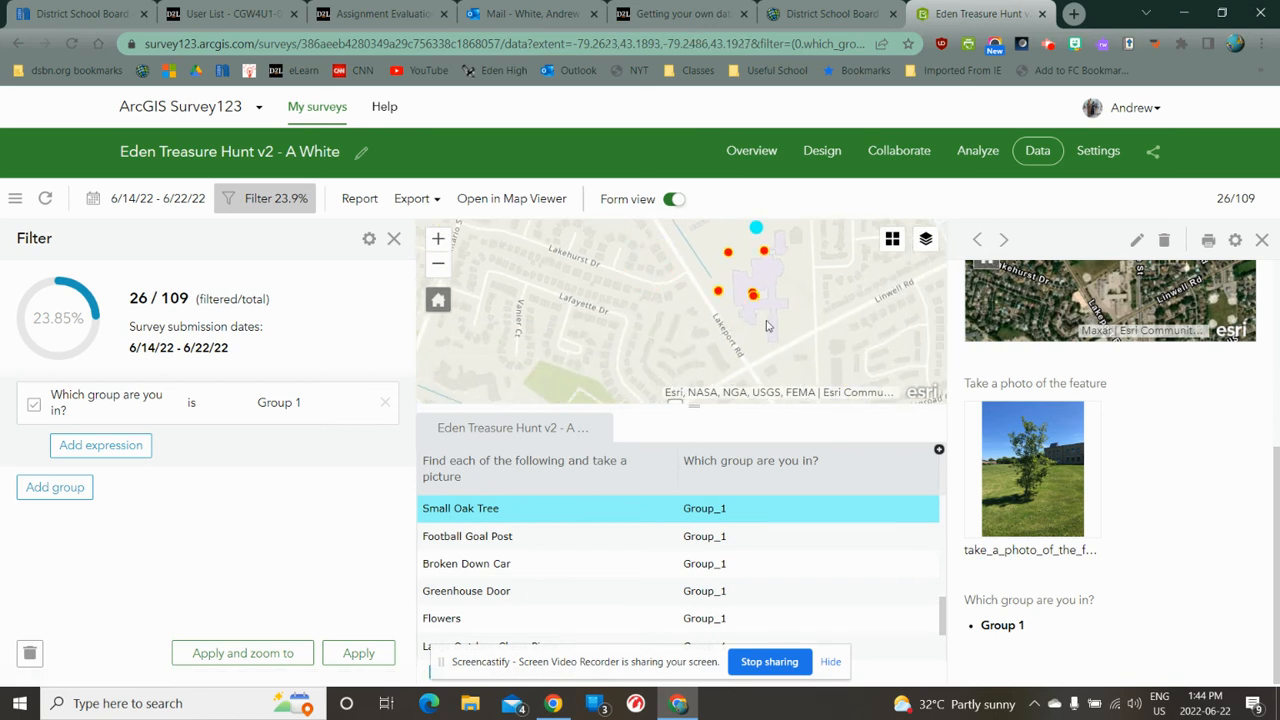
click(754, 298)
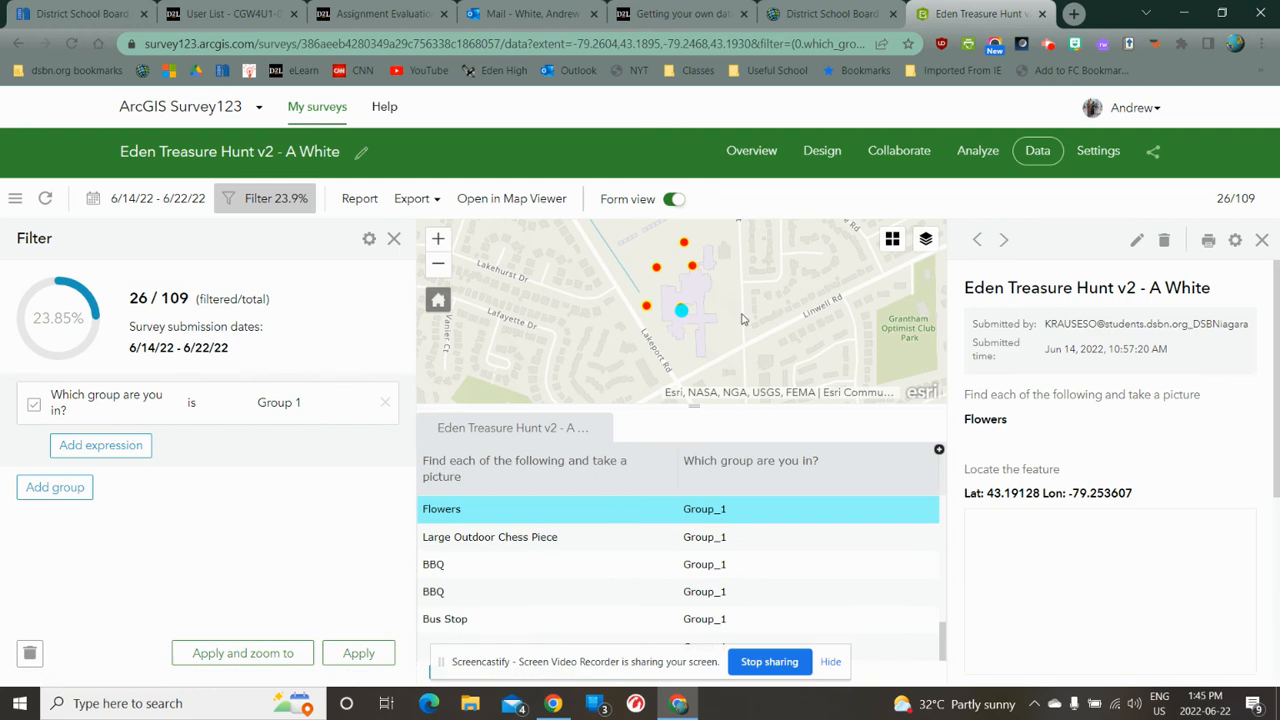
scroll(1150, 556, down, 3)
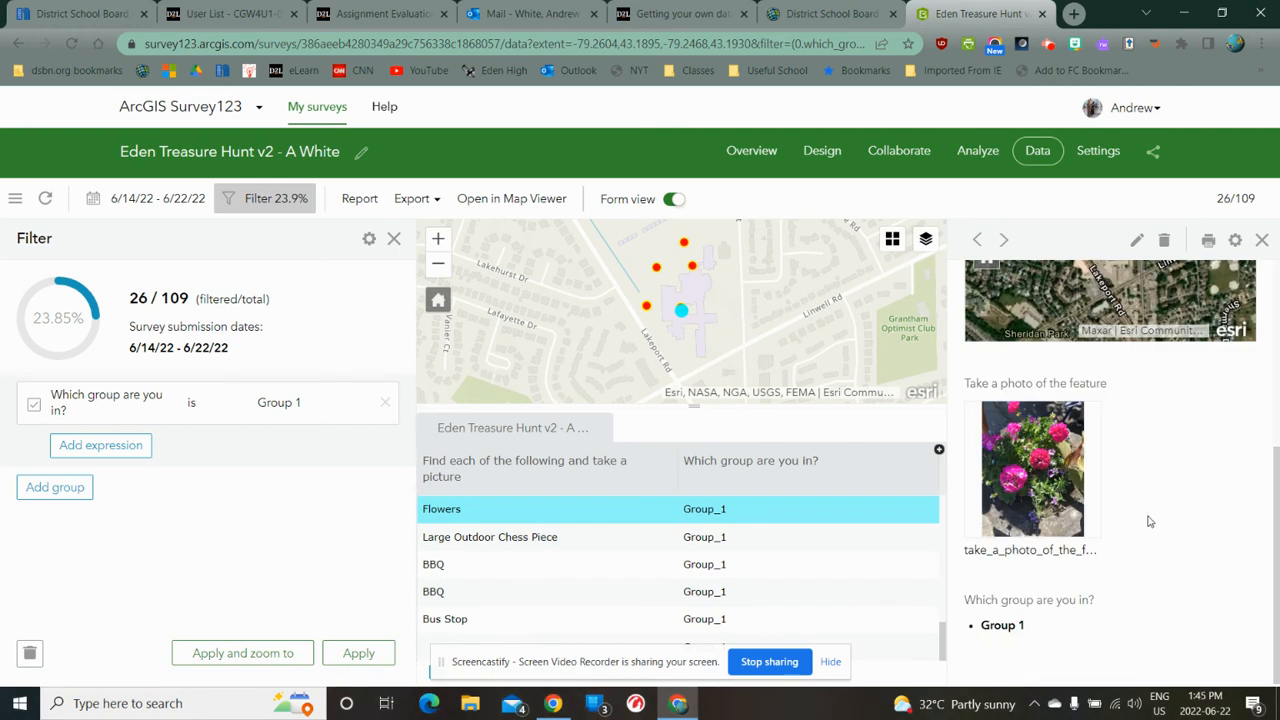
scroll(1152, 520, up, 2)
scroll(1155, 517, up, 2)
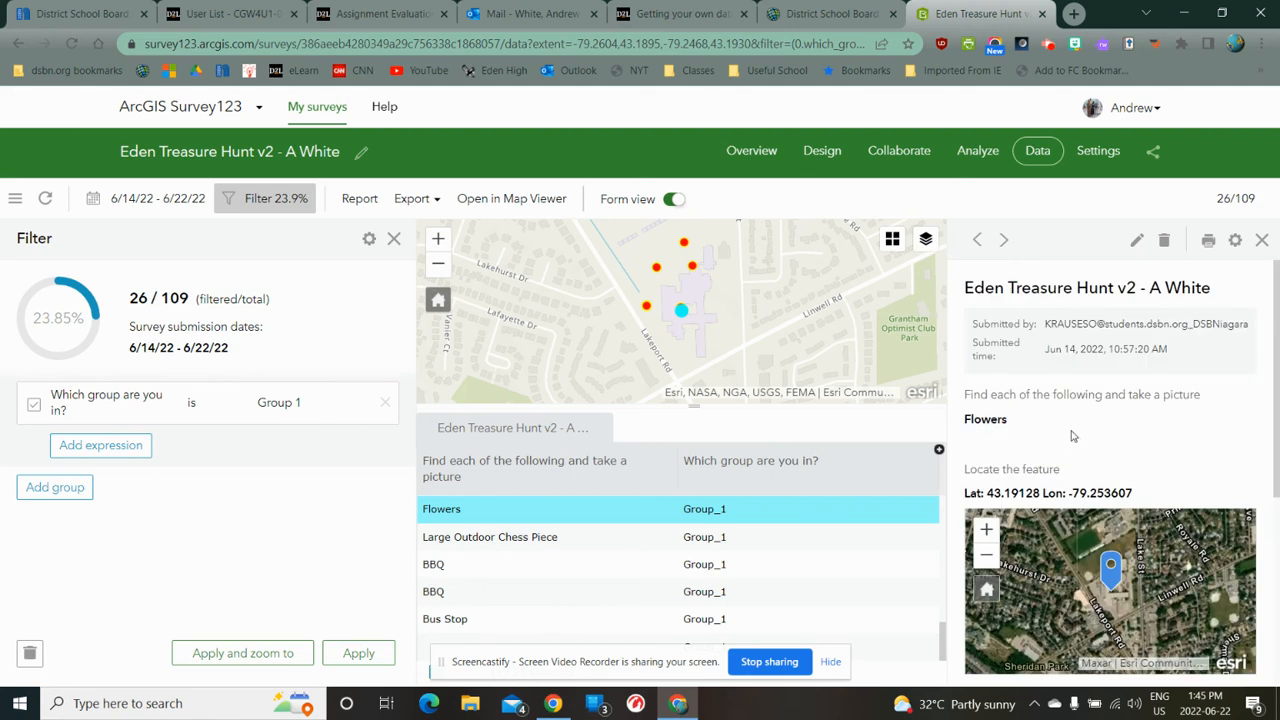
scroll(1190, 594, down, 3)
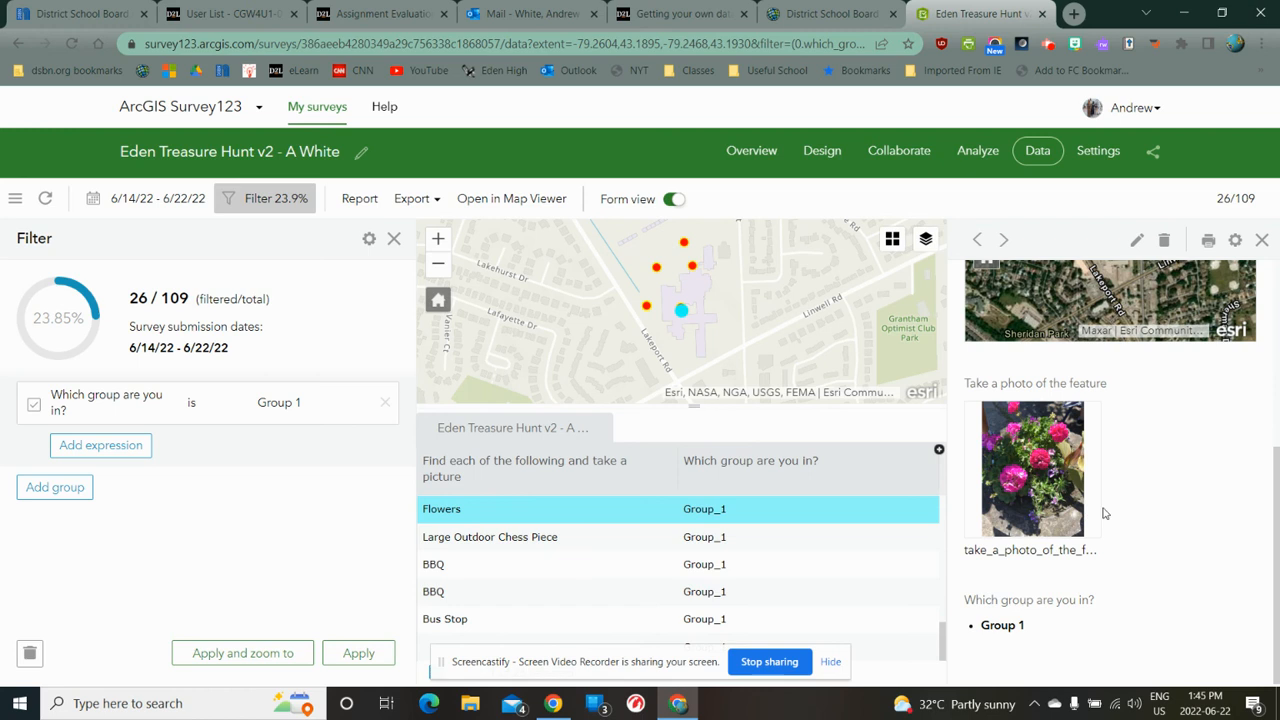
scroll(1183, 452, up, 2)
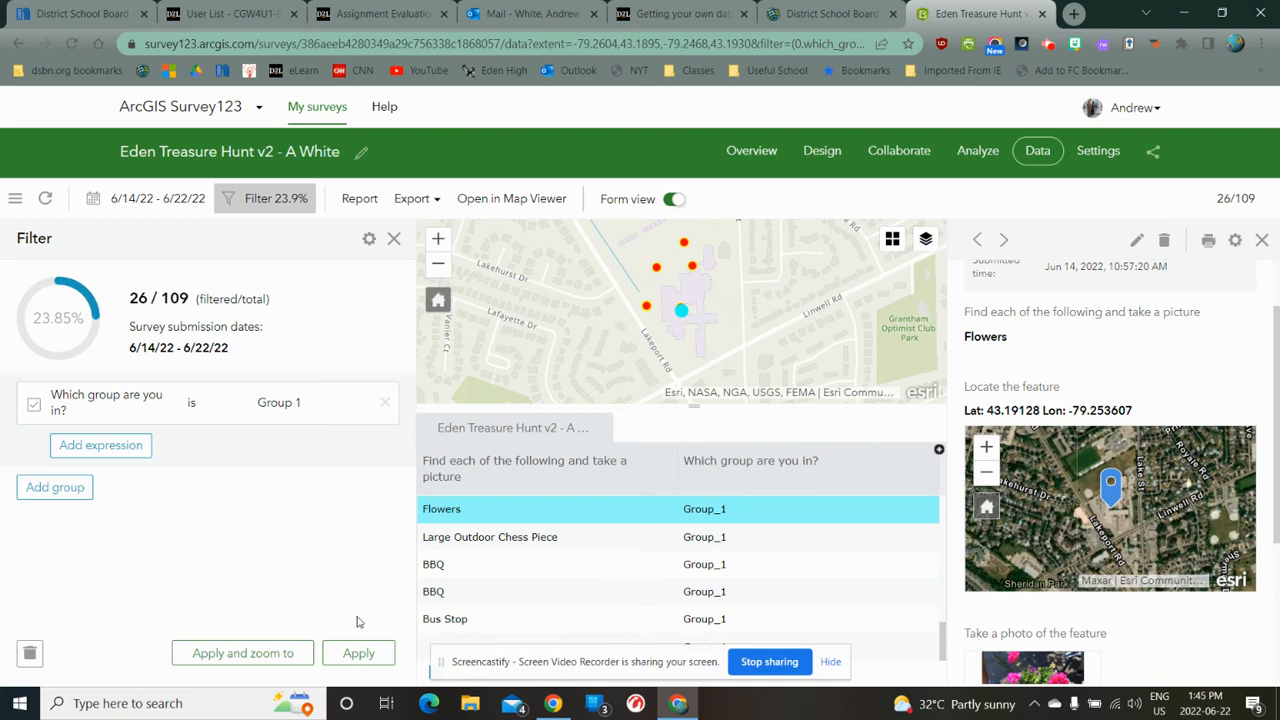
- Change the filter to "Find each of the following and take a picture" is Small Oak Tree and apply it
click(185, 406)
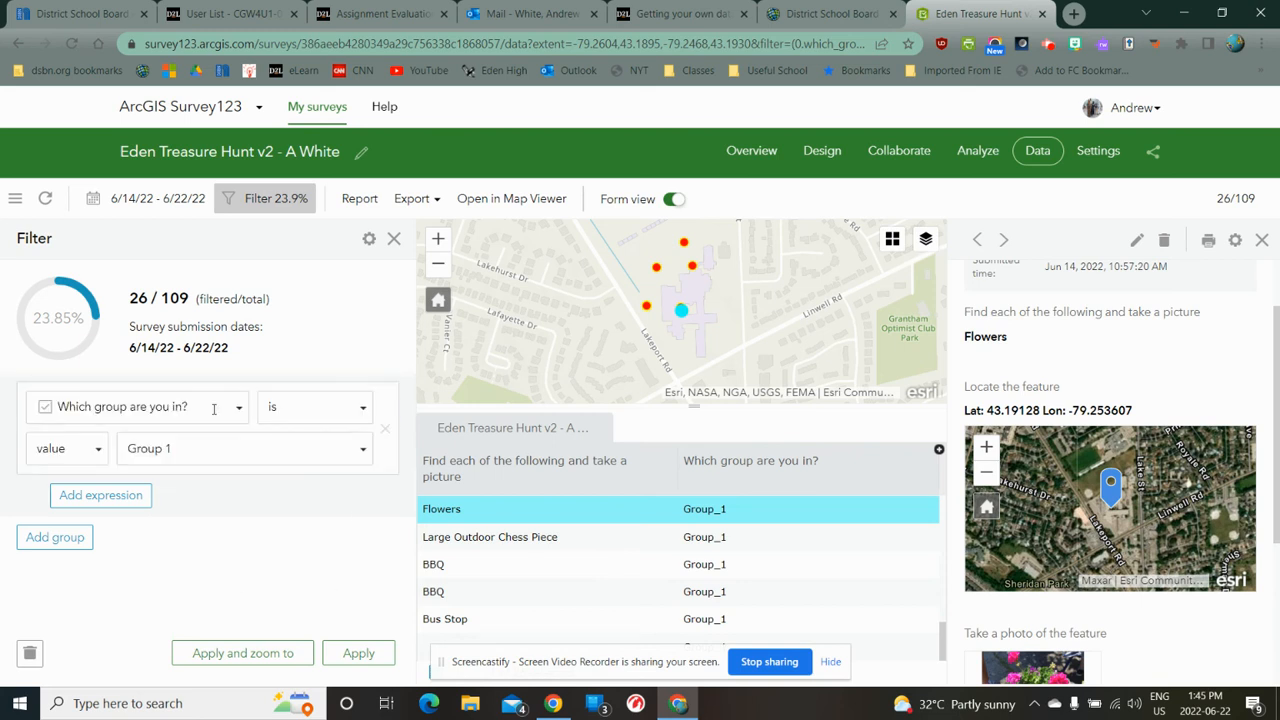
click(229, 408)
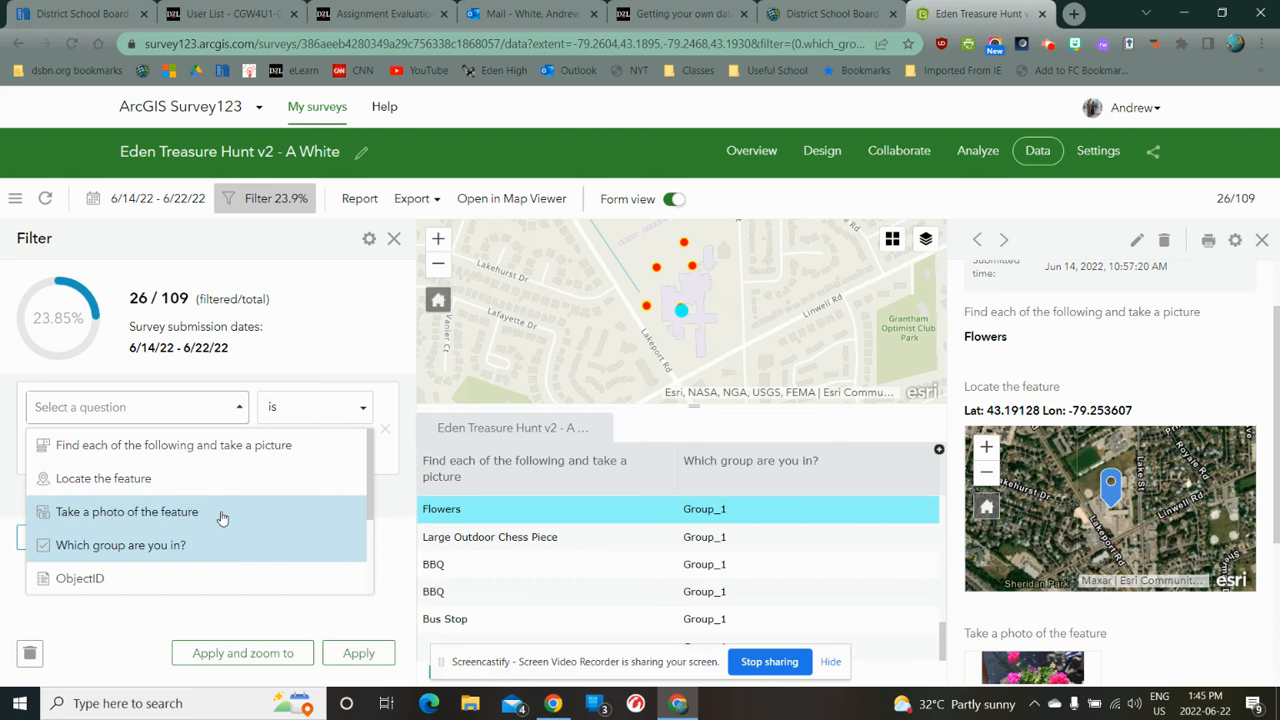
click(242, 445)
click(284, 452)
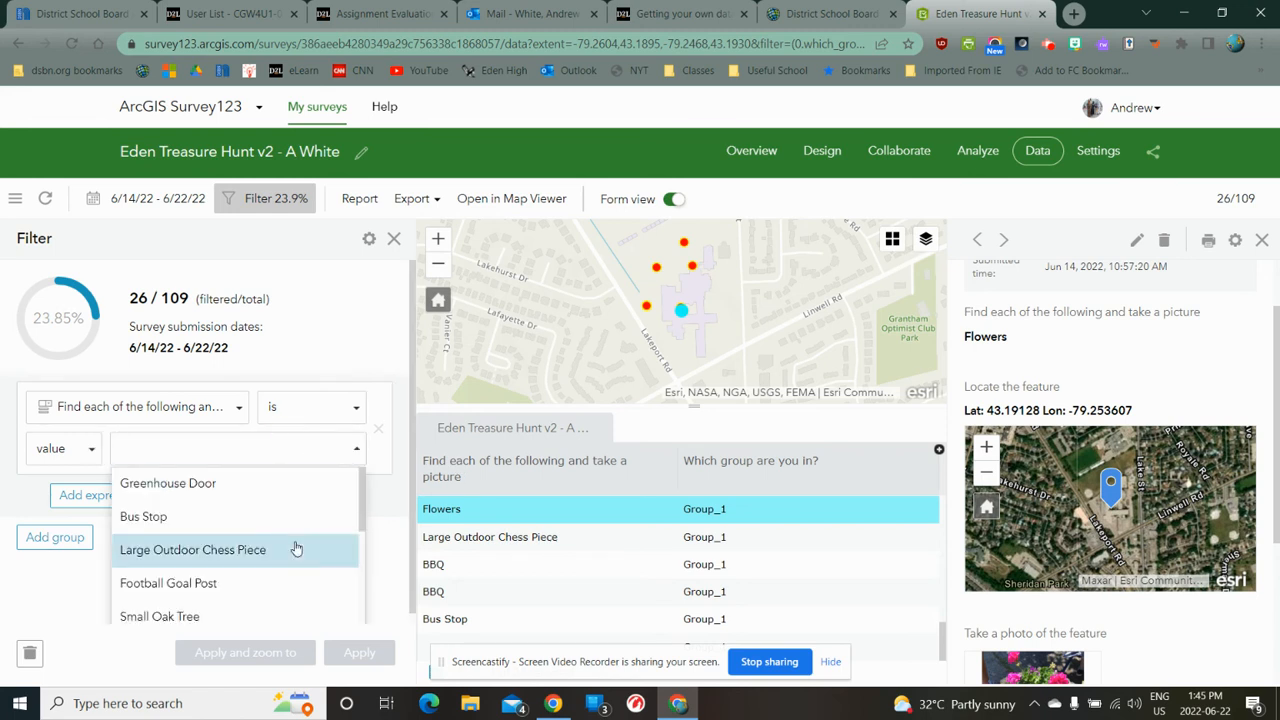
scroll(296, 549, down, 1)
click(240, 537)
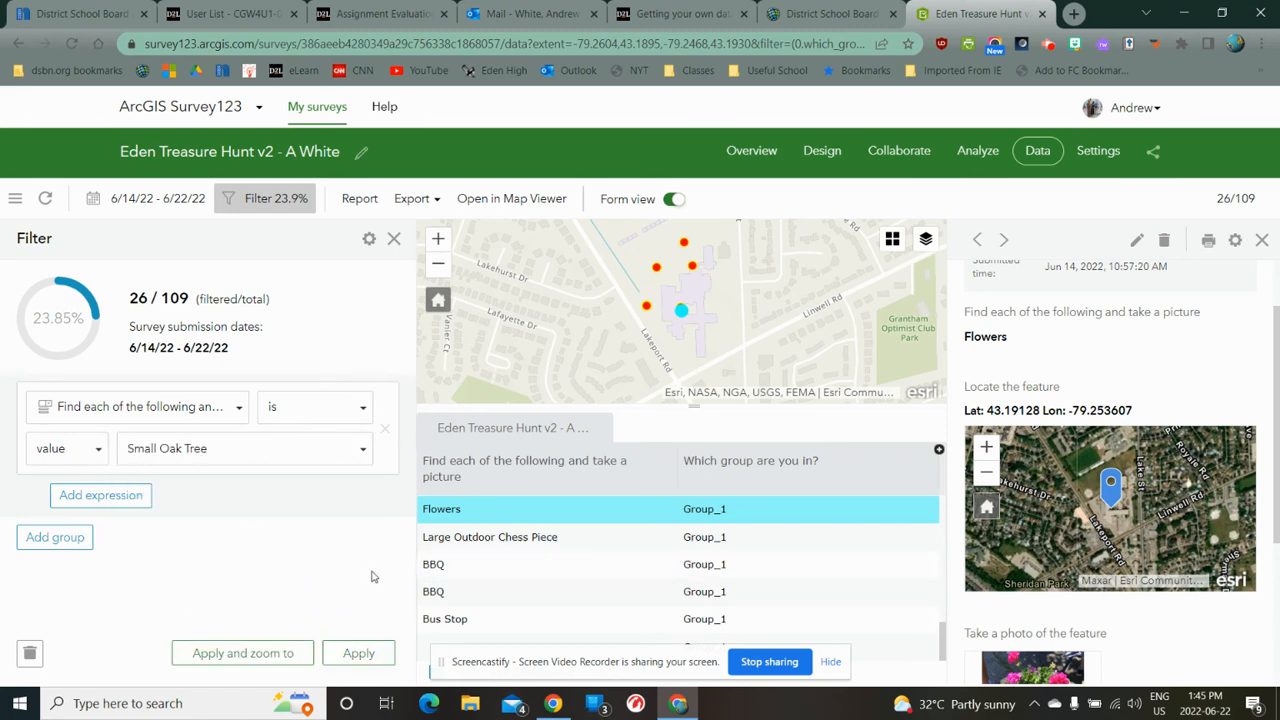
click(358, 653)
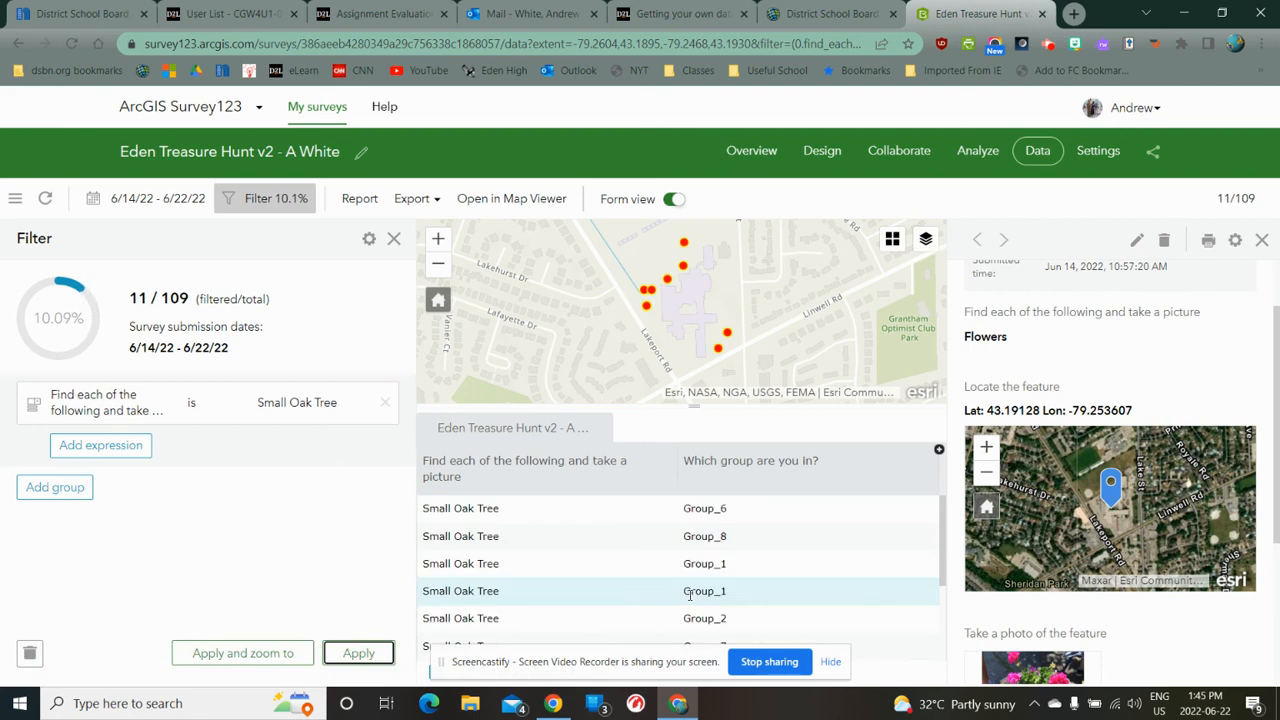
- Open the southernmost Small Oak Tree point on the map and view its submitted photo and group
click(718, 349)
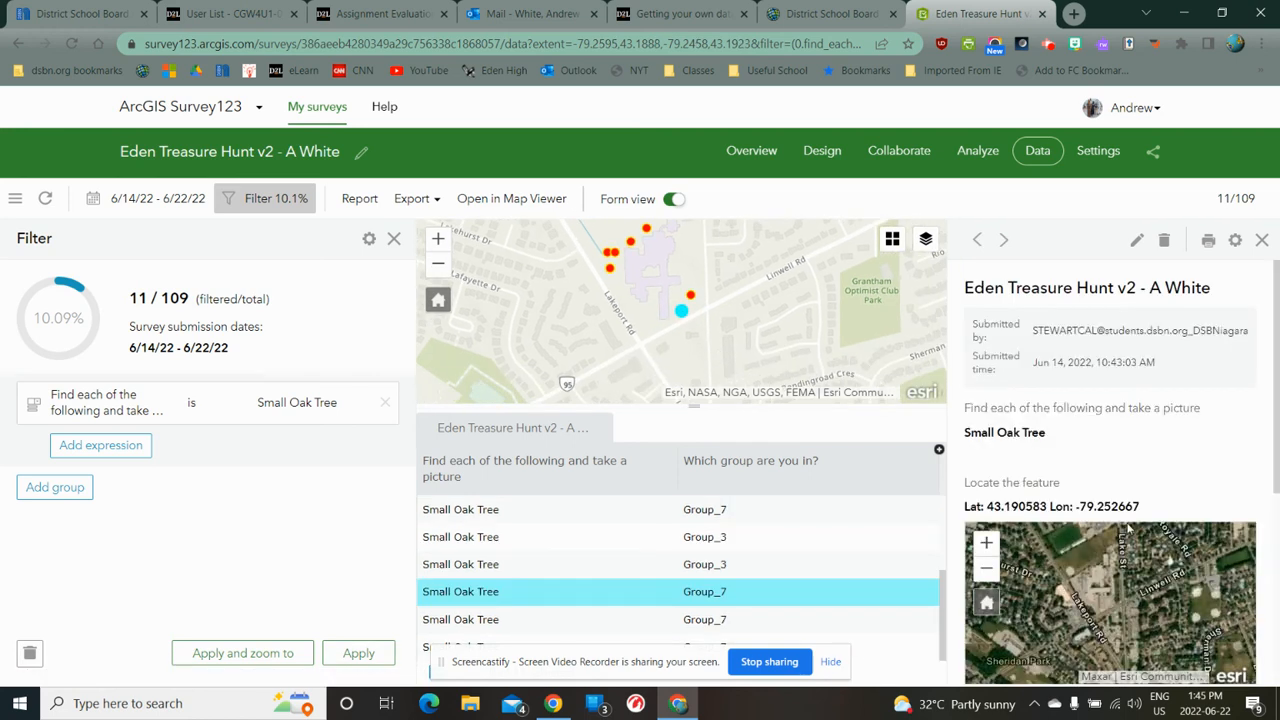
scroll(1118, 525, down, 3)
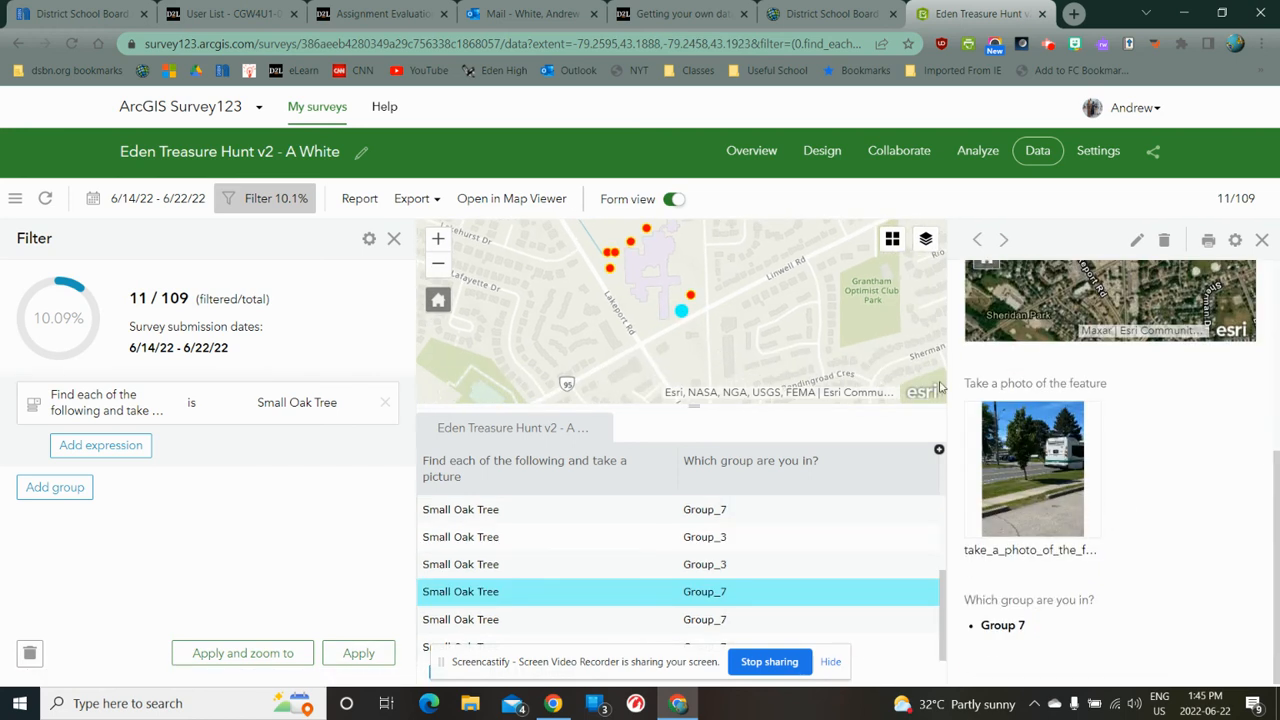
scroll(850, 376, up, 2)
scroll(838, 372, down, 2)
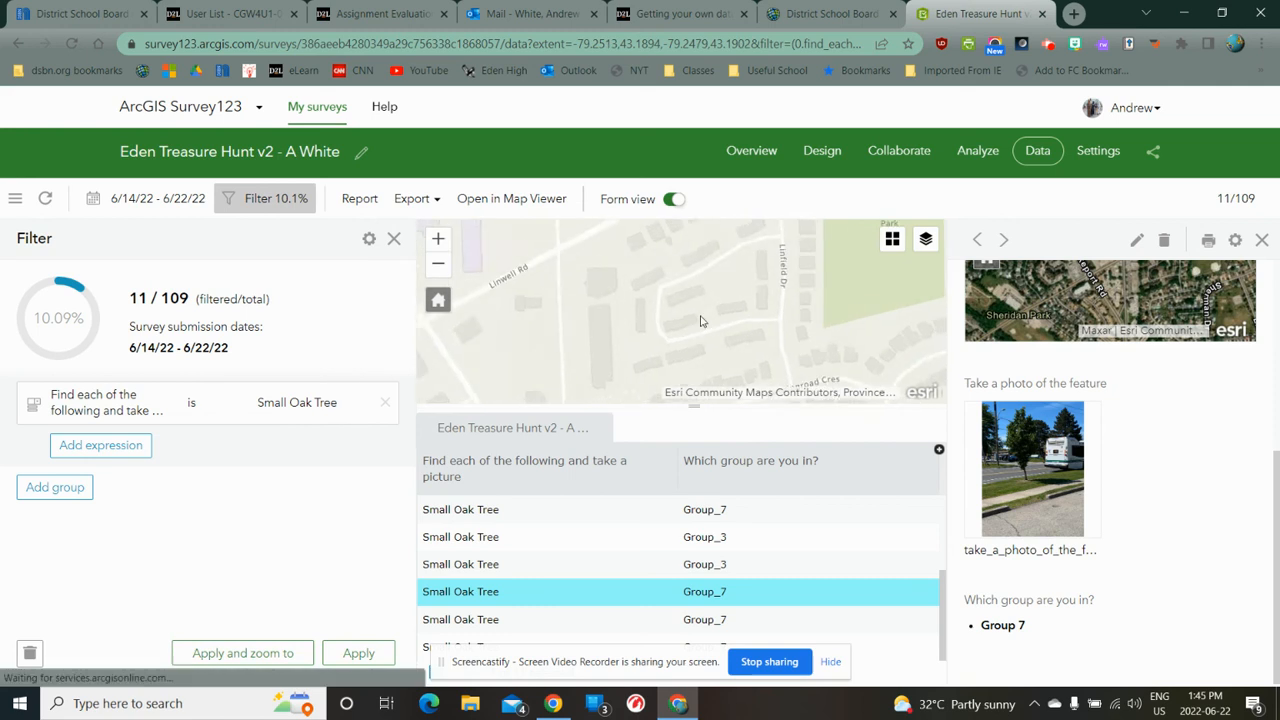
drag(656, 280, 687, 290)
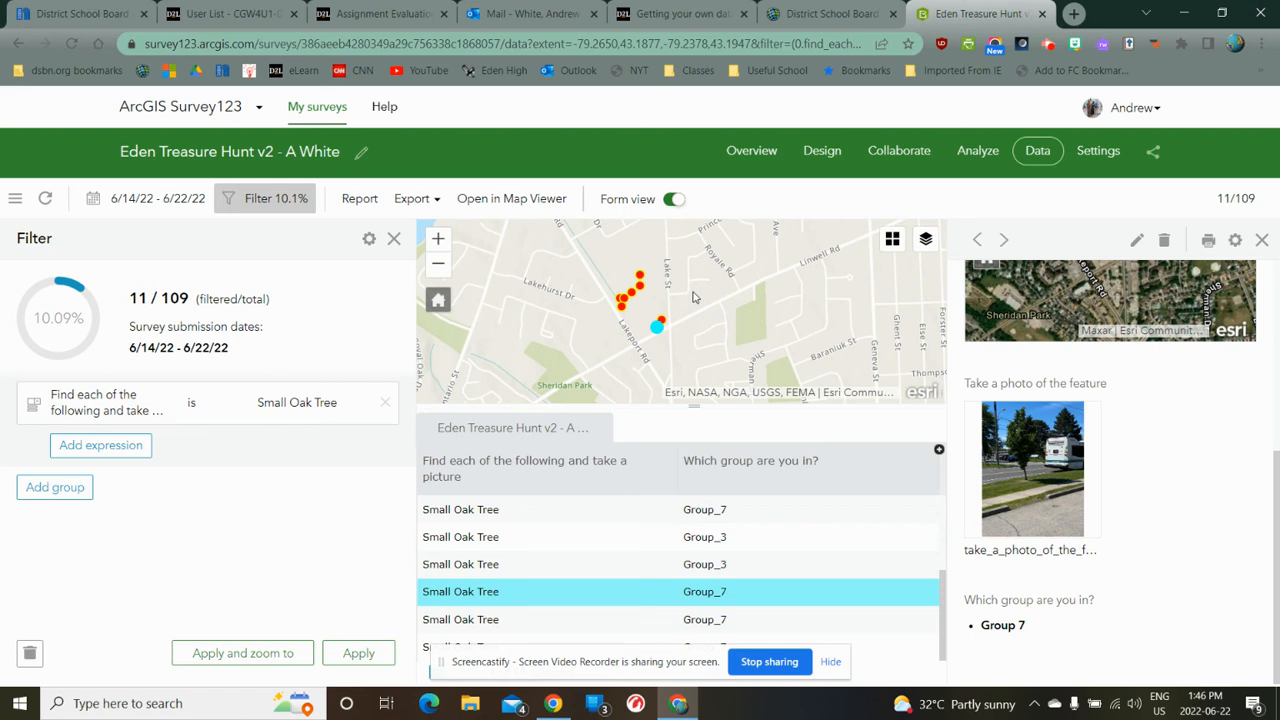
- Switch to the District School Board of Niagara ArcGIS Online site and open the Survey-Tree Treasure Hunt folder in My Content
click(826, 14)
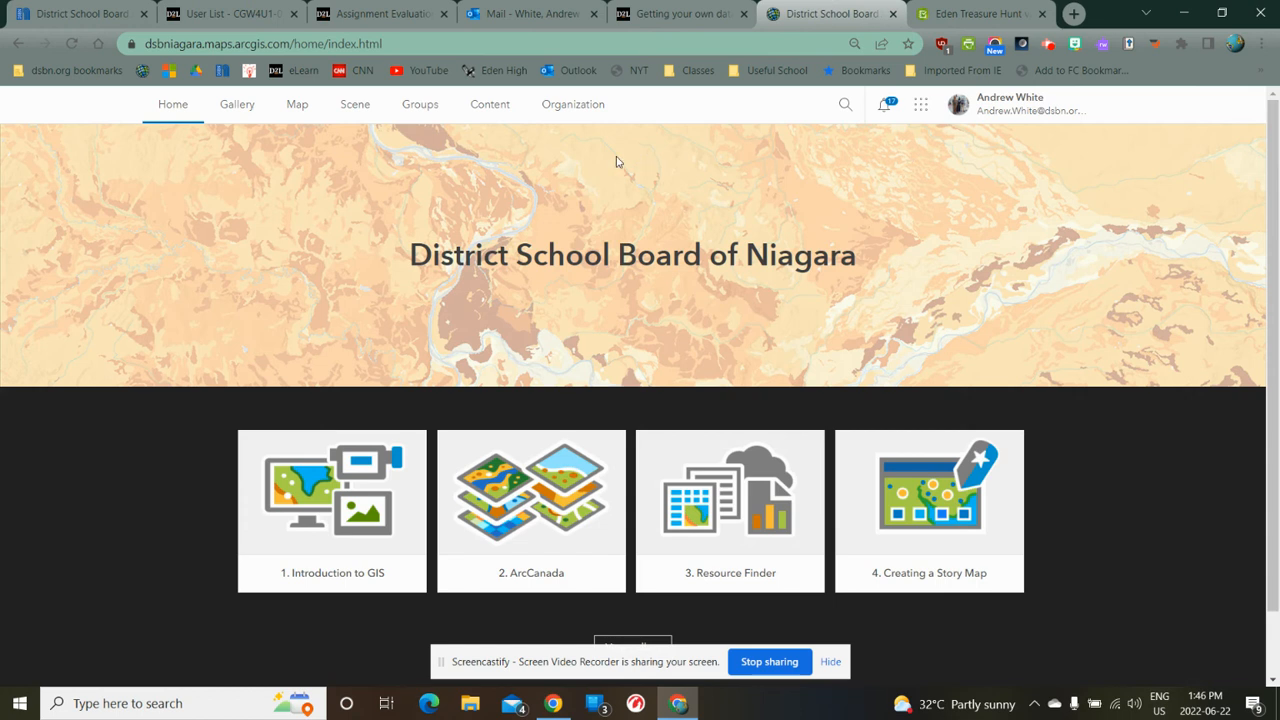
click(493, 109)
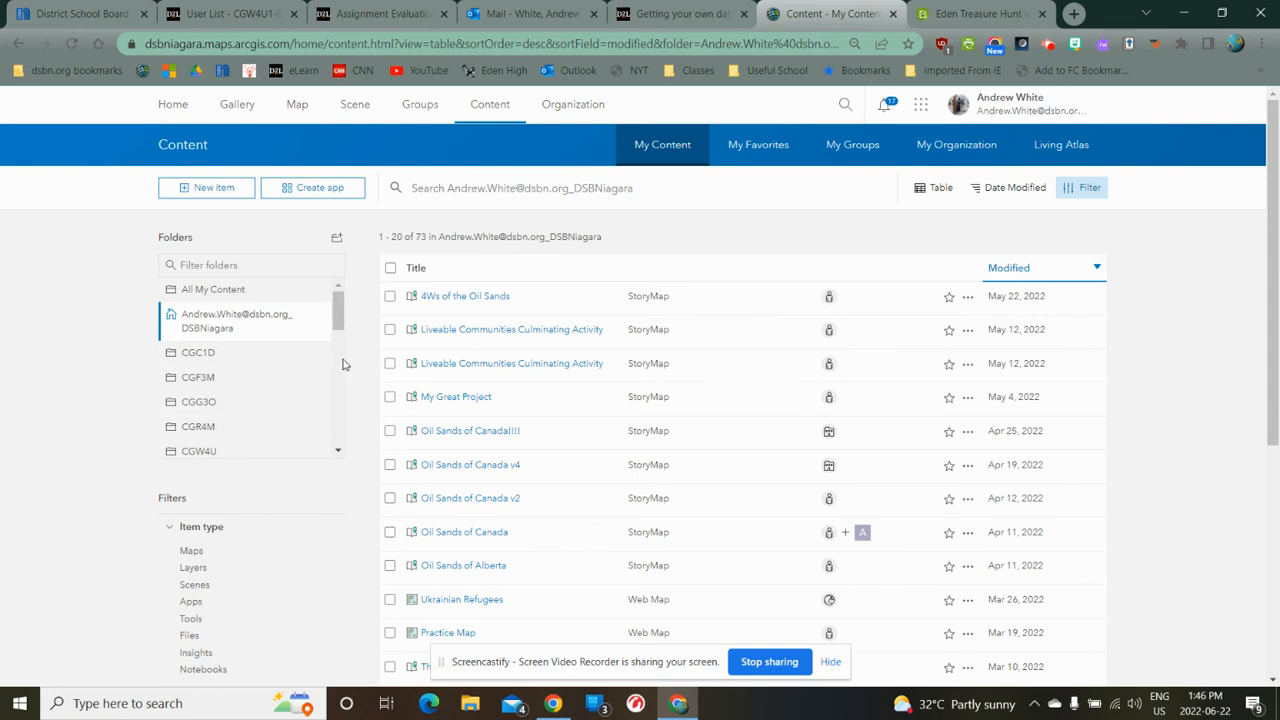
drag(340, 317, 340, 388)
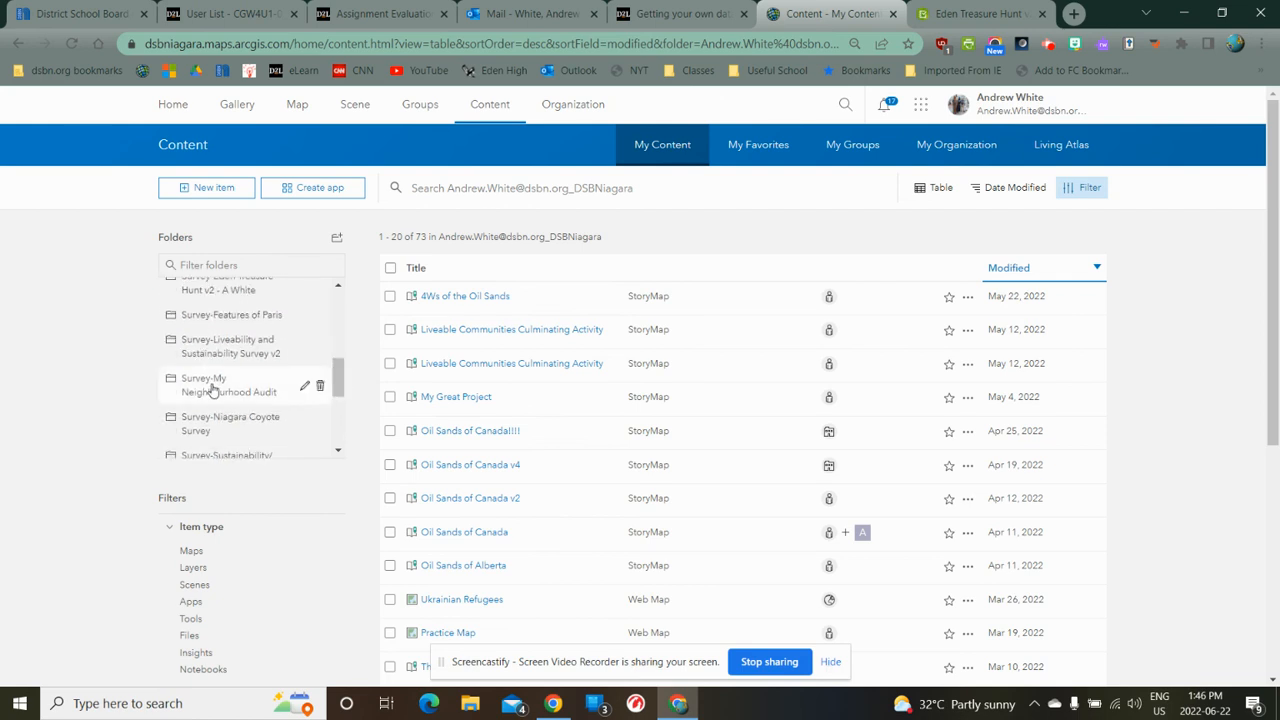
scroll(225, 348, up, 1)
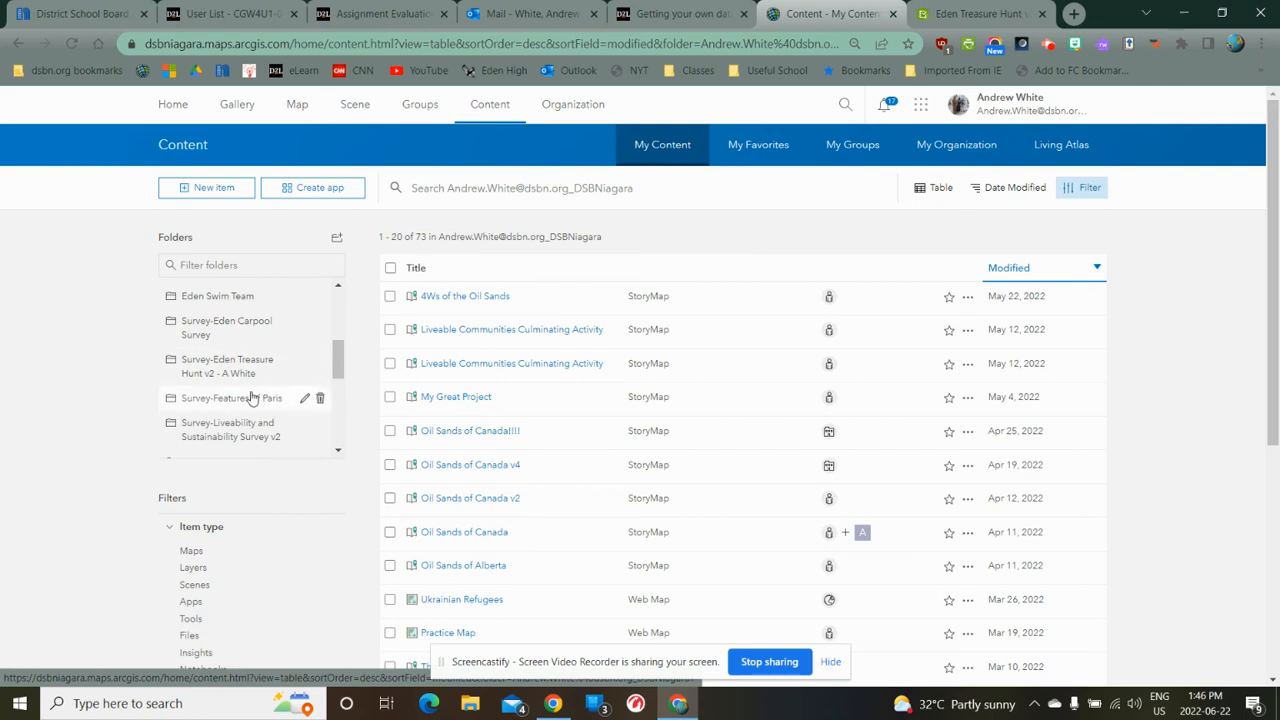
drag(339, 372, 340, 440)
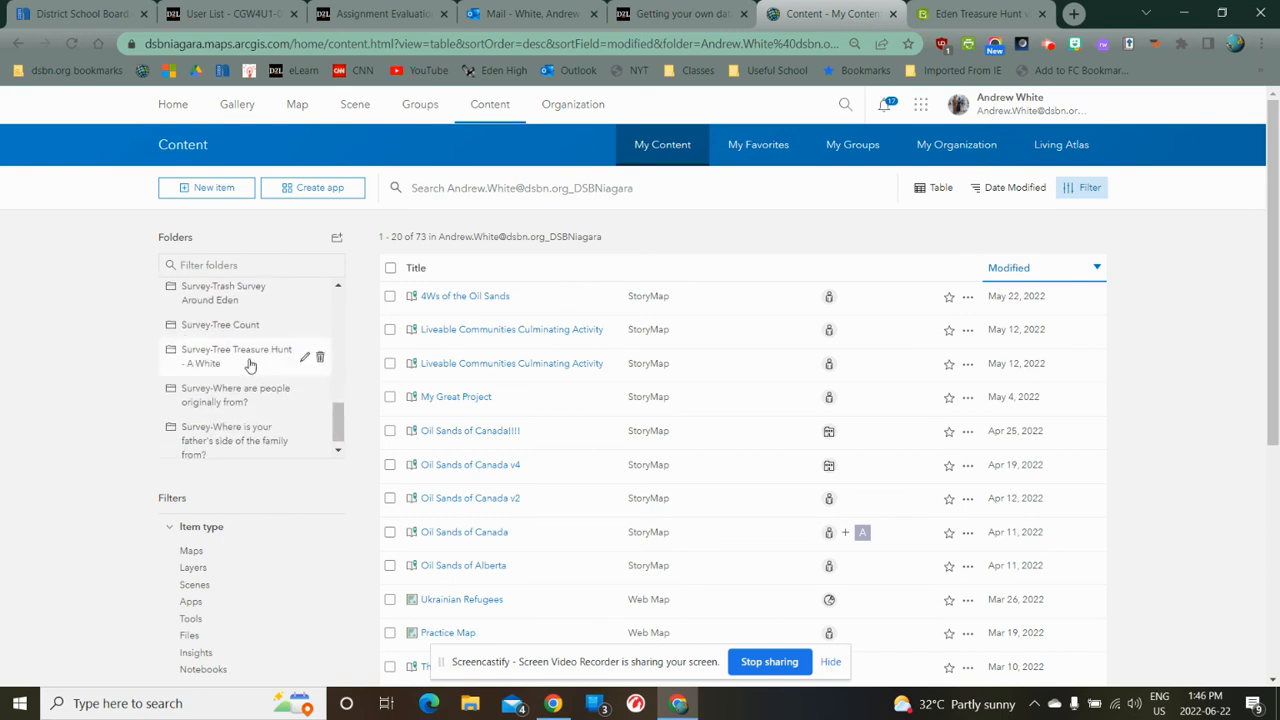
click(213, 364)
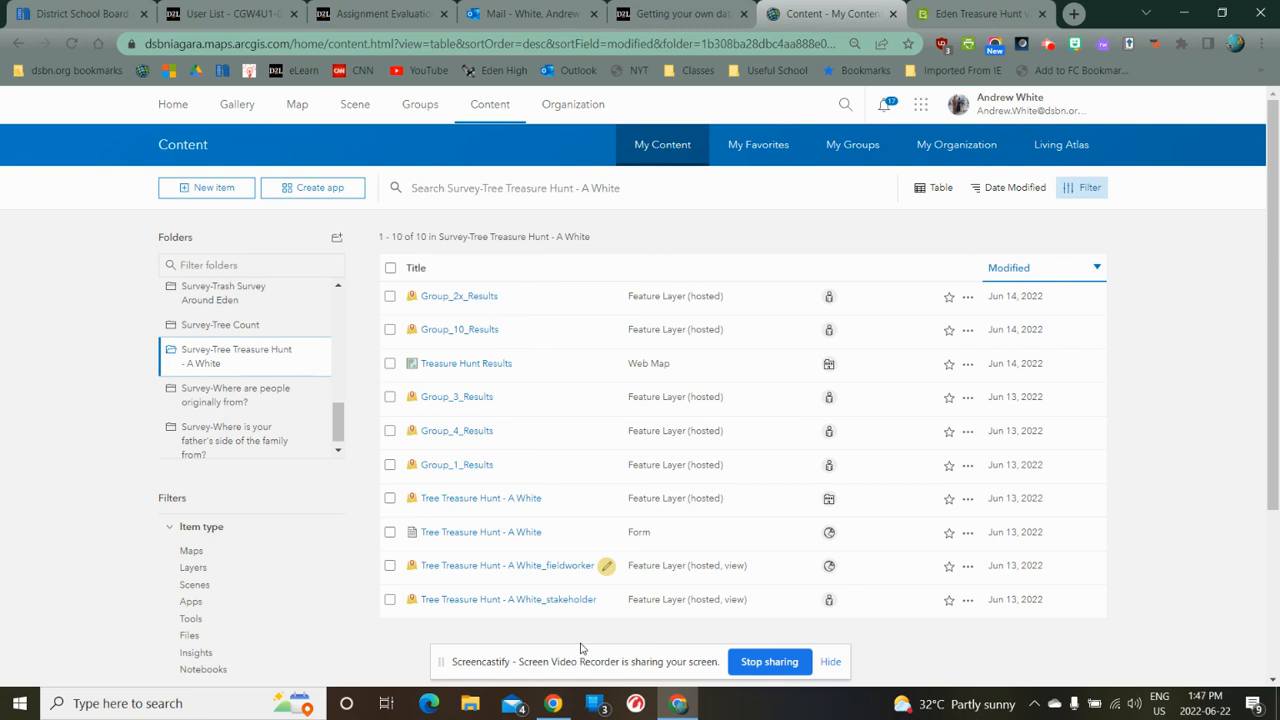
- Open the hosted Tree Treasure Hunt feature layer on a map and frame the survey points around Eden Secondary School
click(486, 505)
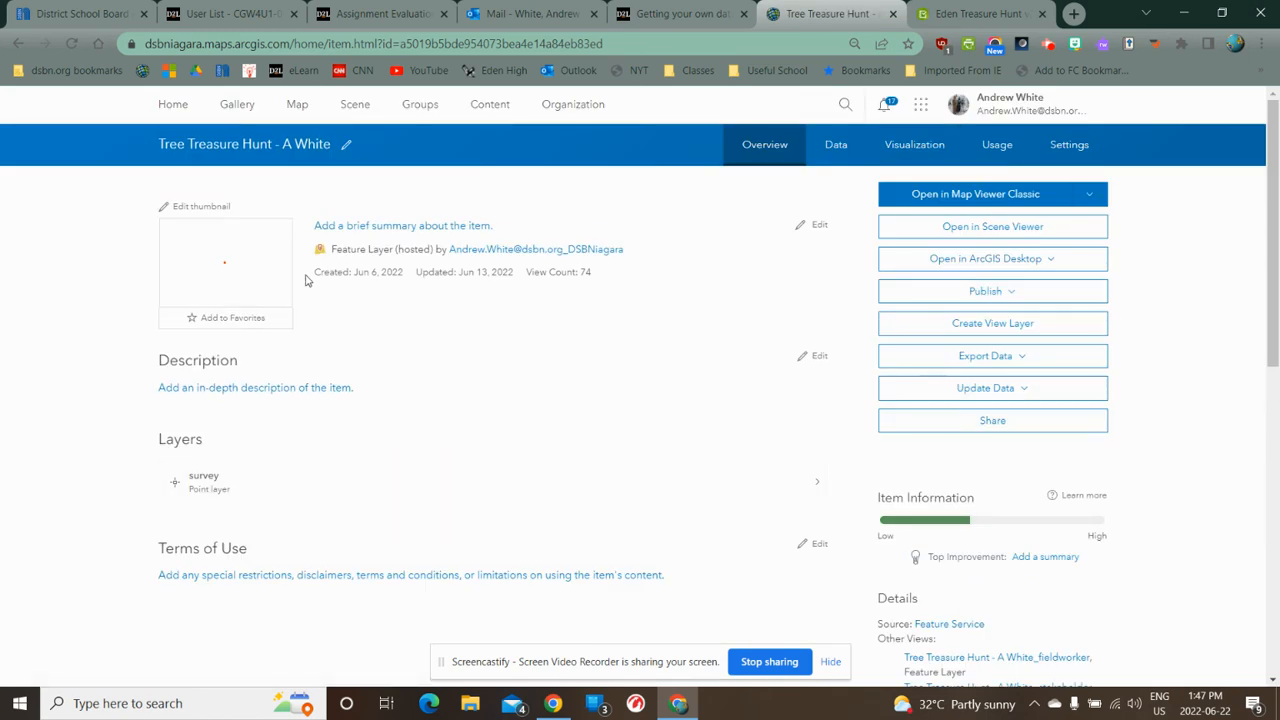
click(251, 277)
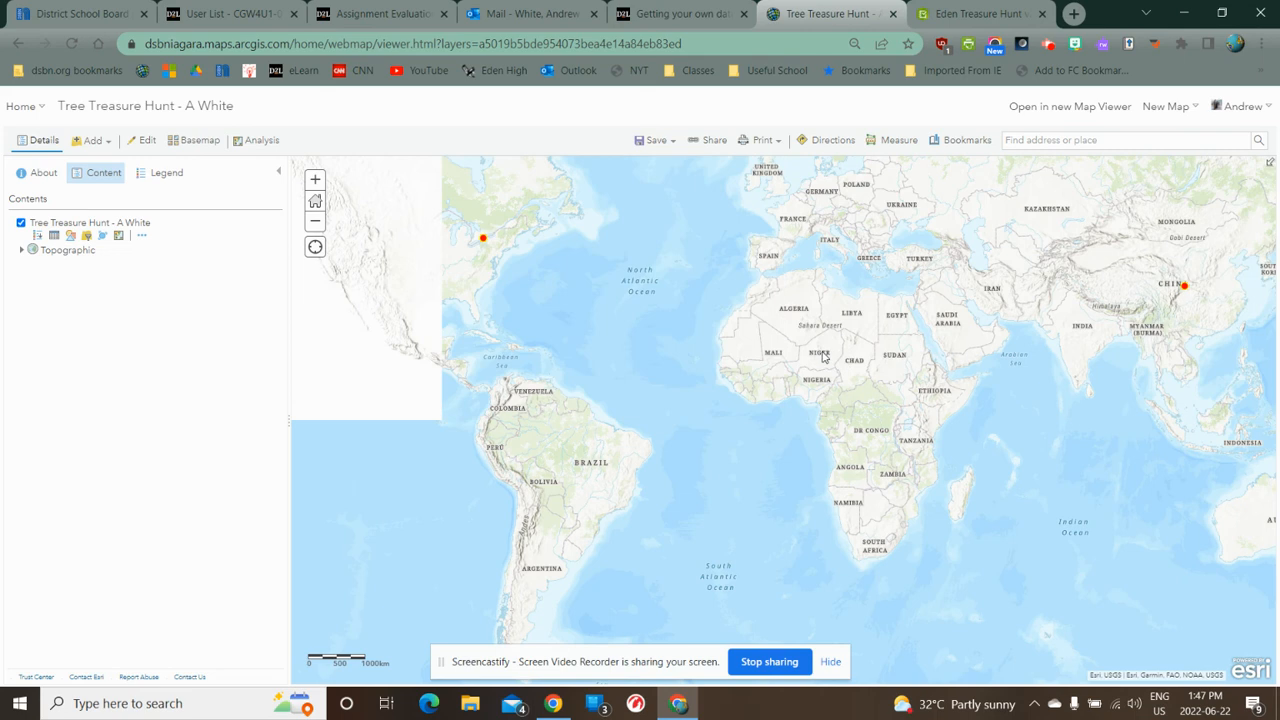
scroll(790, 374, up, 5)
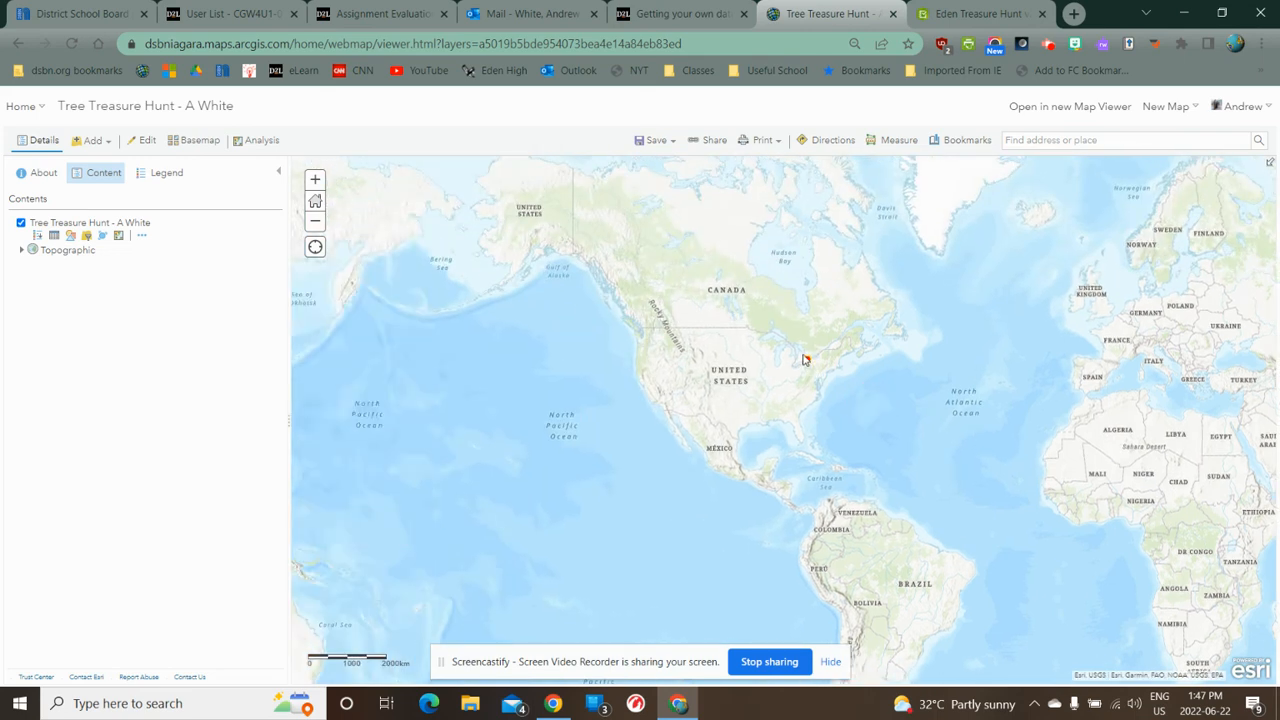
scroll(836, 374, up, 4)
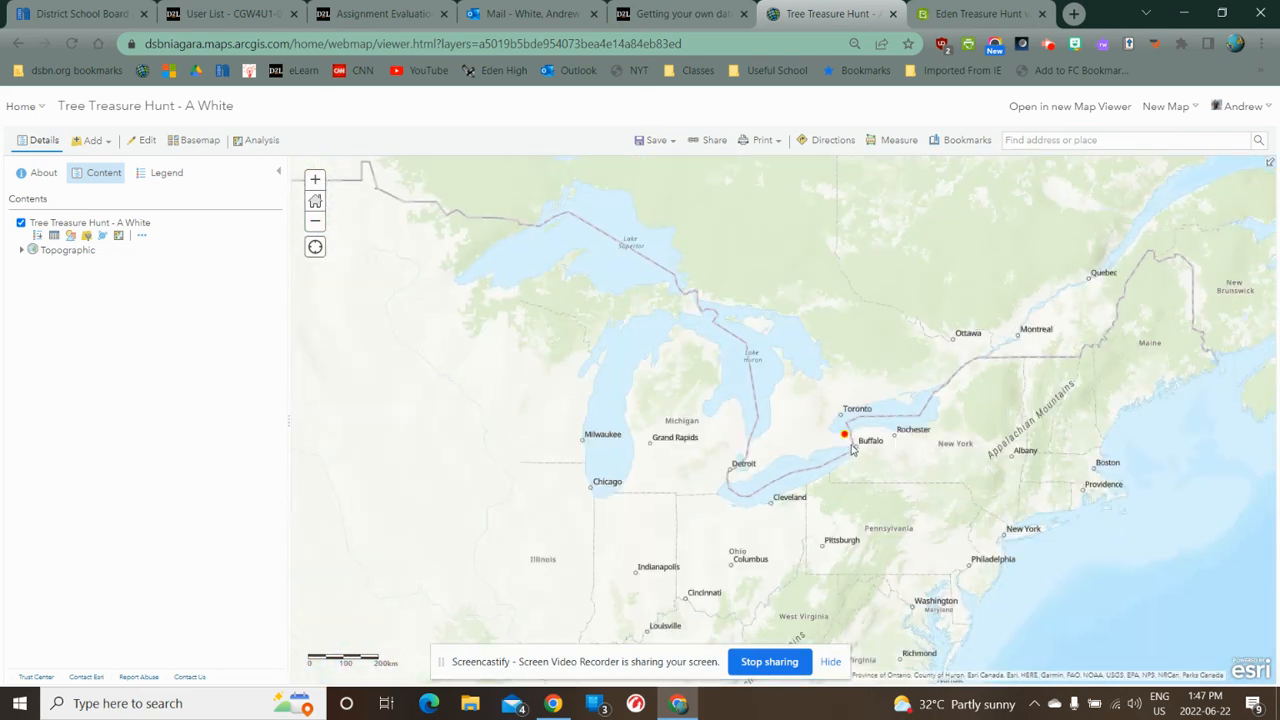
scroll(853, 408, up, 5)
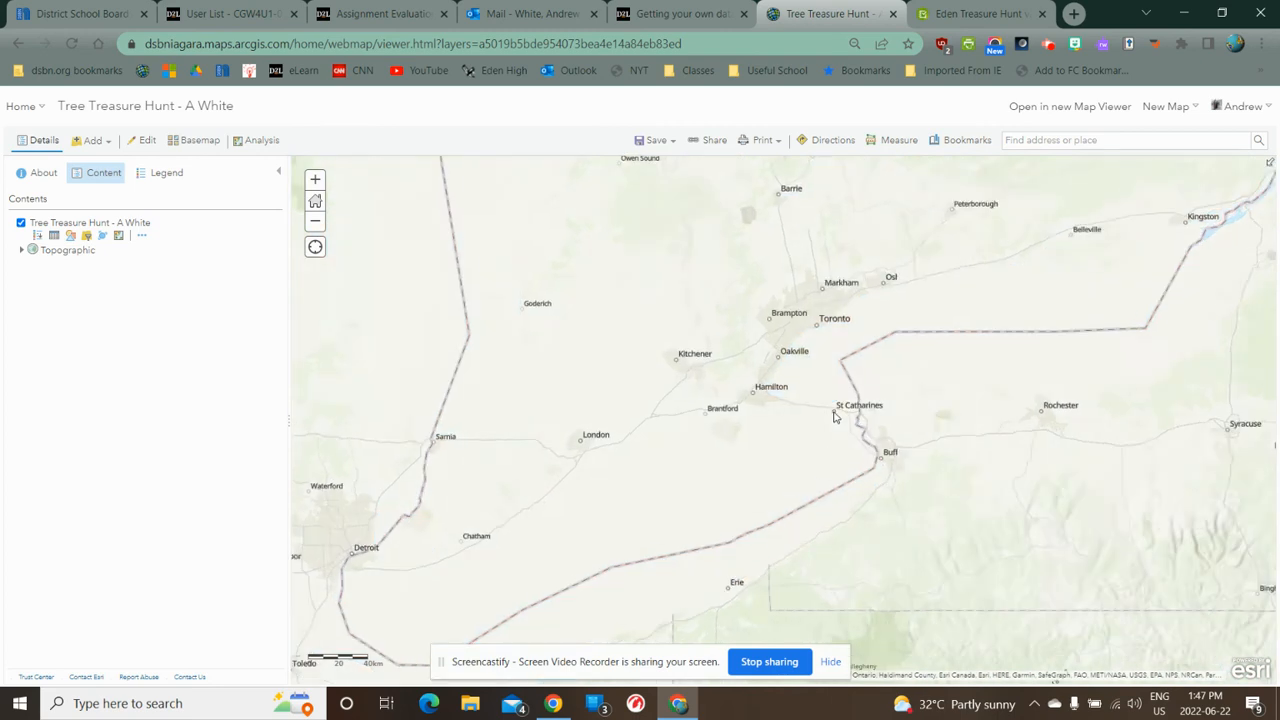
scroll(832, 382, up, 3)
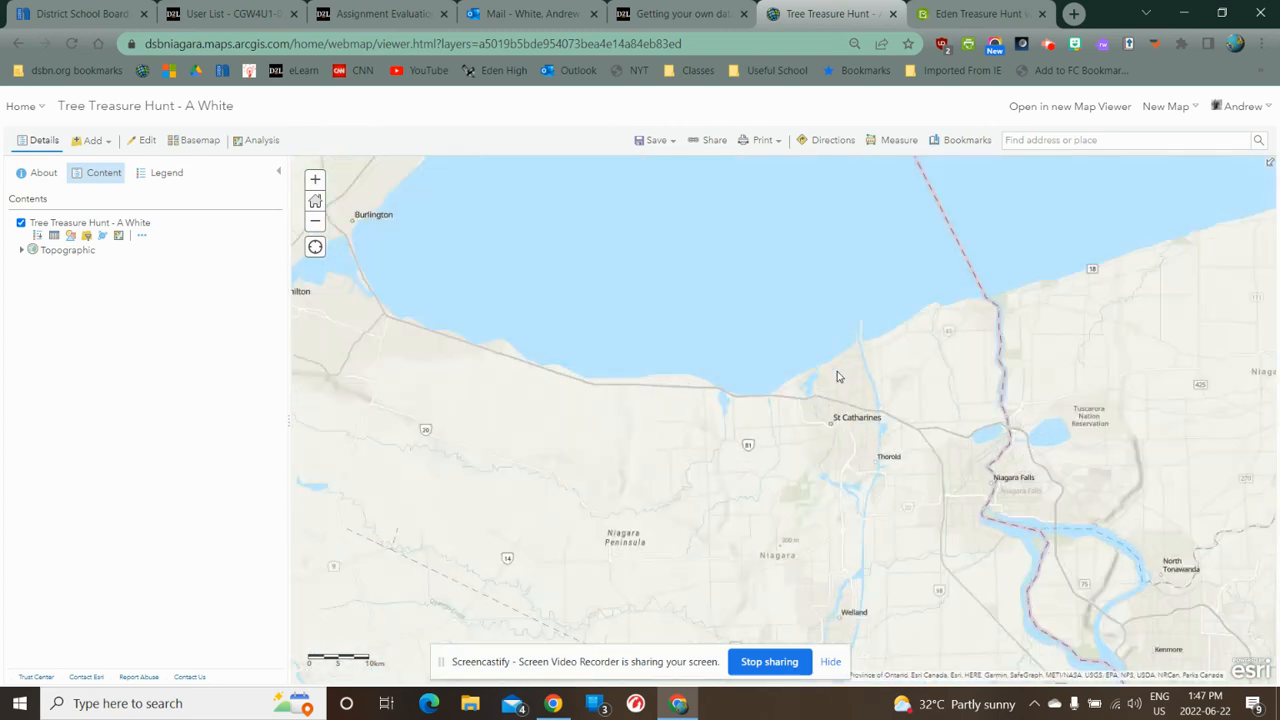
scroll(832, 379, up, 3)
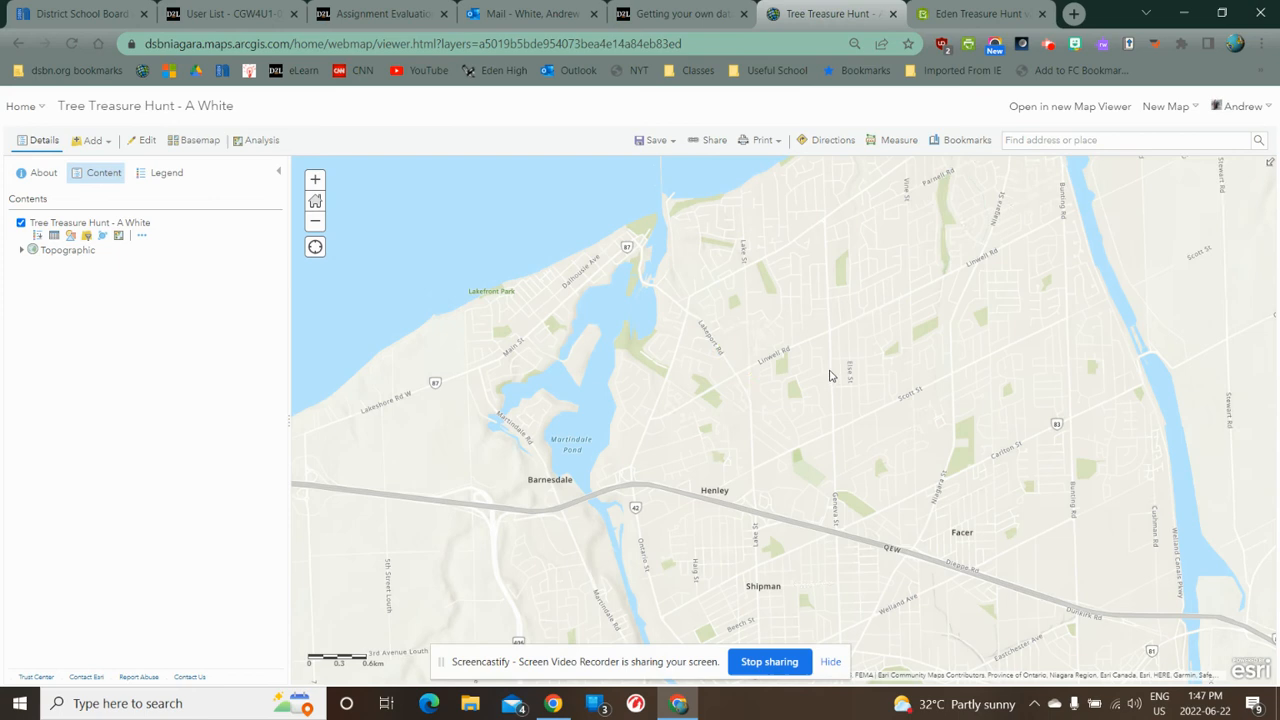
scroll(742, 378, up, 2)
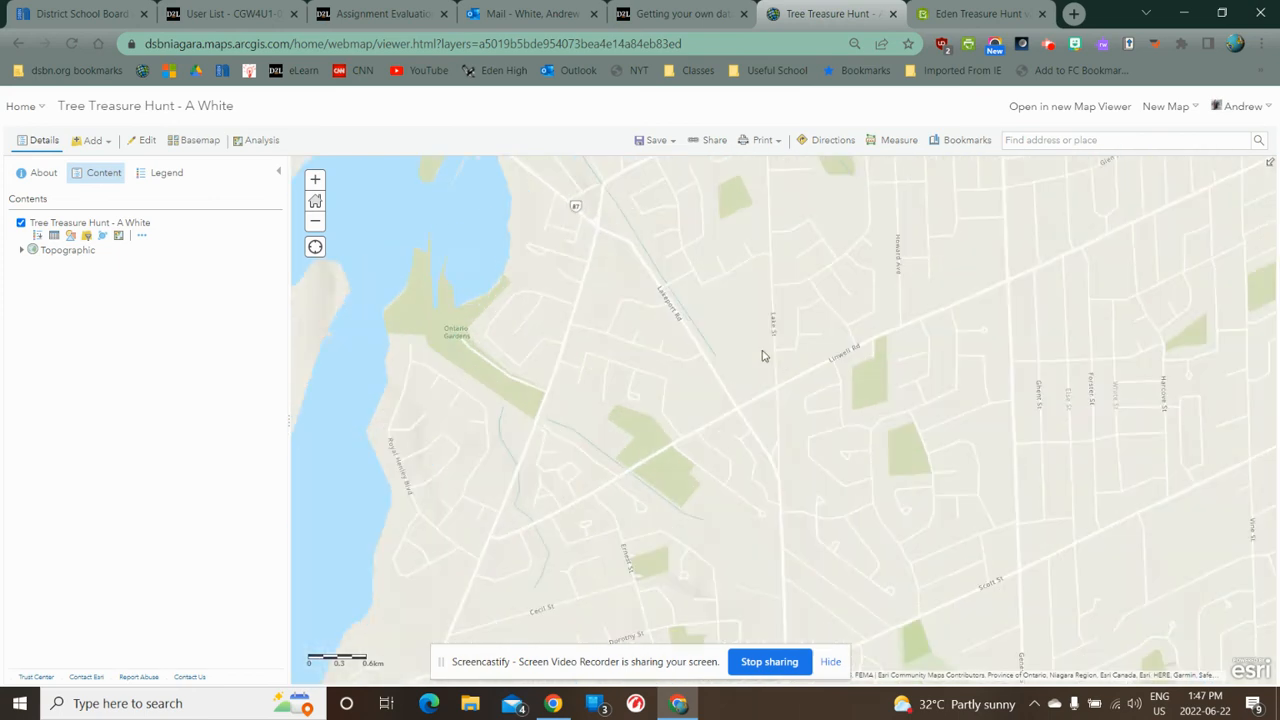
scroll(789, 358, up, 2)
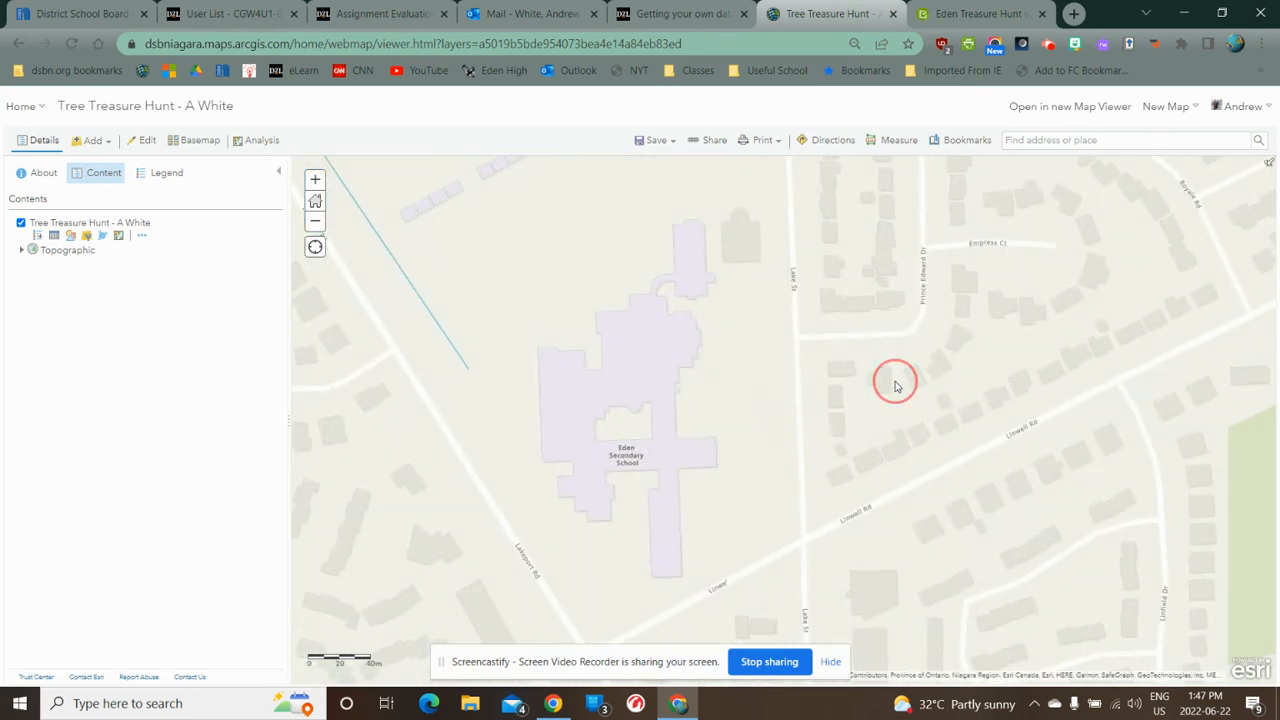
scroll(920, 378, down, 1)
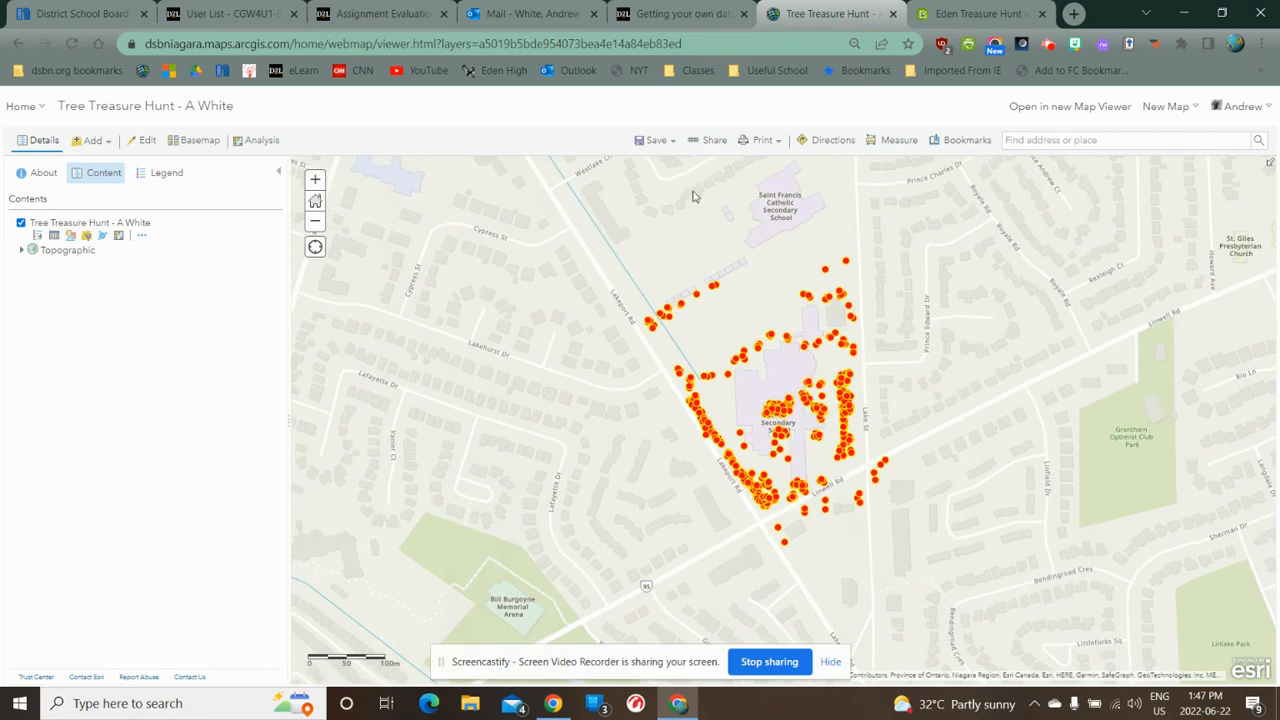
- Save the map as a new web map titled "Shared Results Tree Survey" in the Survey-Tree Treasure Hunt folder
click(660, 141)
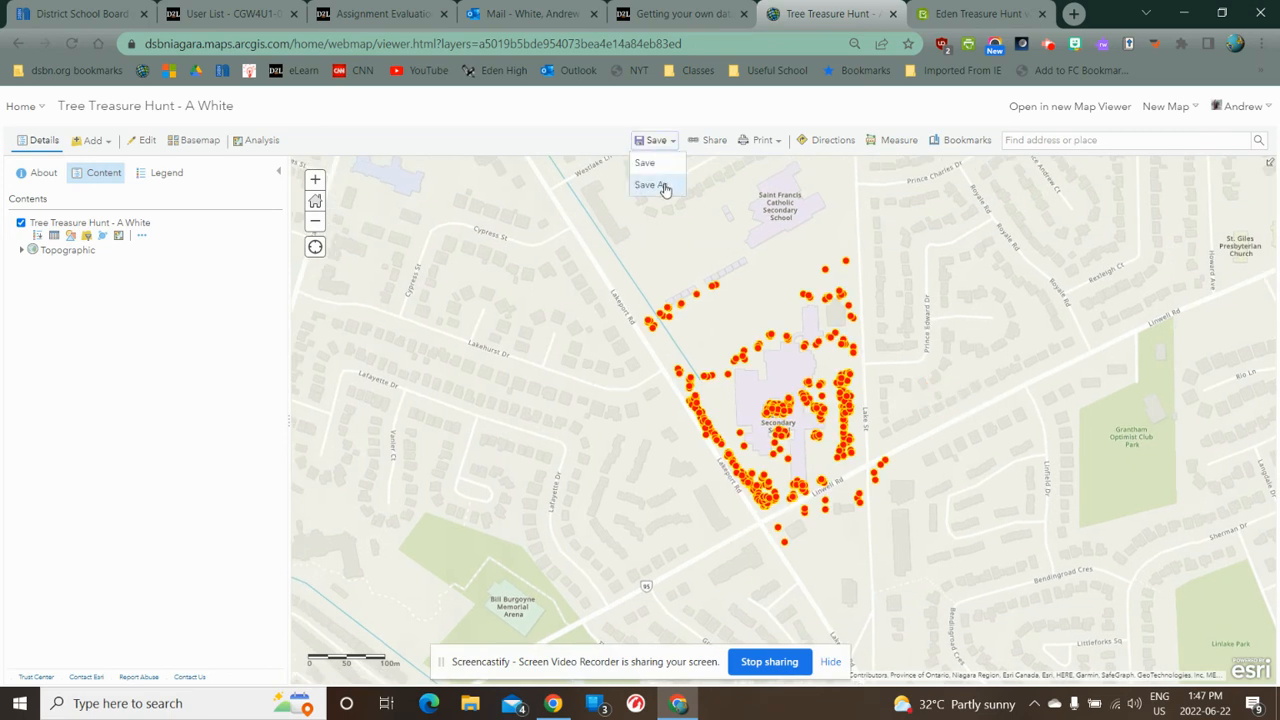
click(666, 186)
click(627, 357)
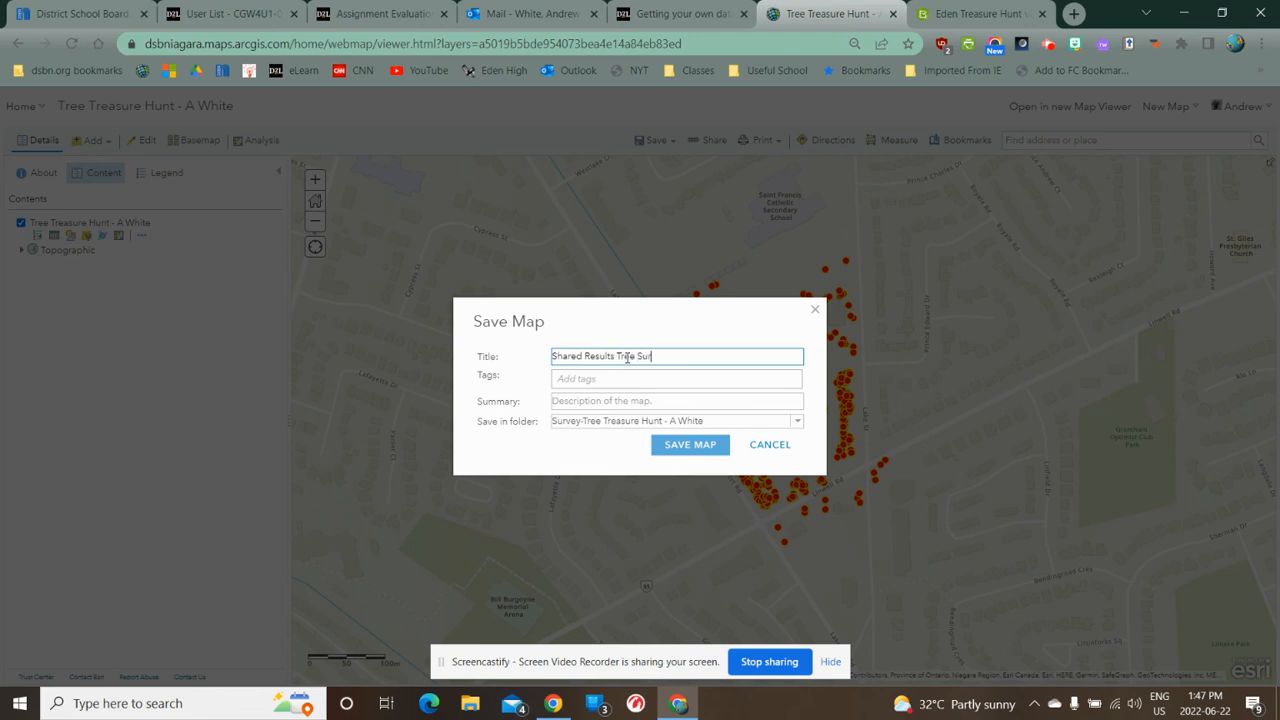
click(707, 446)
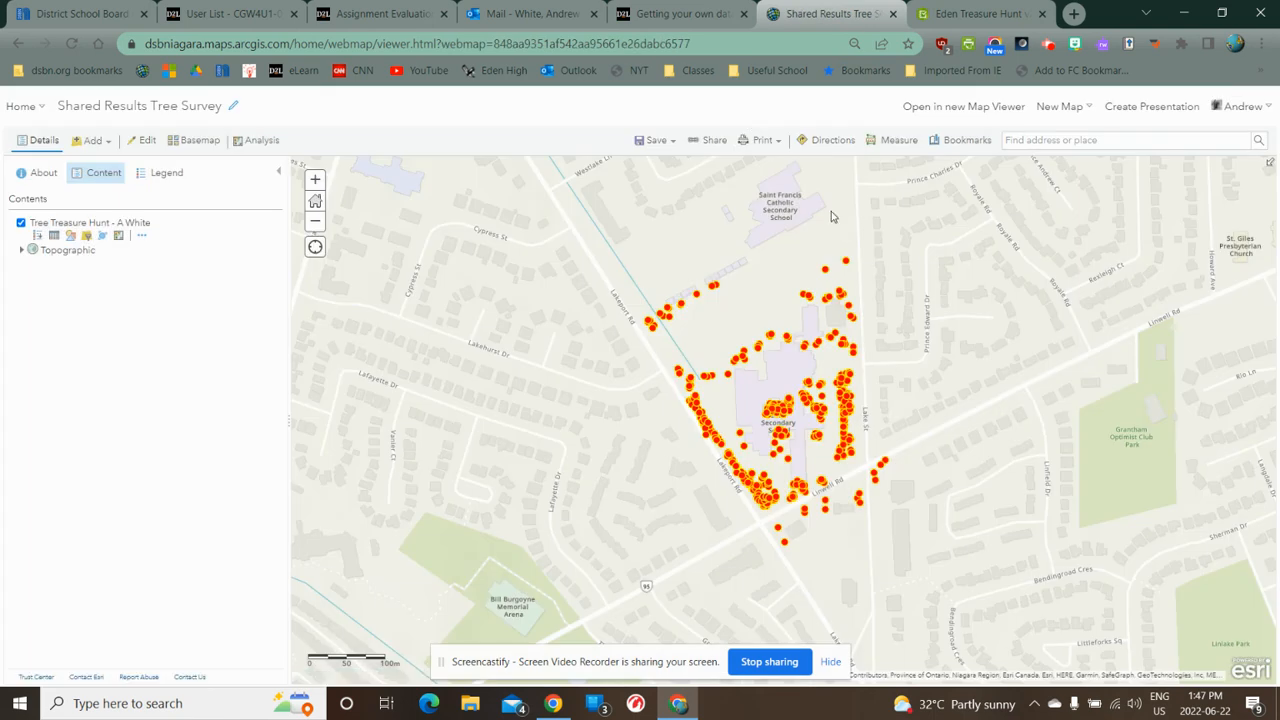
- Share the map with District School Board of Niagara and select its link text
click(709, 140)
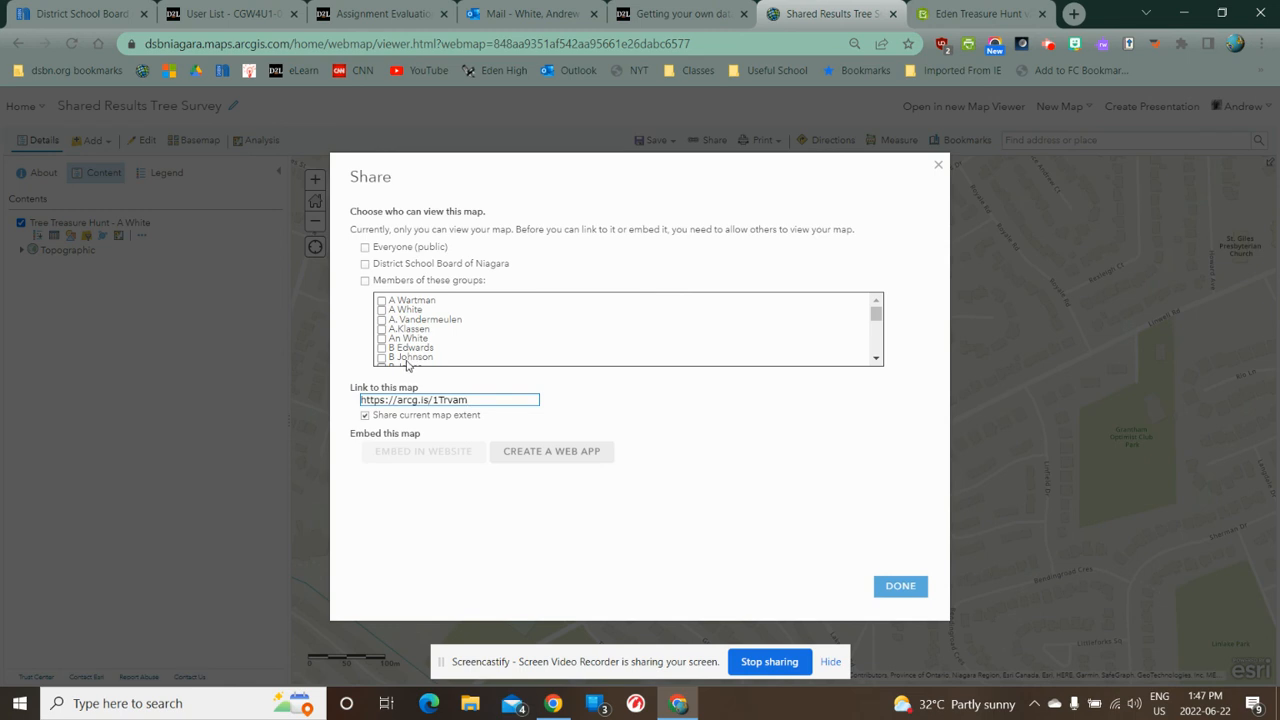
click(365, 263)
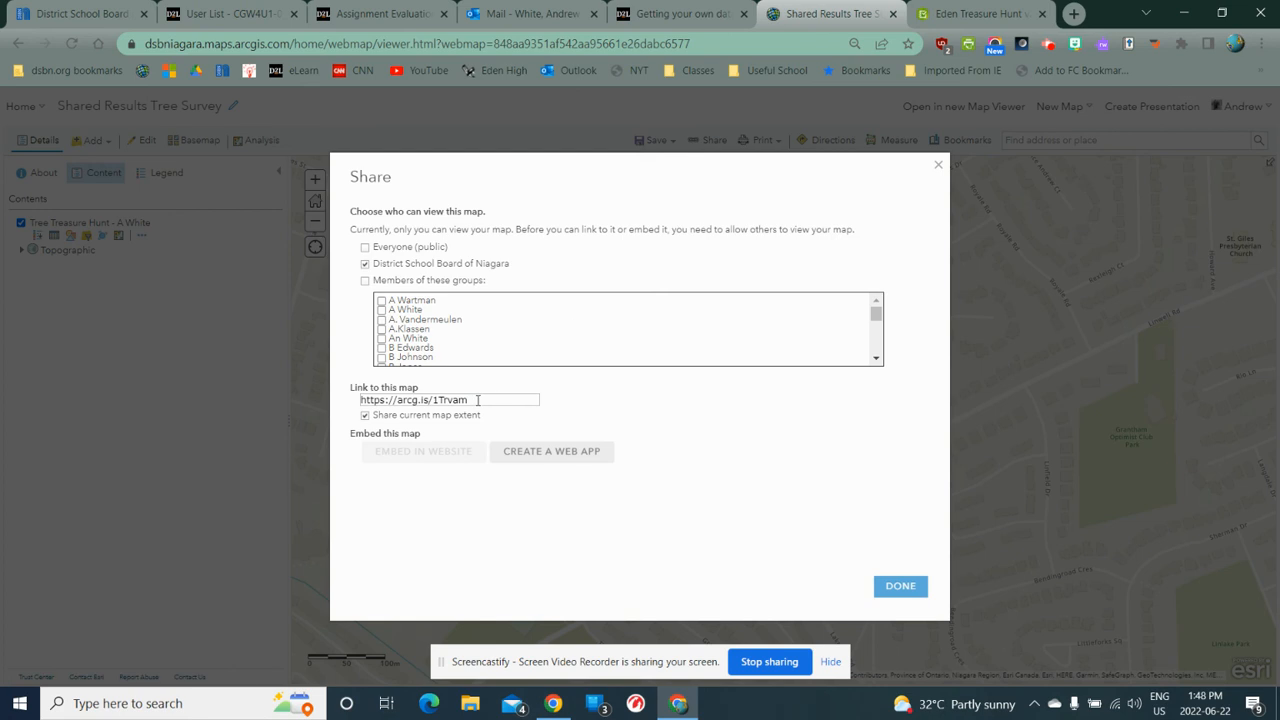
drag(478, 400, 302, 412)
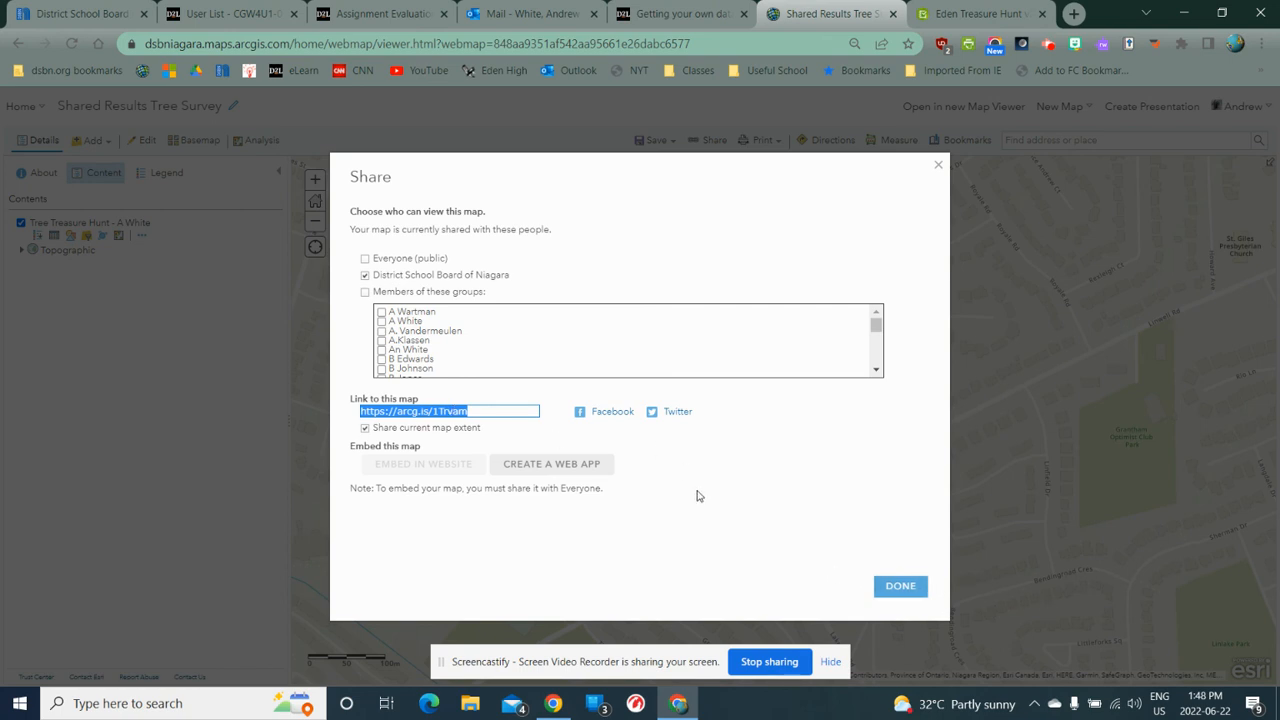
click(900, 587)
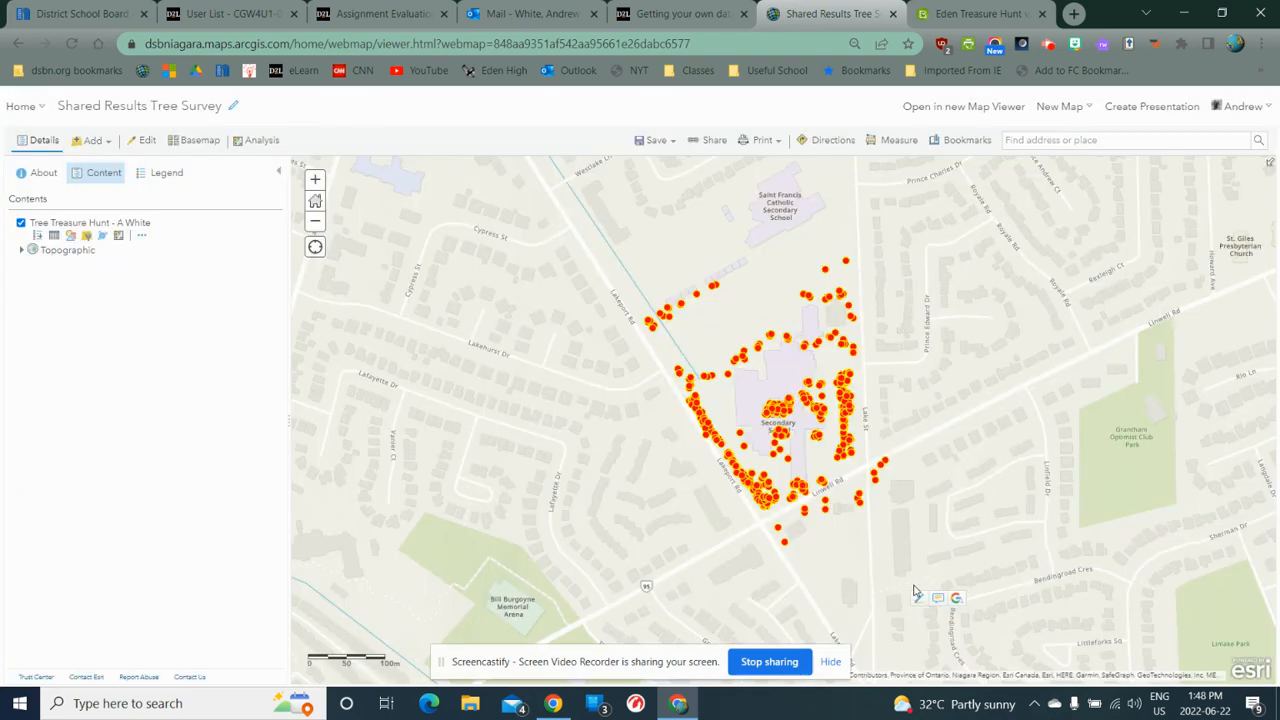
- Make two copies of the Tree Treasure Hunt layer and hide the original and the lower copy
click(997, 464)
drag(997, 464, 981, 468)
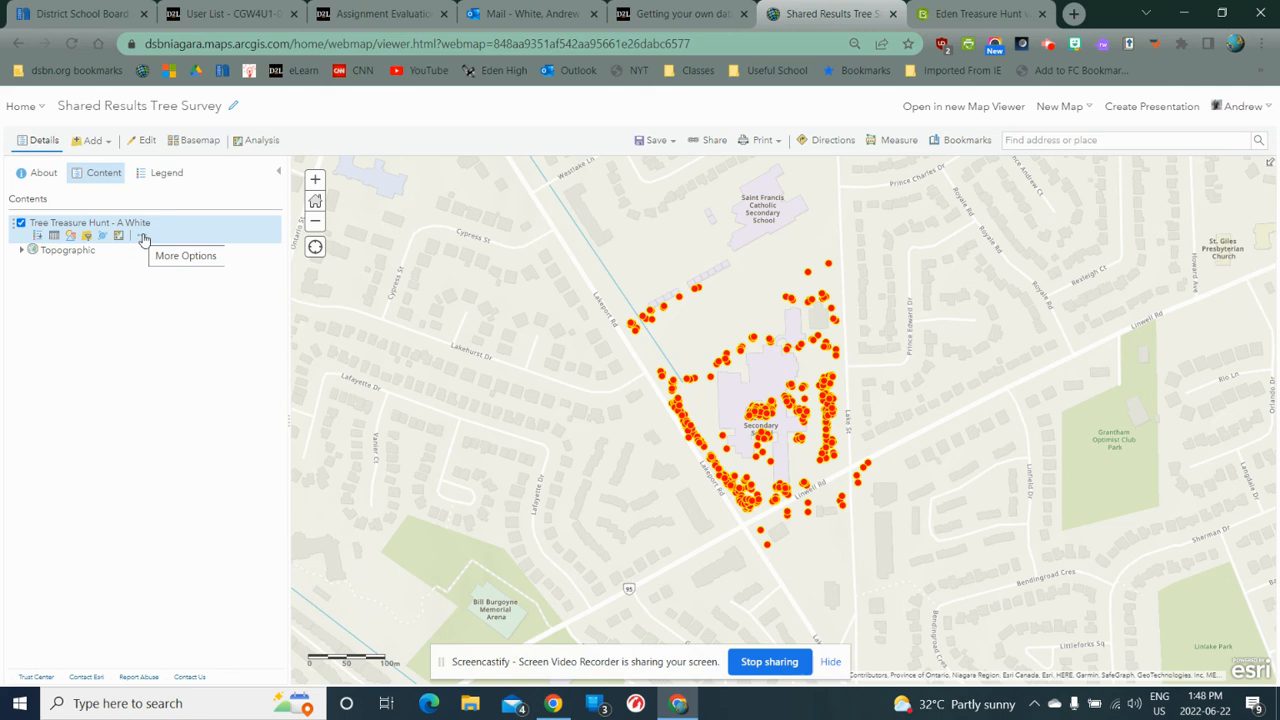
click(143, 236)
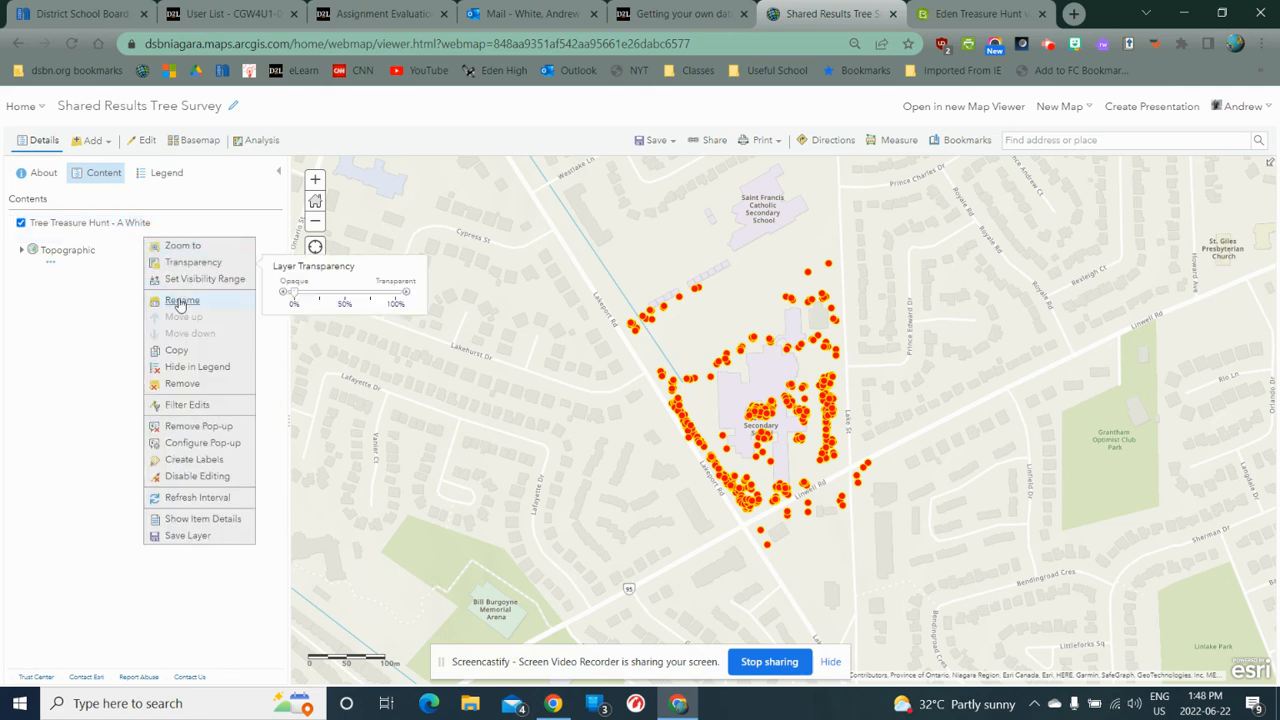
click(178, 350)
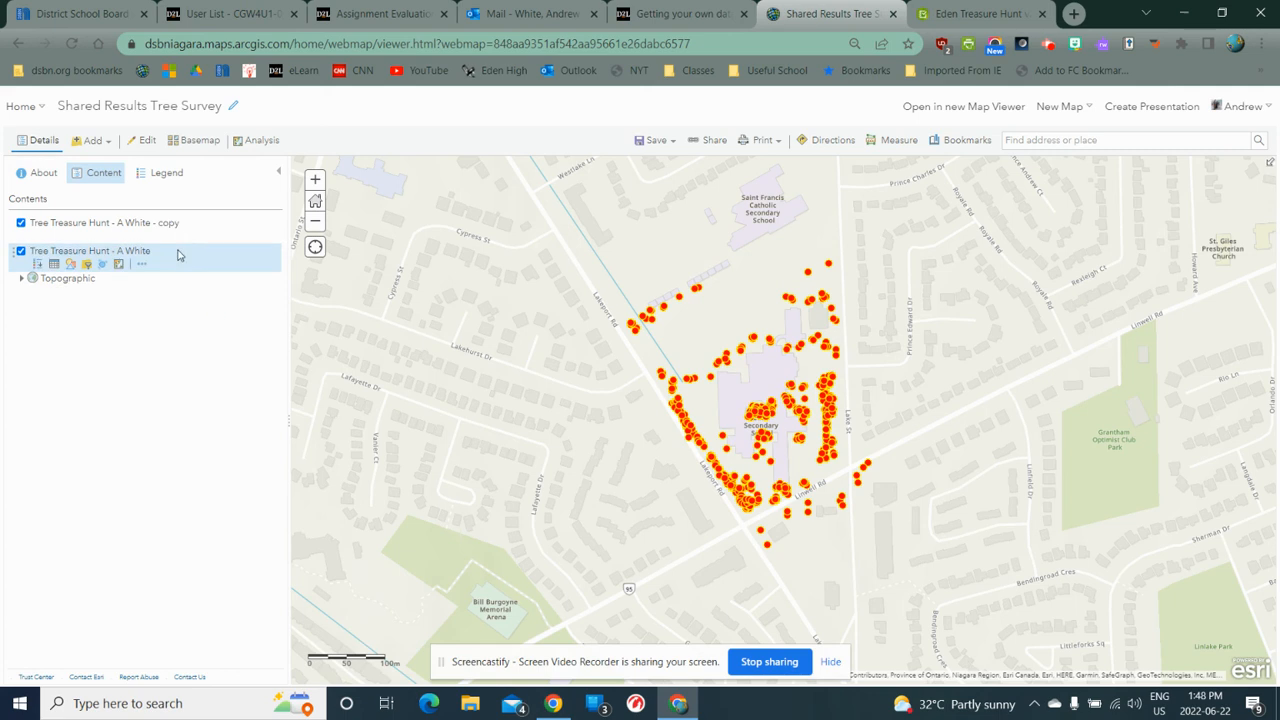
click(142, 264)
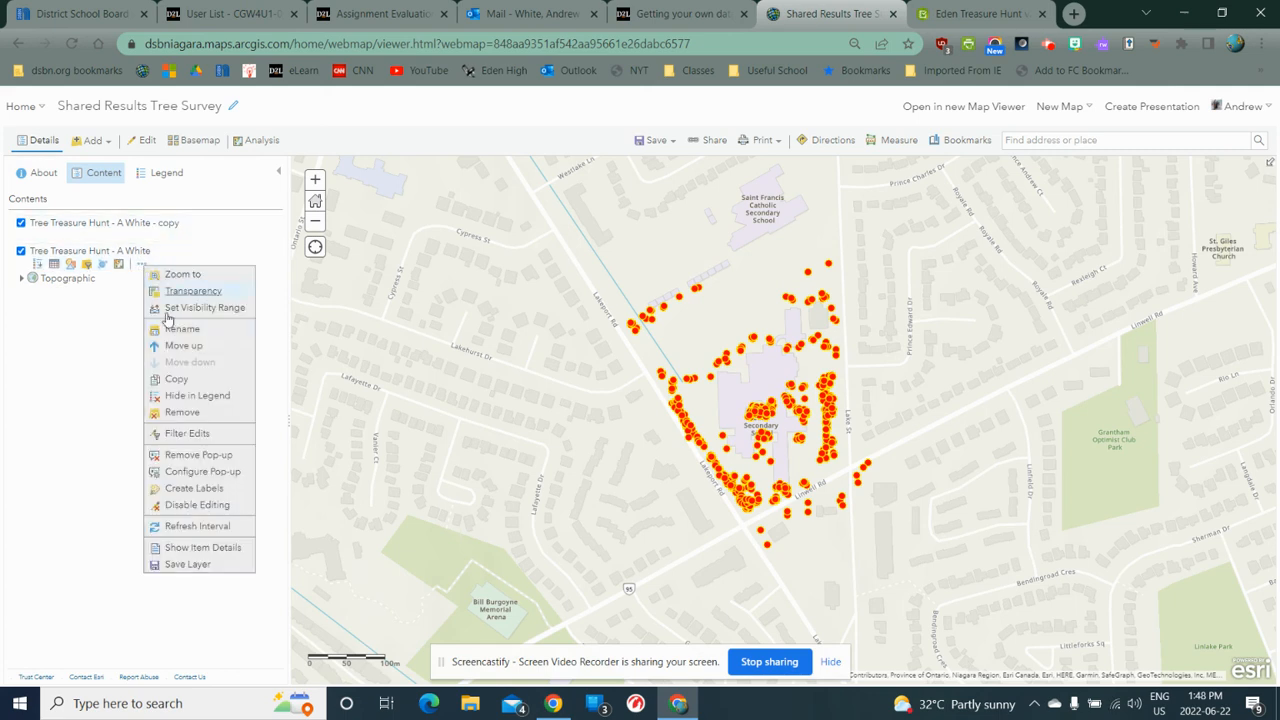
click(182, 380)
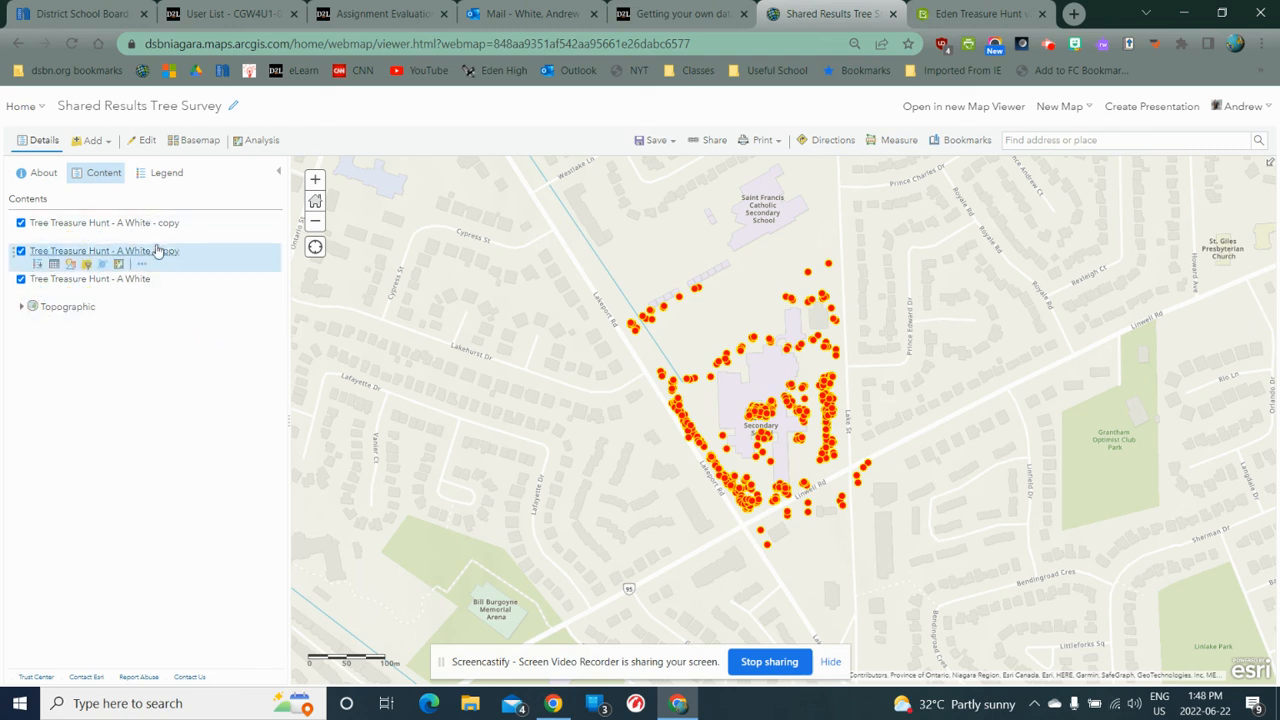
click(21, 279)
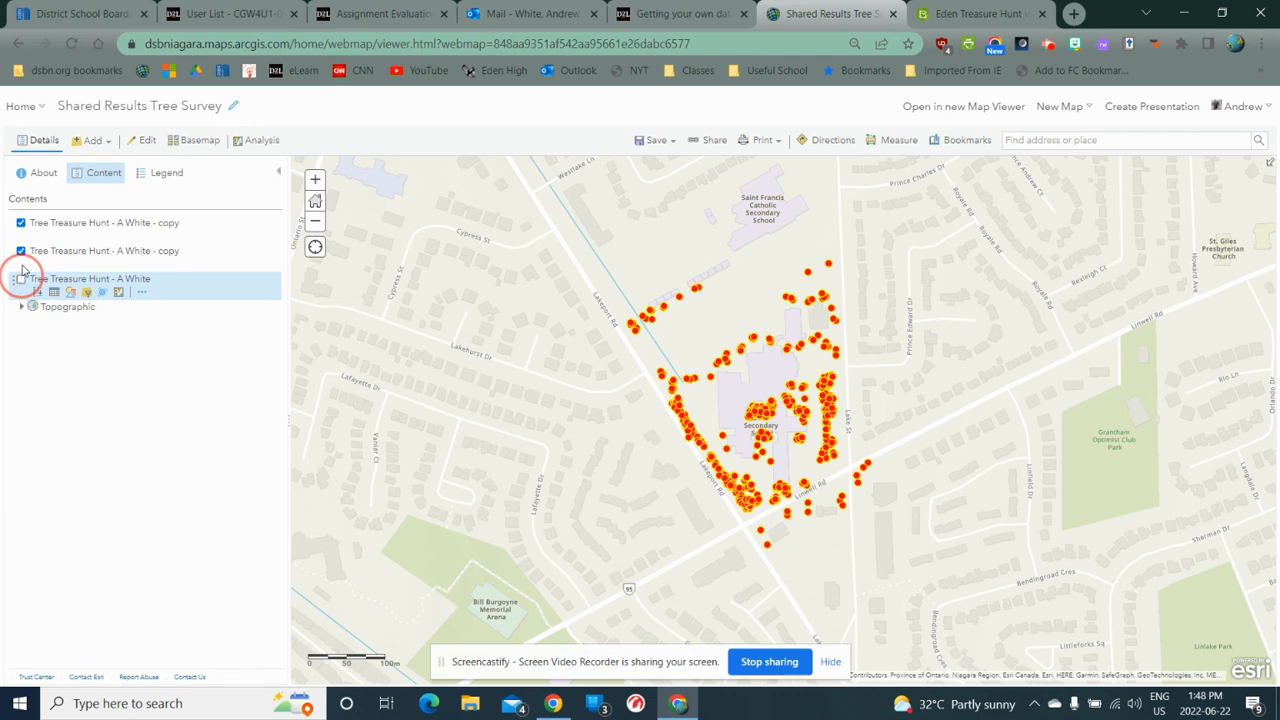
click(21, 251)
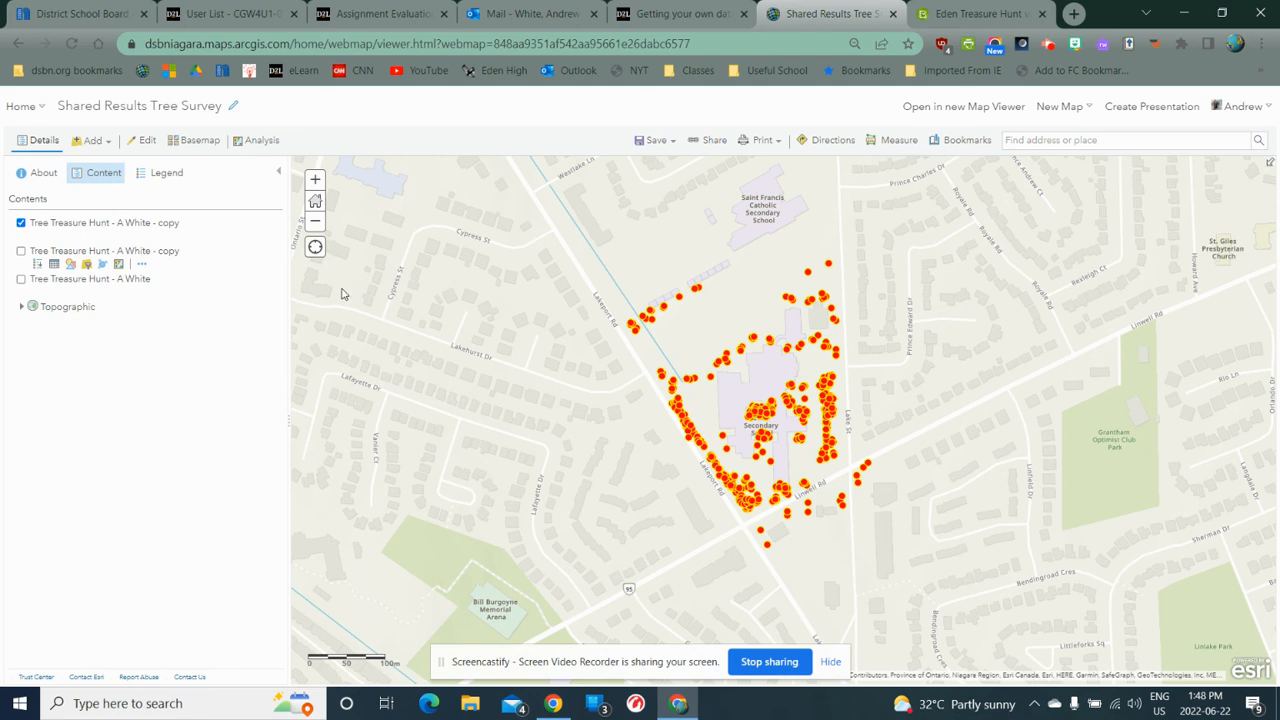
- Rename the visible upper copy of the Tree Treasure Hunt layer as "Deciduous Trees"
click(143, 237)
click(189, 298)
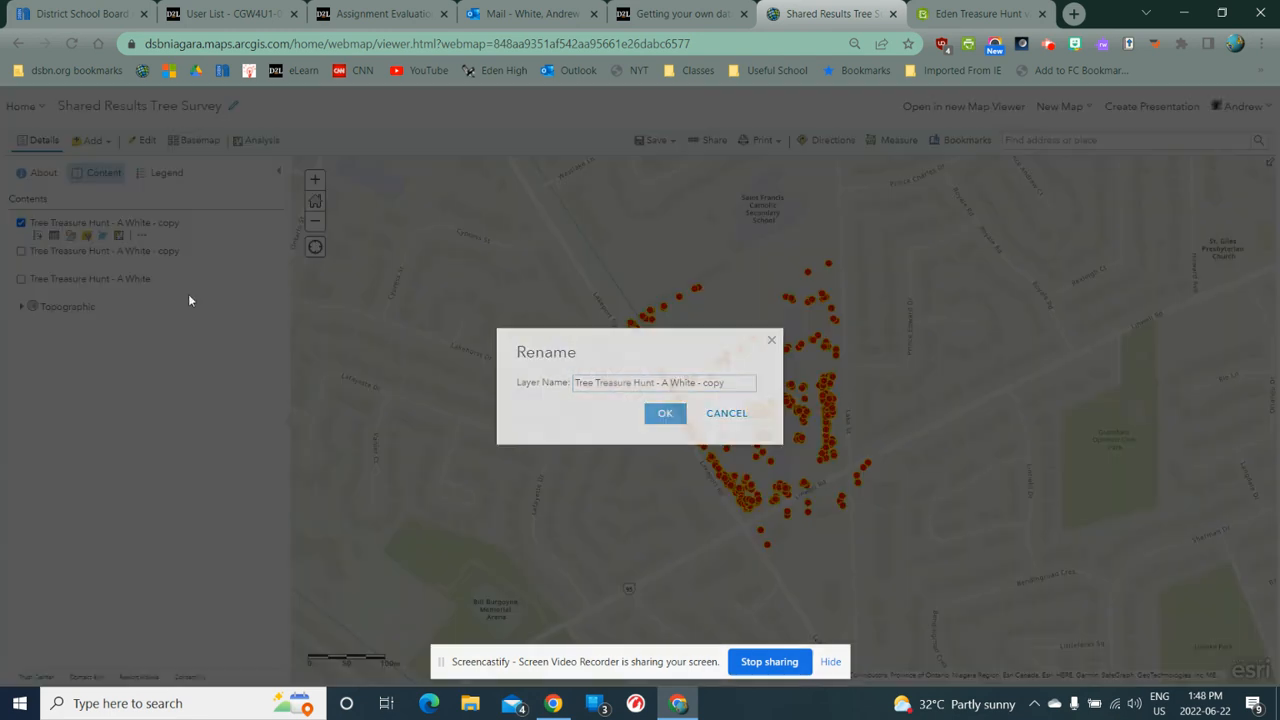
drag(723, 382, 444, 419)
key(BackSpace)
text(Decidu)
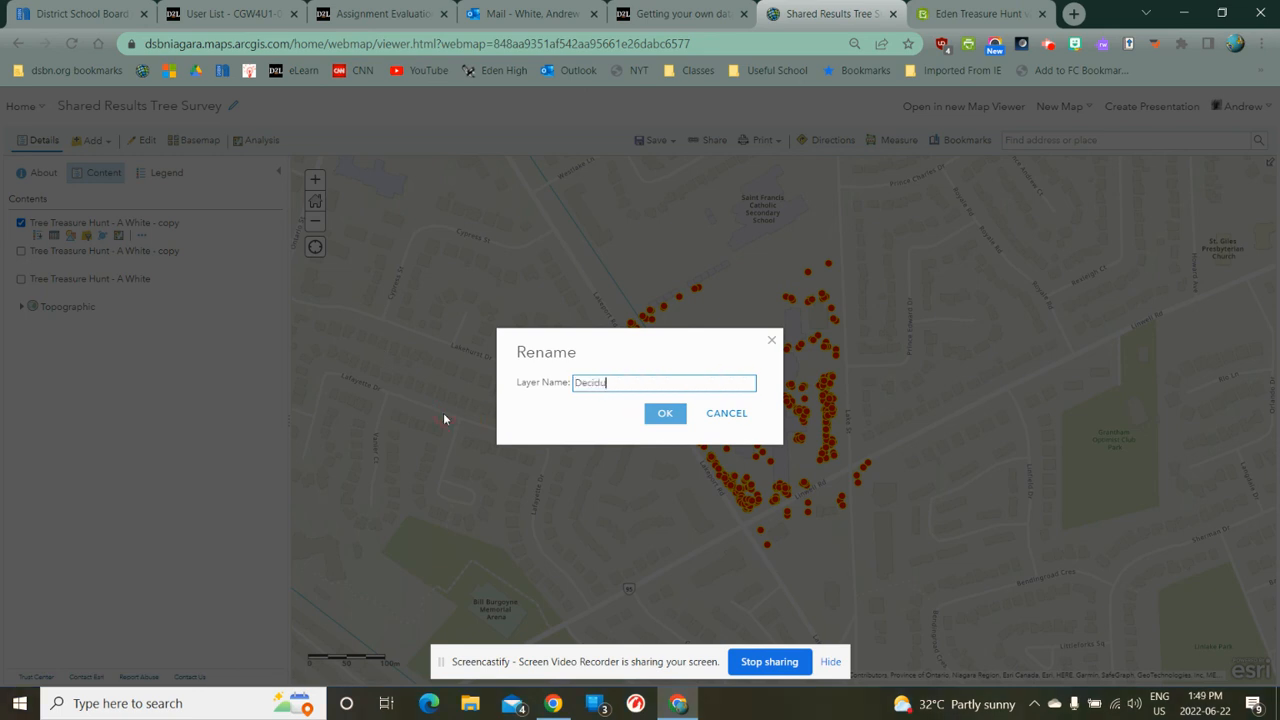
text(ous Trees)
click(663, 413)
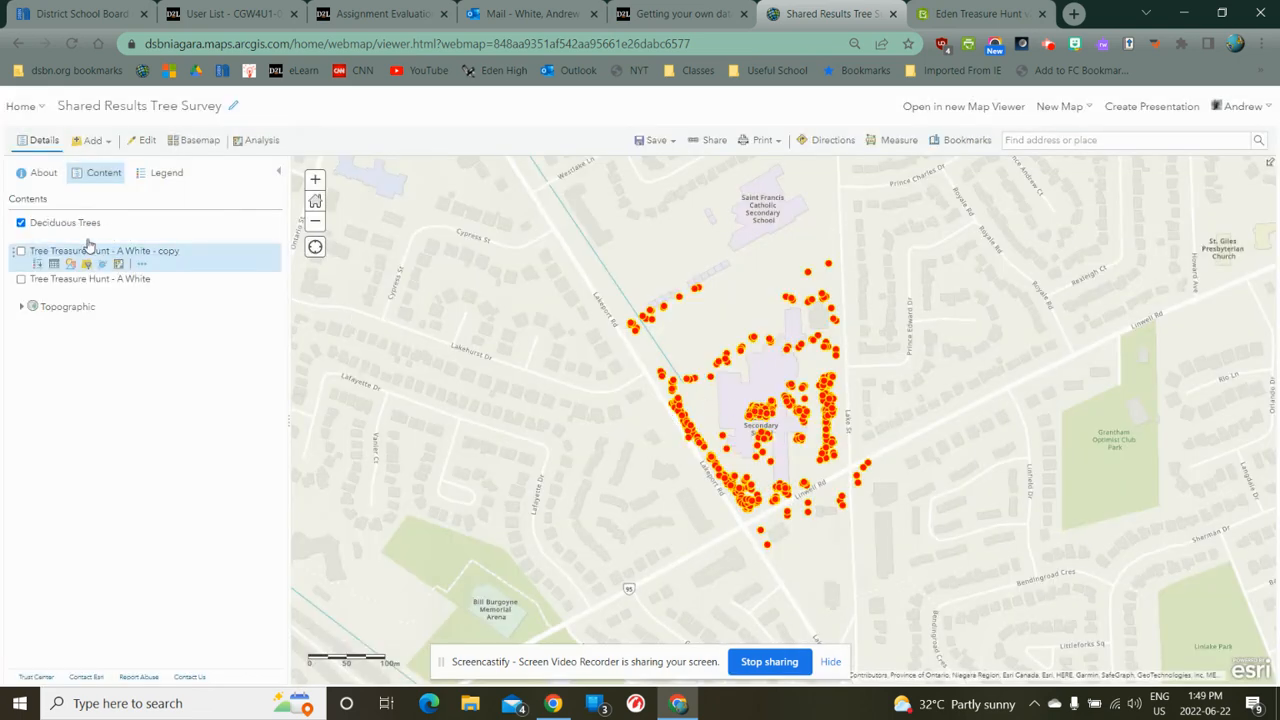
- Filter the Deciduous Trees layer to show only features whose Type of Tree is Deciduous
click(86, 238)
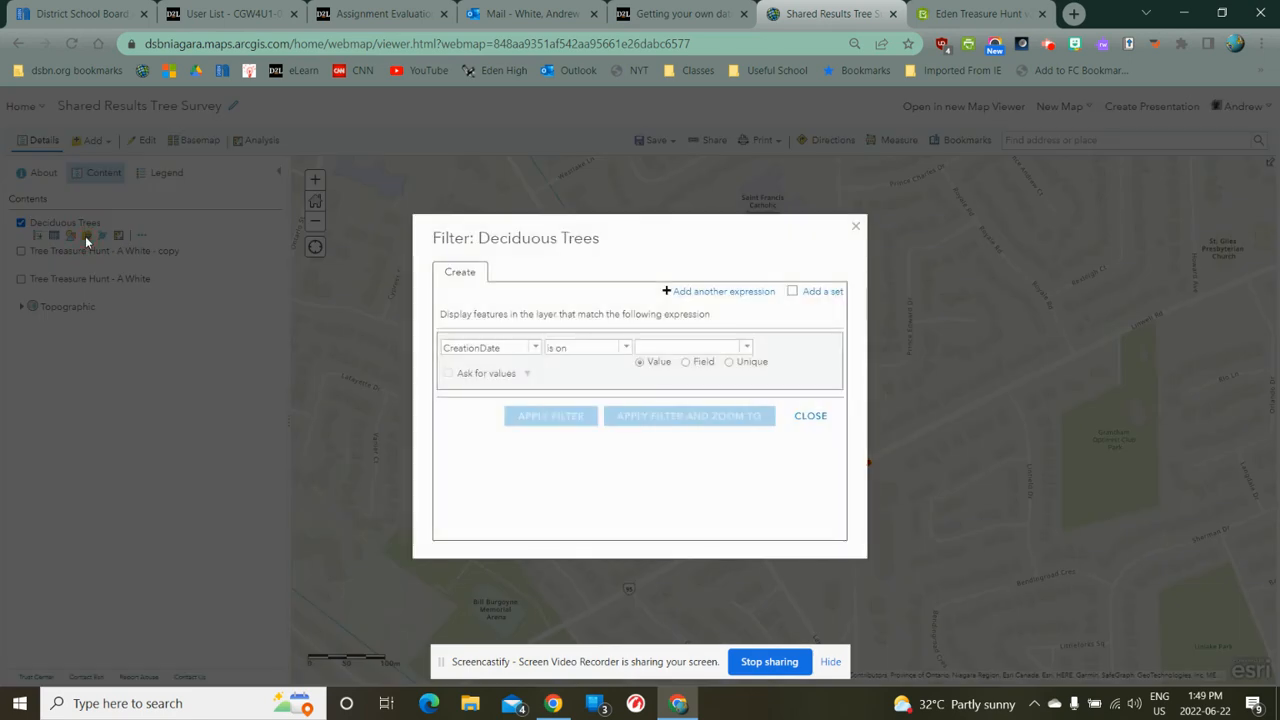
click(534, 348)
drag(538, 403, 543, 432)
click(494, 446)
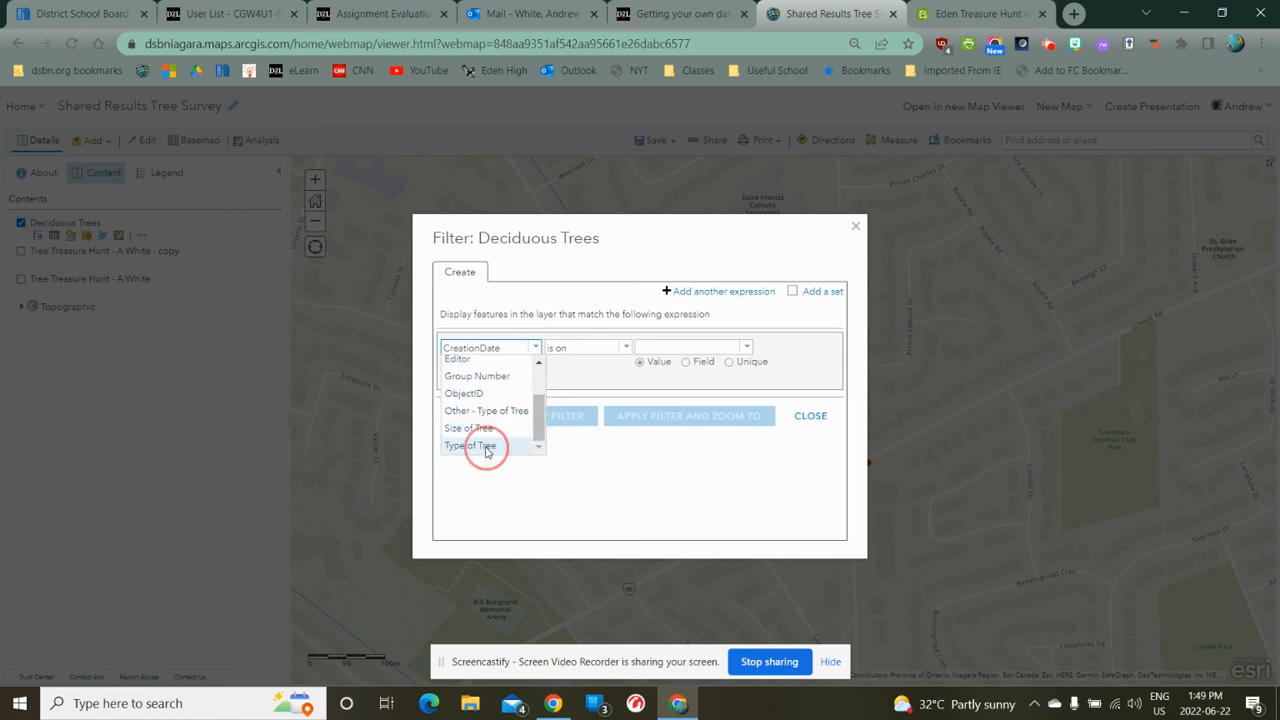
click(747, 348)
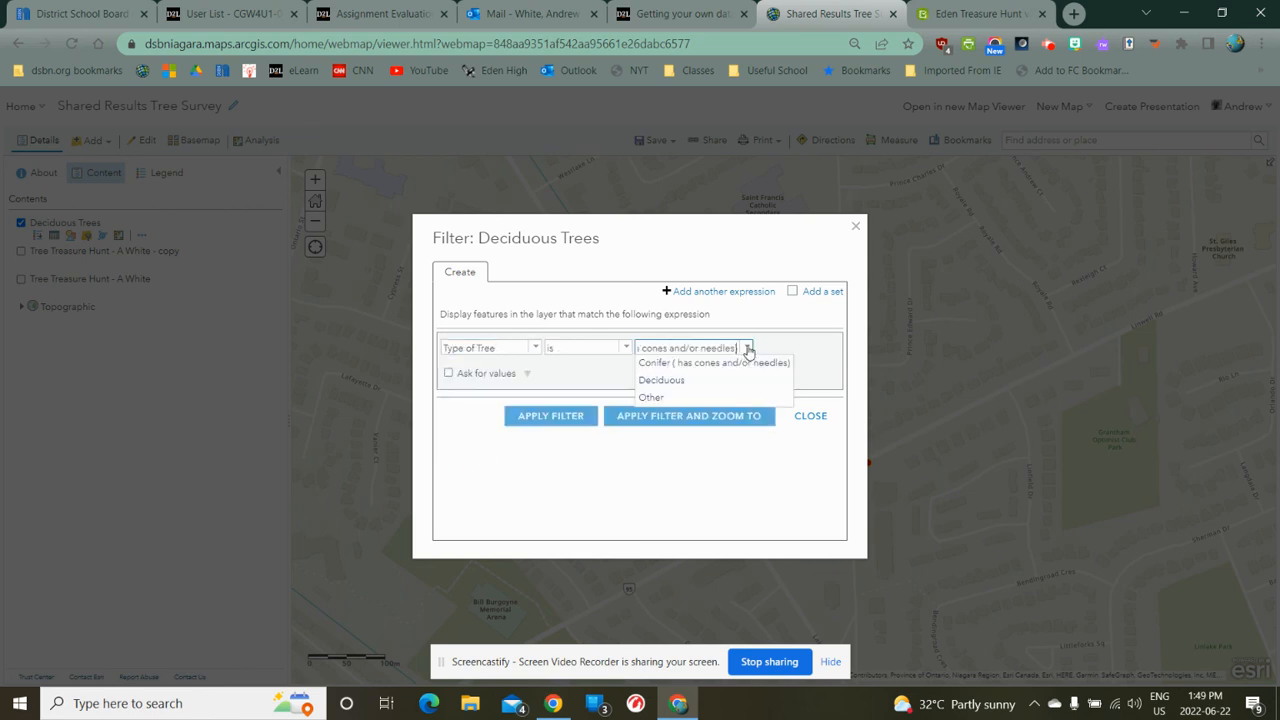
click(655, 379)
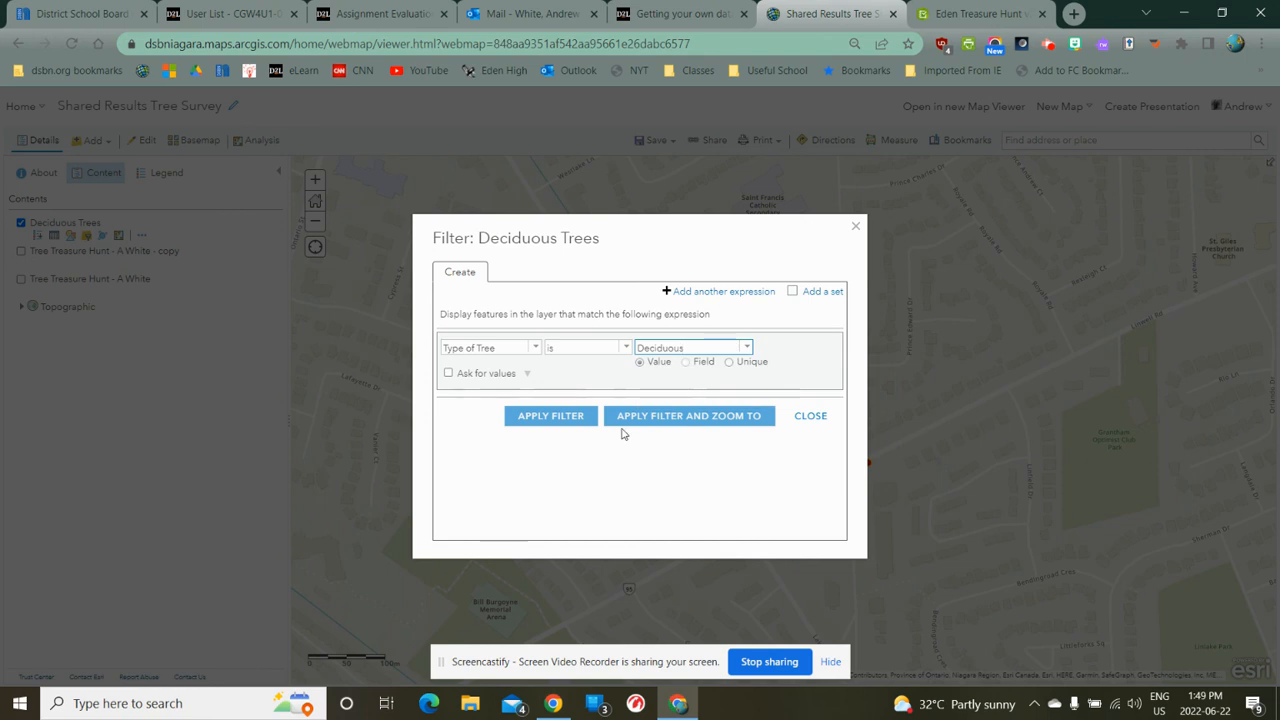
click(560, 418)
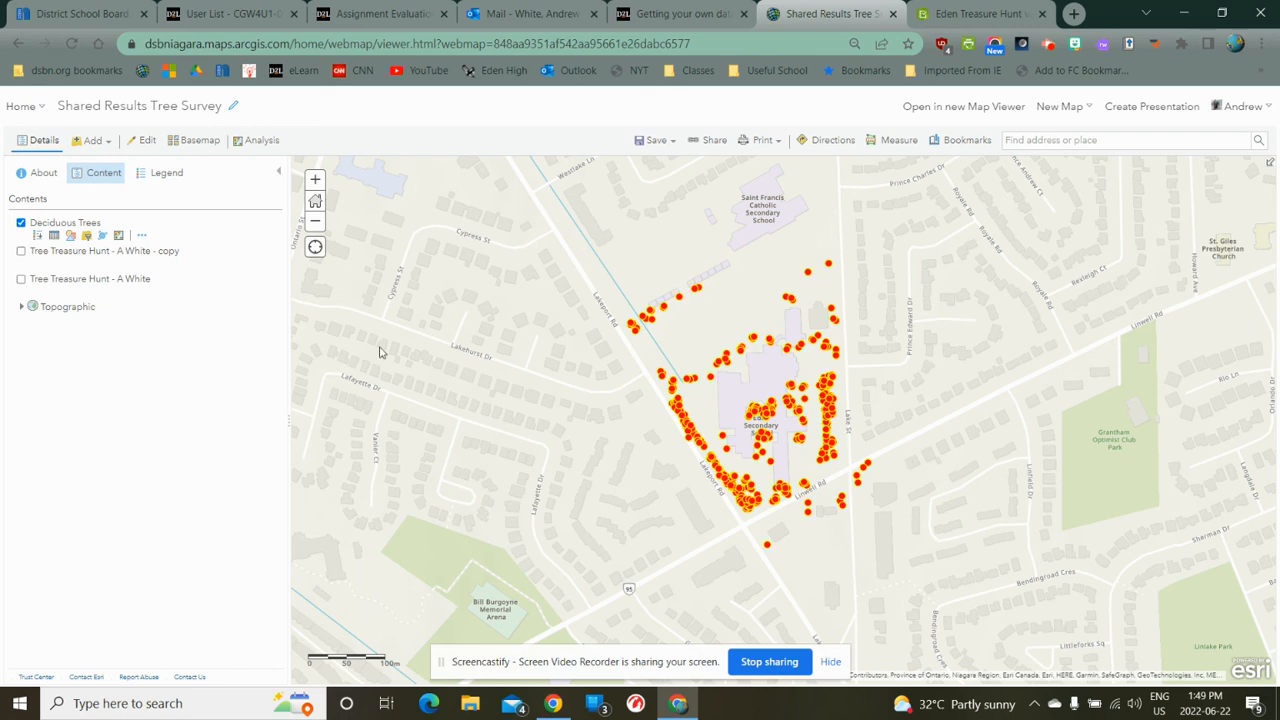
- Change the Deciduous Trees location symbol to a green star with a size of 50 px
click(71, 237)
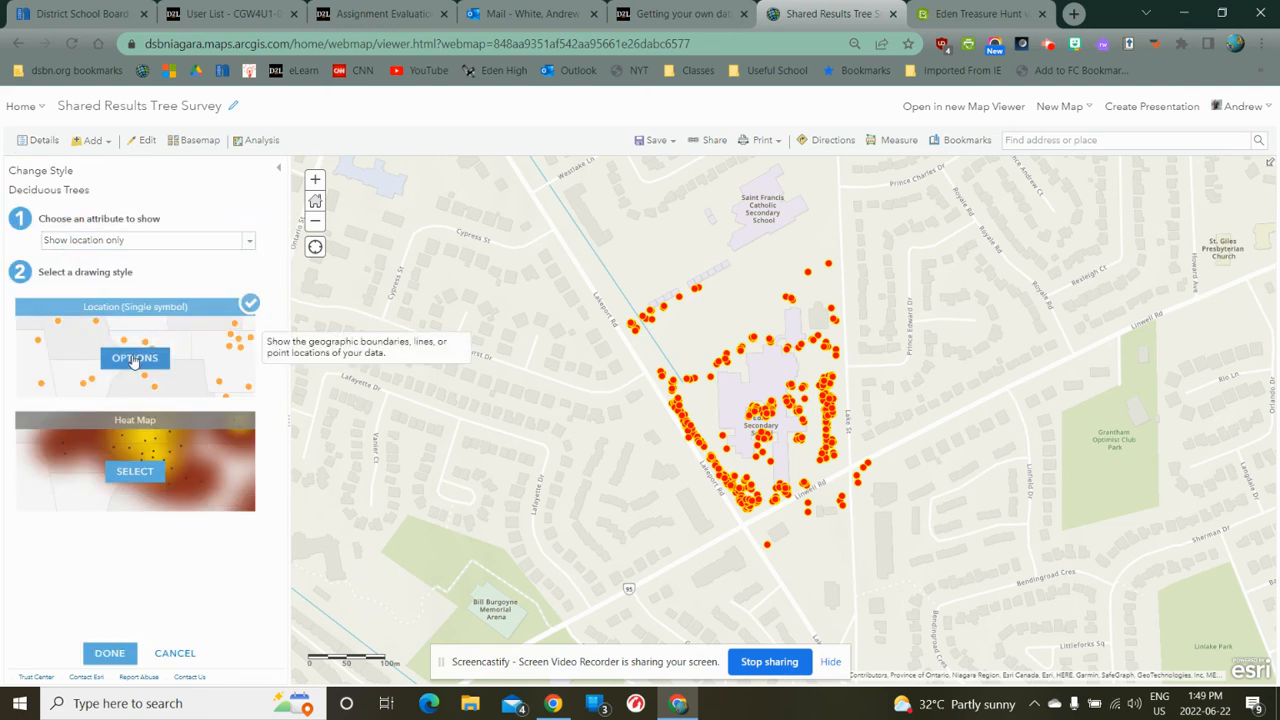
click(134, 360)
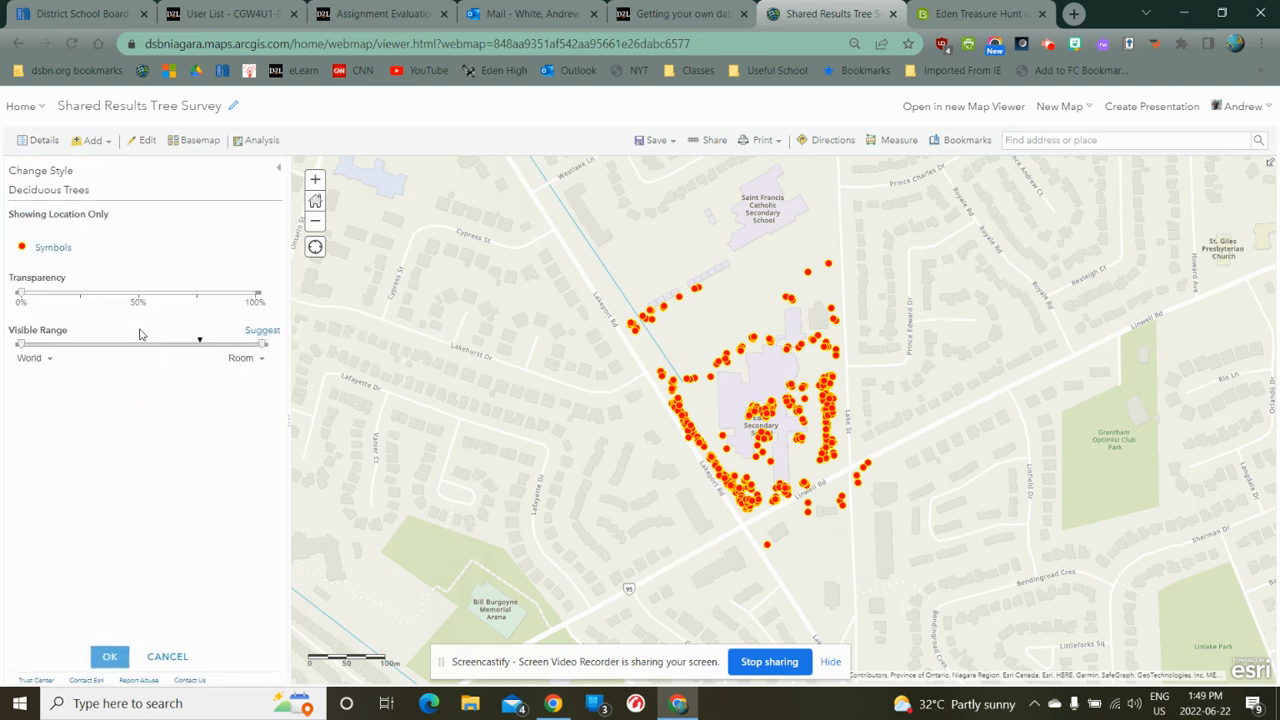
click(22, 248)
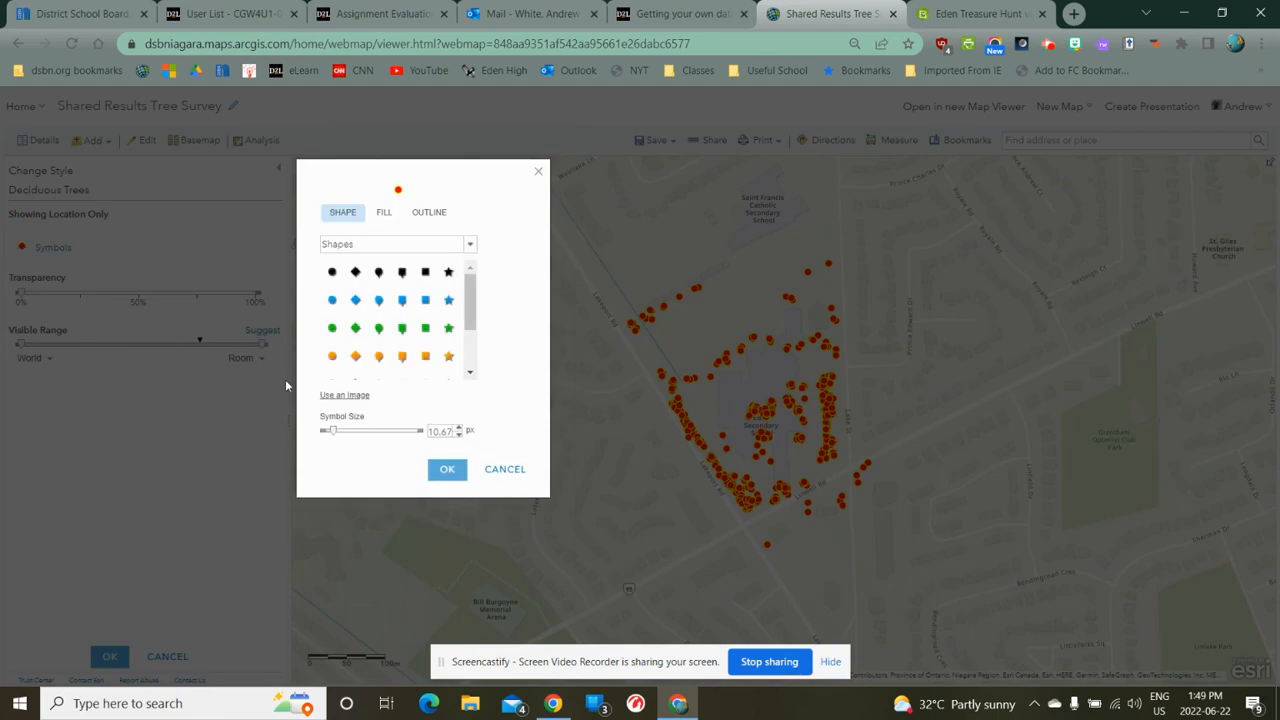
click(449, 329)
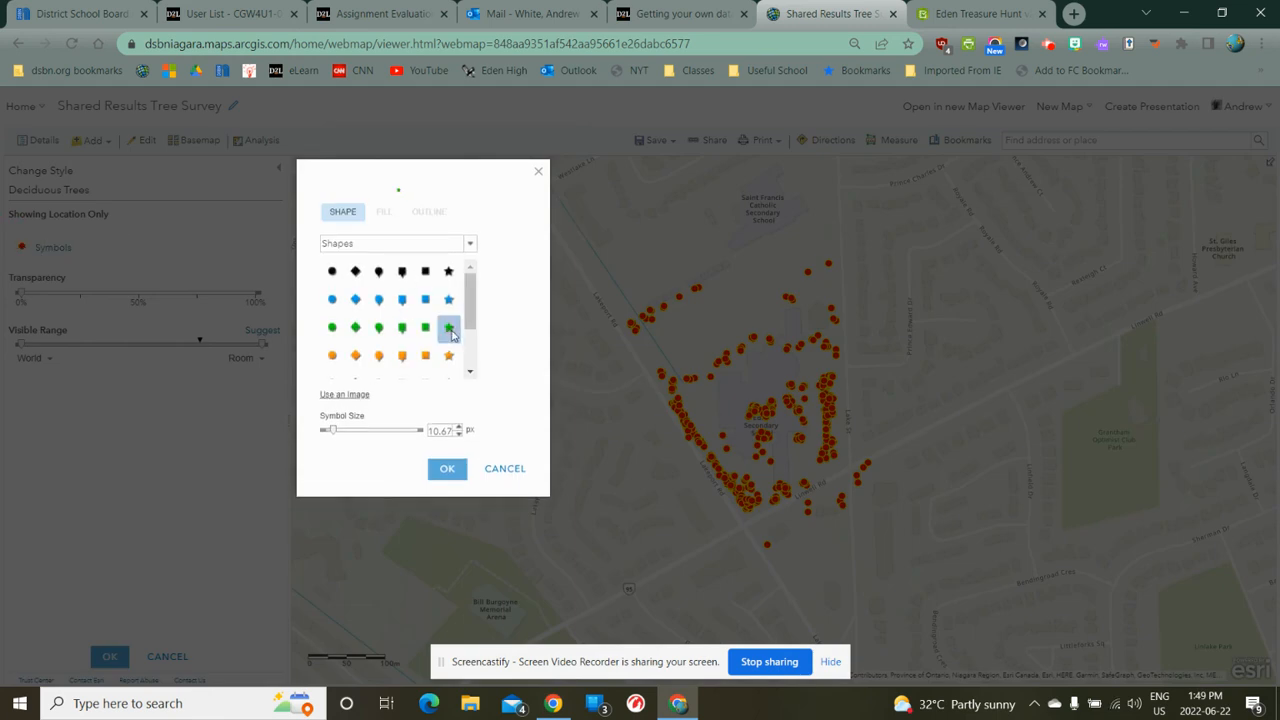
drag(335, 430, 362, 430)
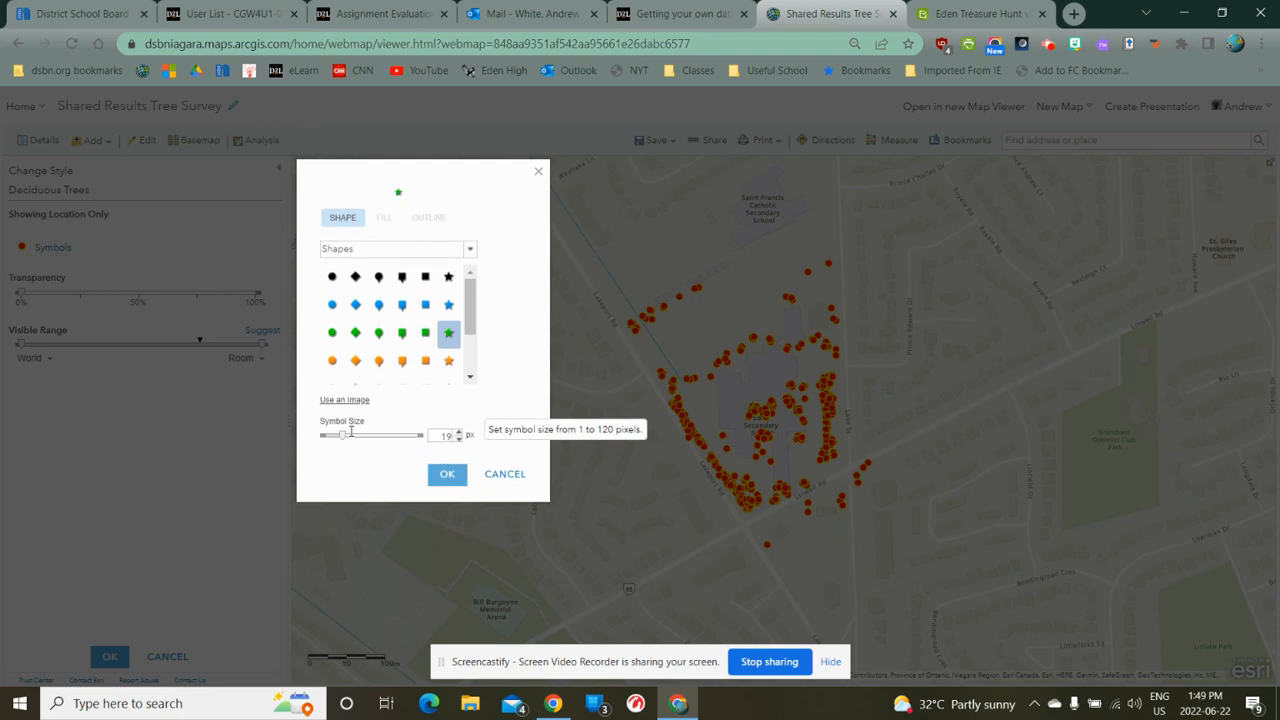
click(437, 493)
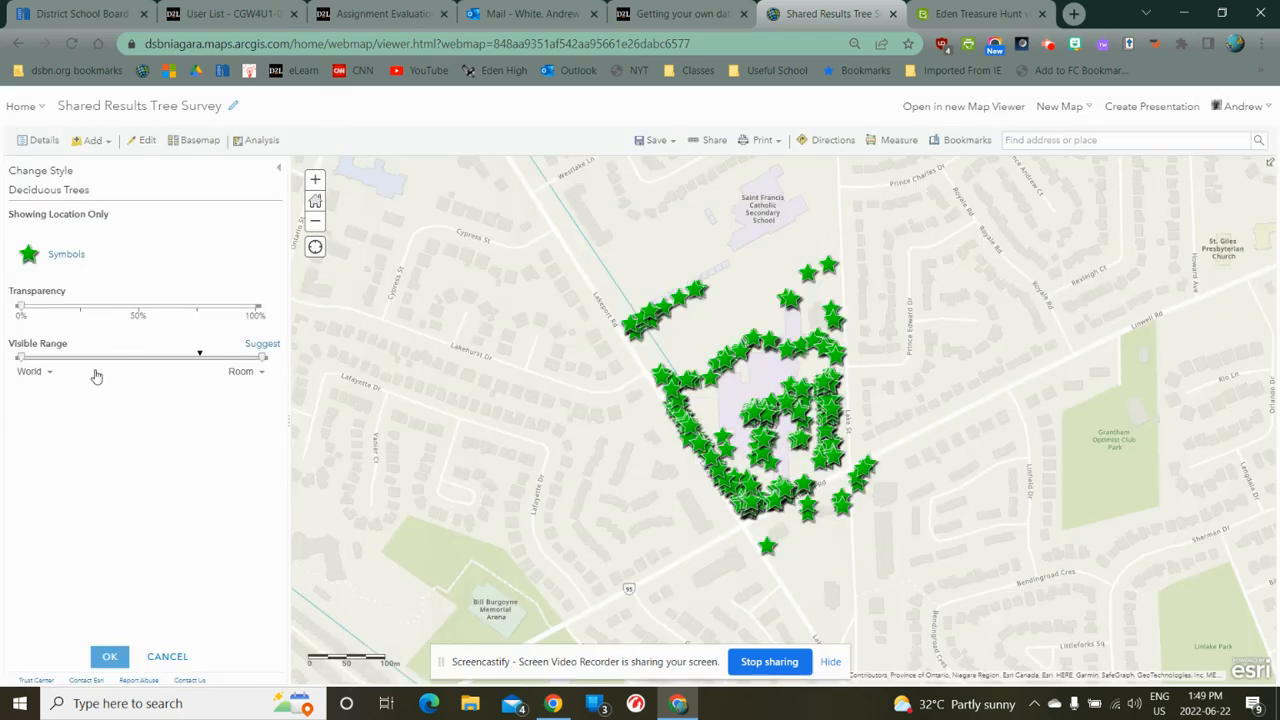
- Shrink the green star symbol to a small size and apply the new style to the Deciduous Trees layer
click(64, 256)
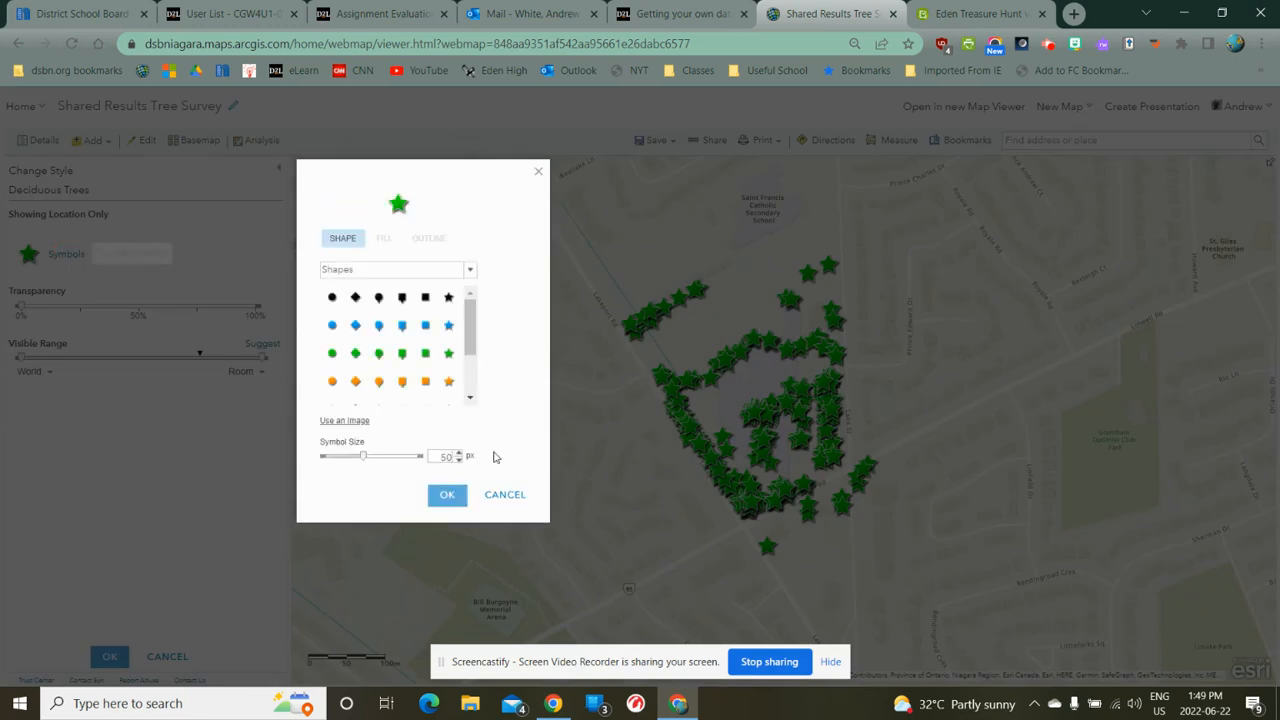
drag(349, 462, 342, 461)
click(447, 477)
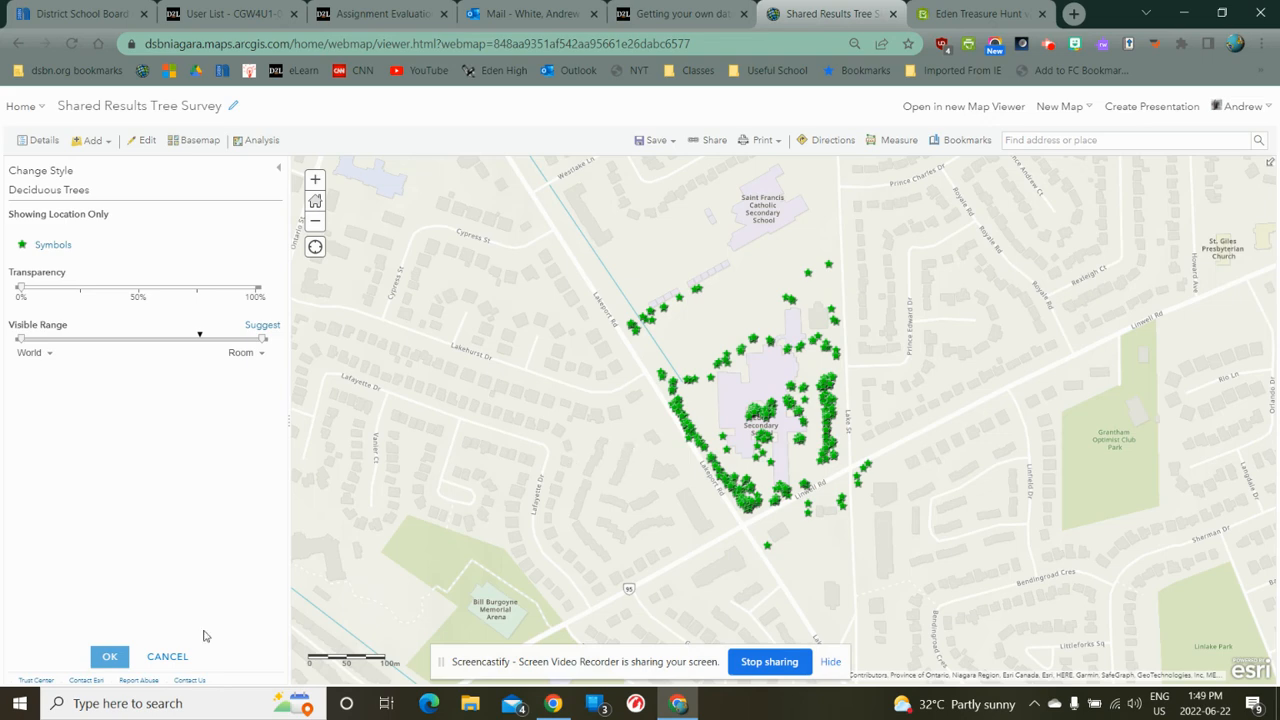
click(109, 656)
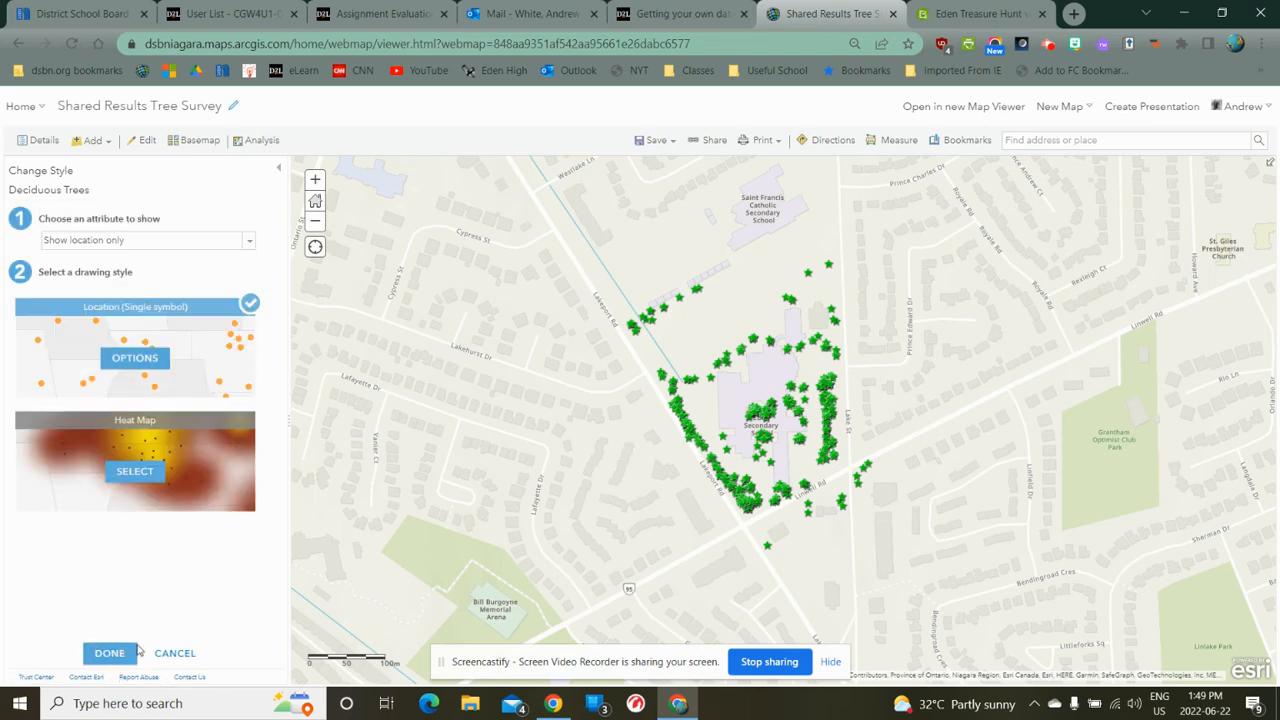
click(112, 654)
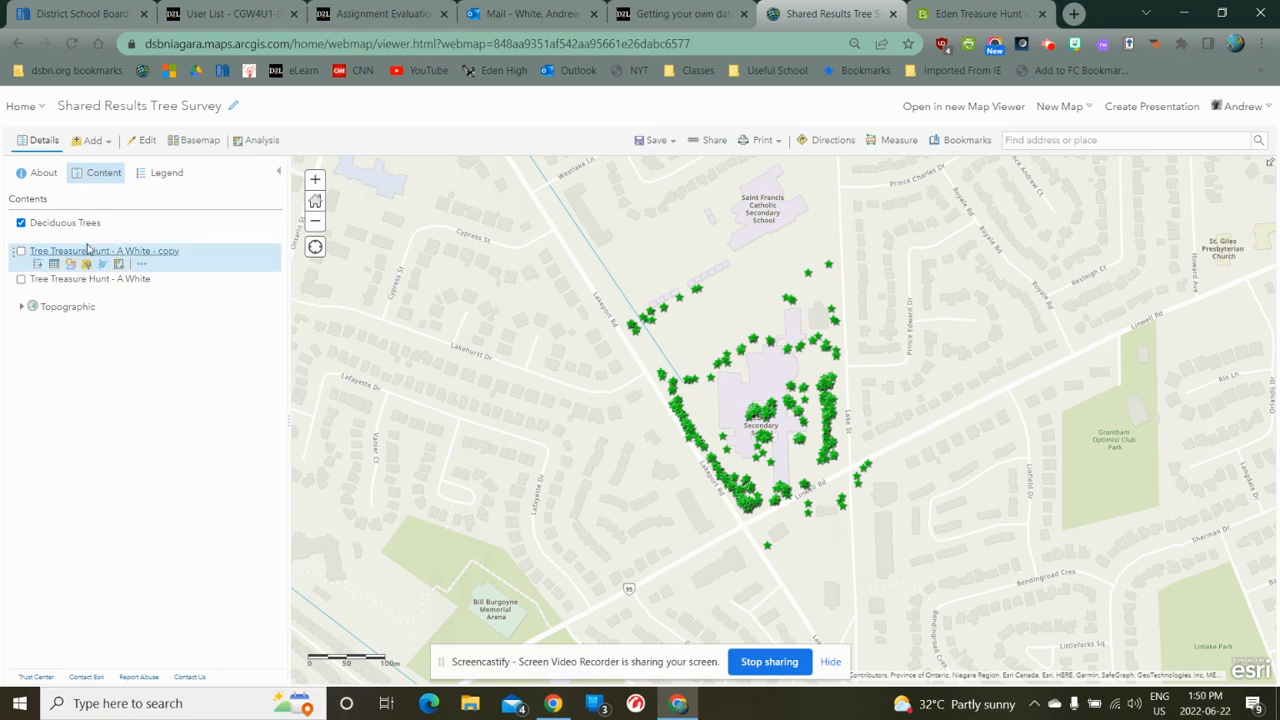
- Hide the Deciduous Trees layer, show the Tree Treasure Hunt copy, and style that copy by Type of Tree with unique symbols
click(21, 223)
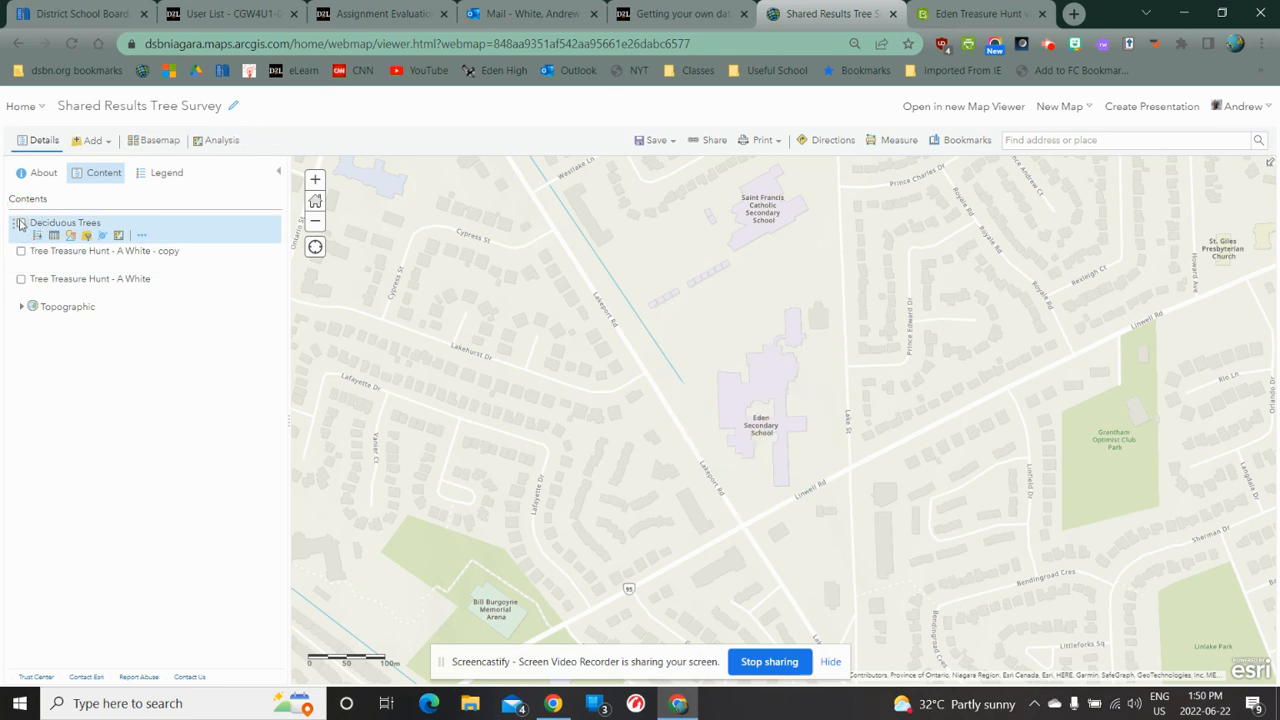
click(21, 251)
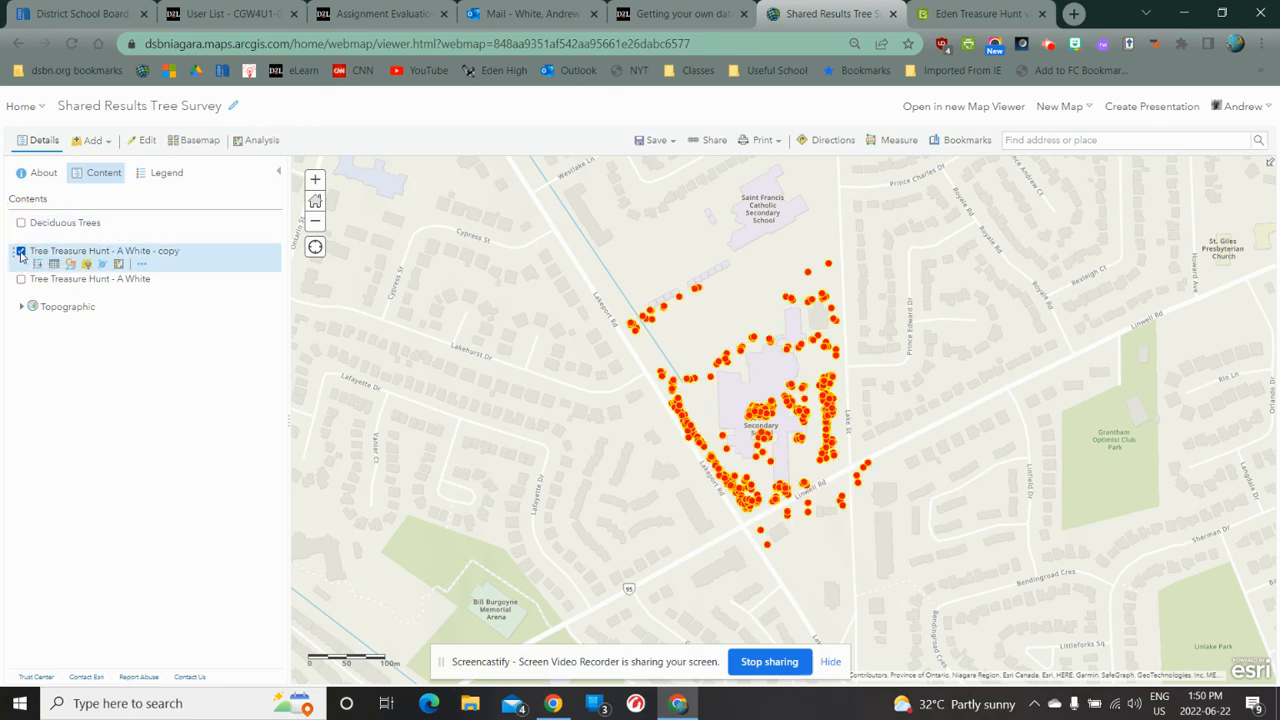
click(71, 264)
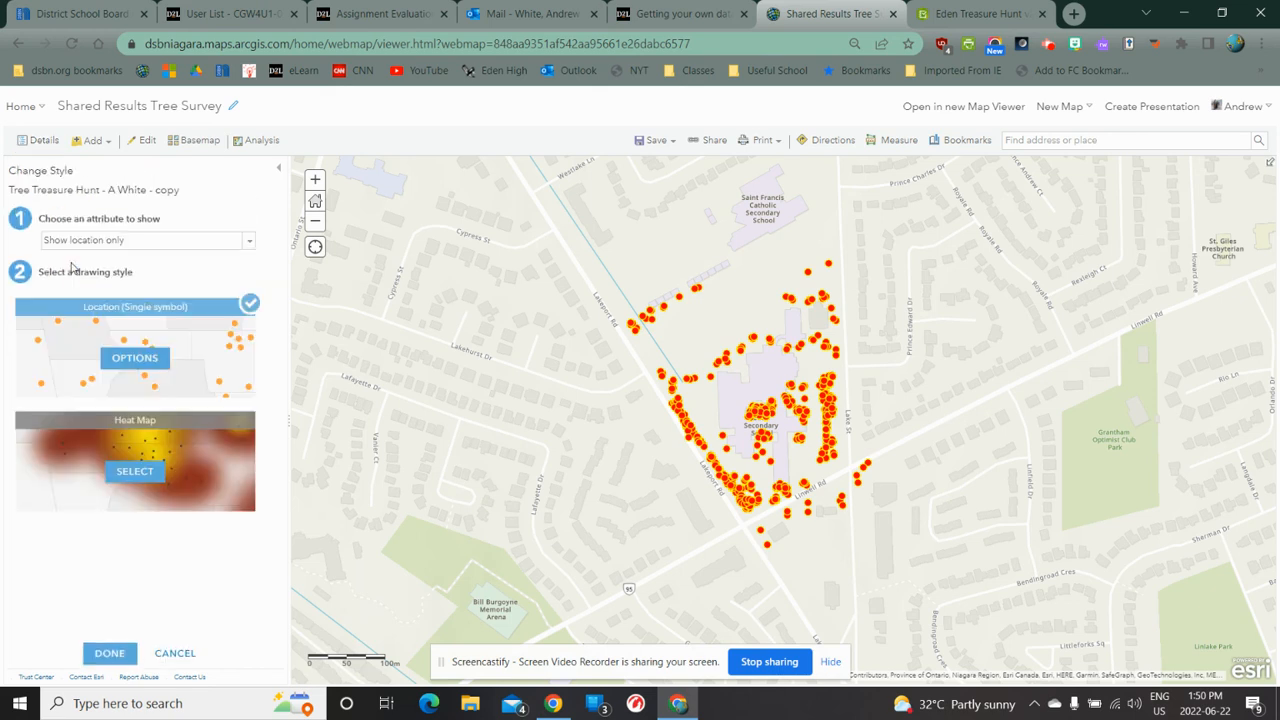
click(125, 242)
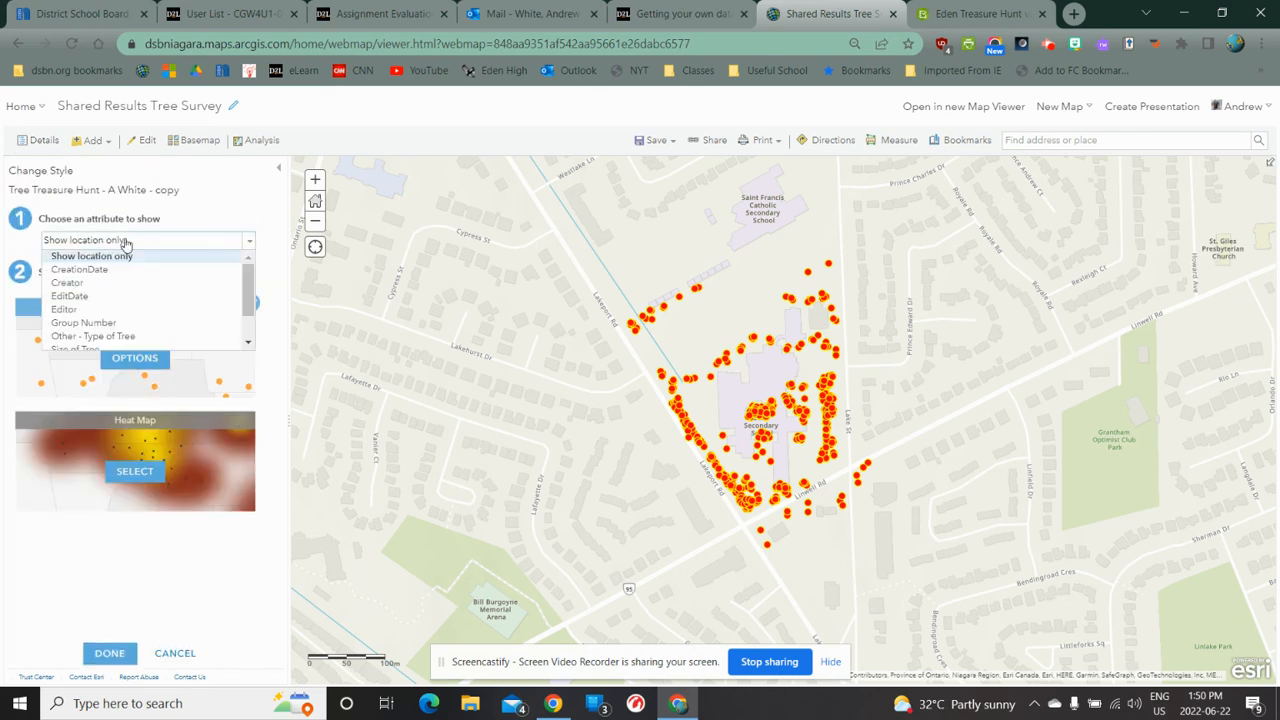
scroll(157, 306, down, 3)
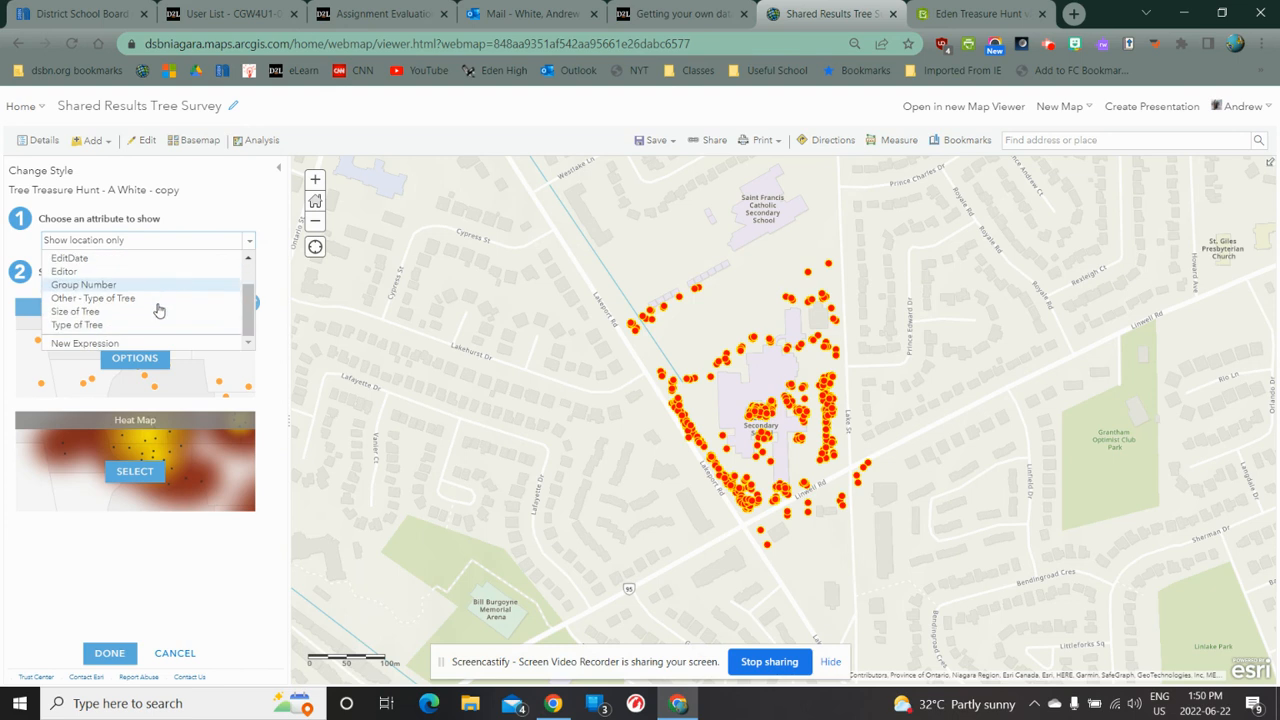
click(111, 328)
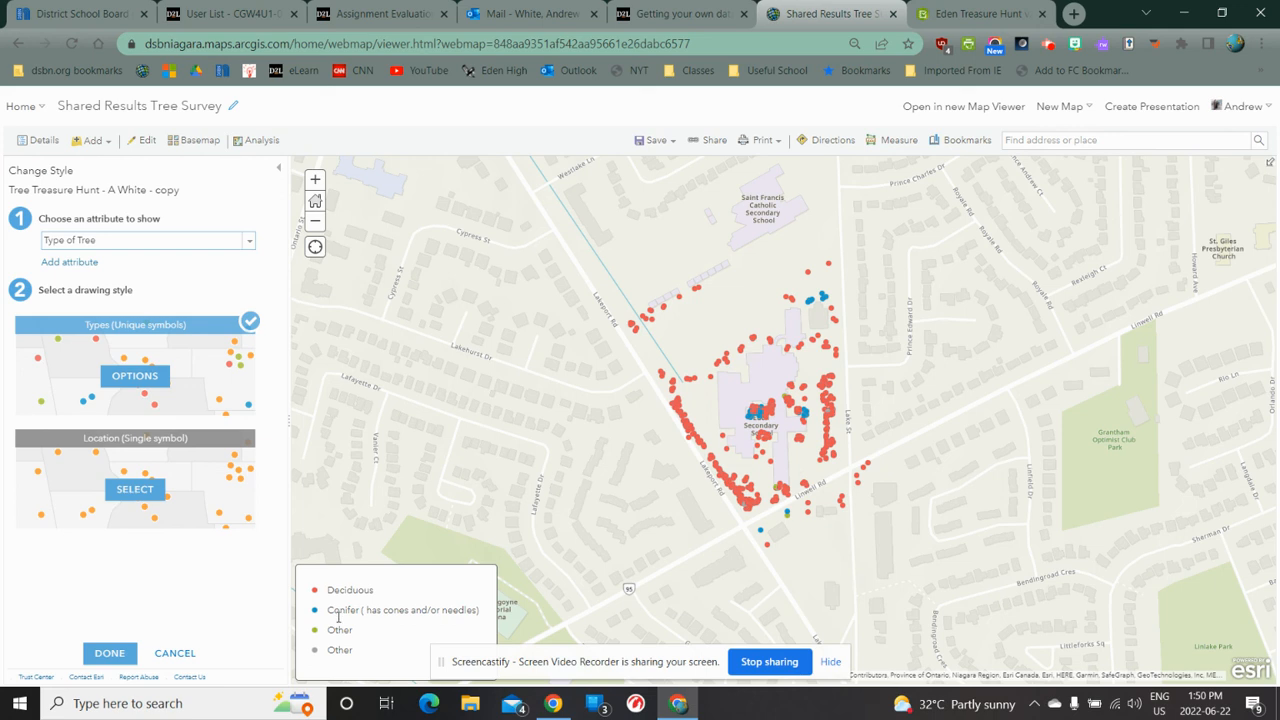
click(110, 653)
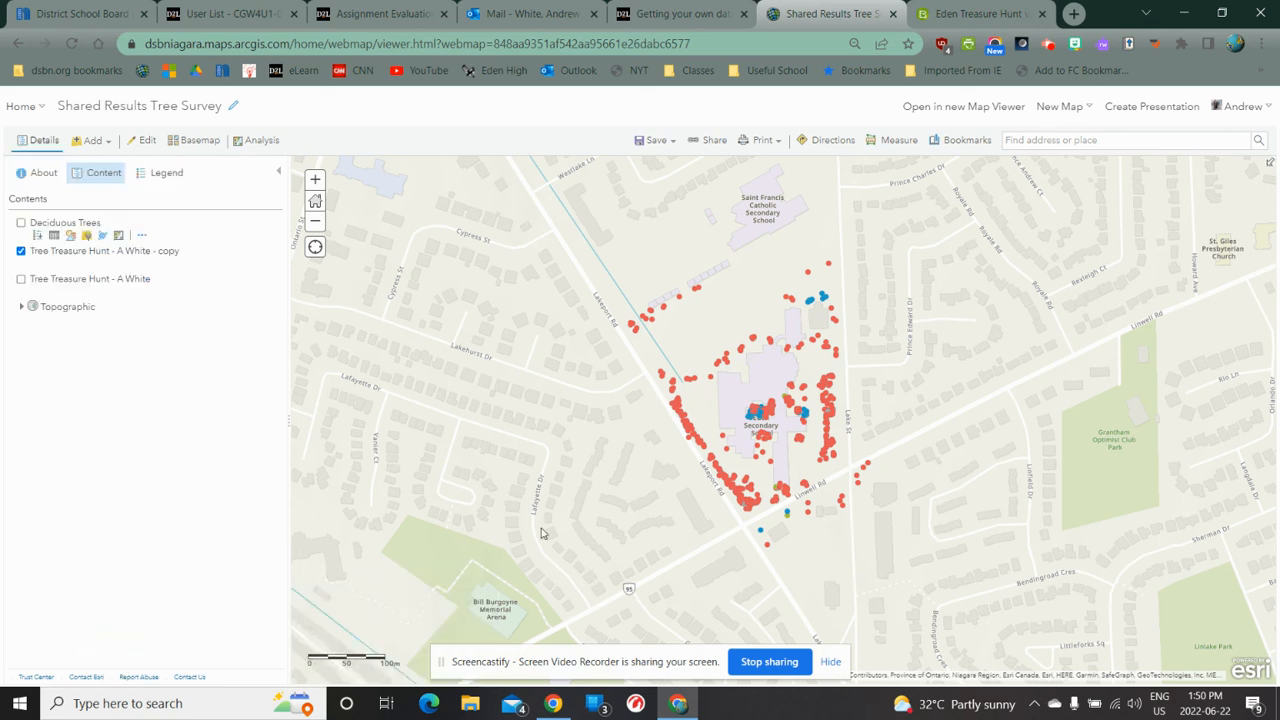
- Rename the visible Tree Treasure Hunt copy as "Types of Trees"
mouse_move(255, 272)
click(142, 265)
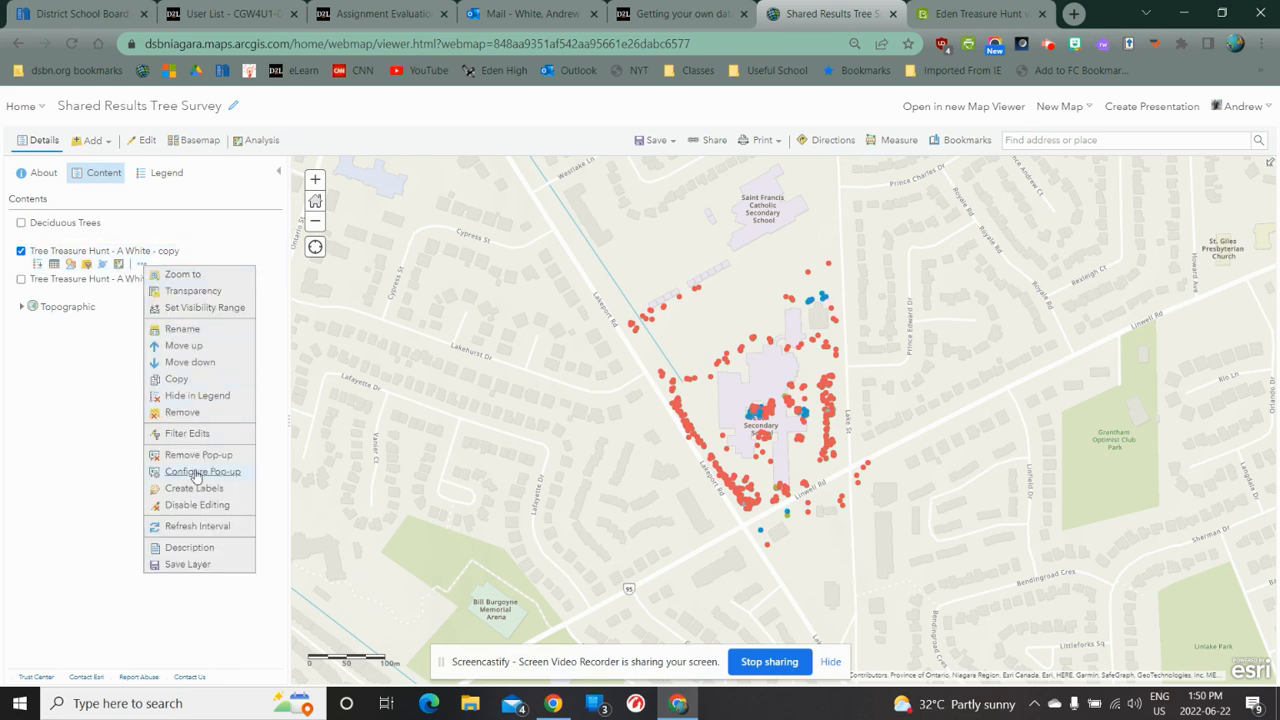
click(183, 329)
drag(744, 379, 388, 415)
text(Types of Trees)
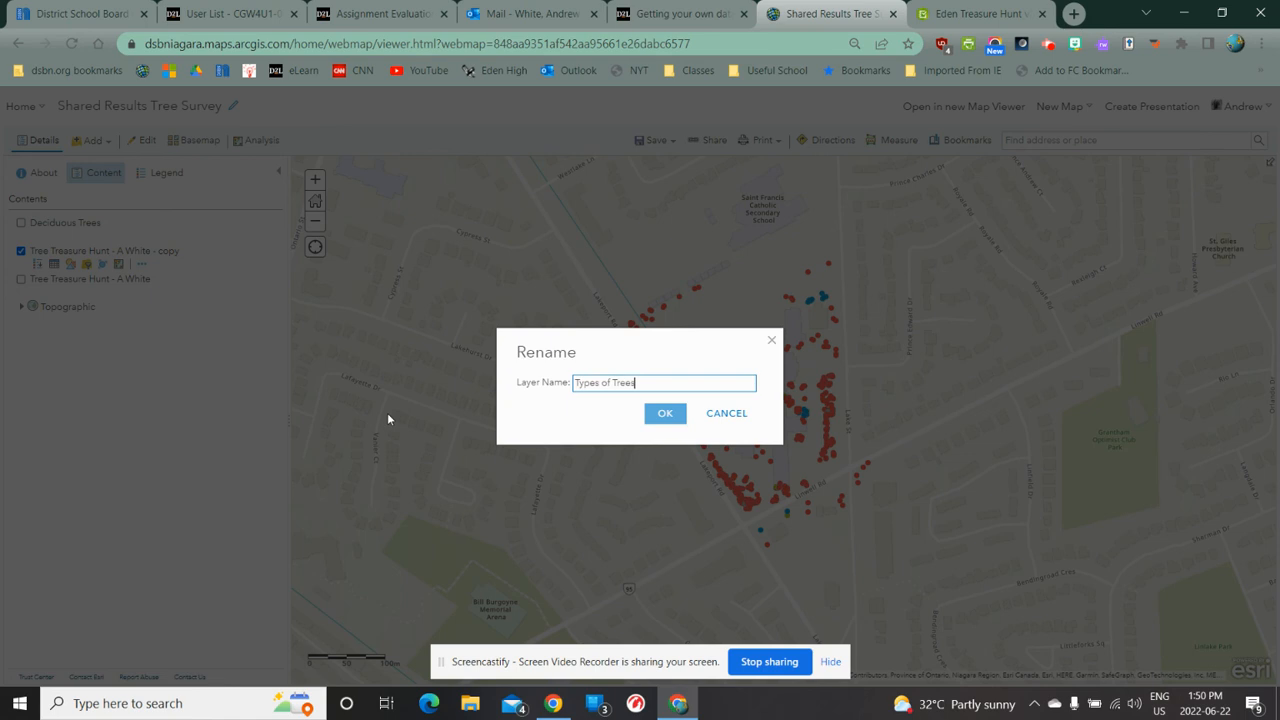
click(665, 413)
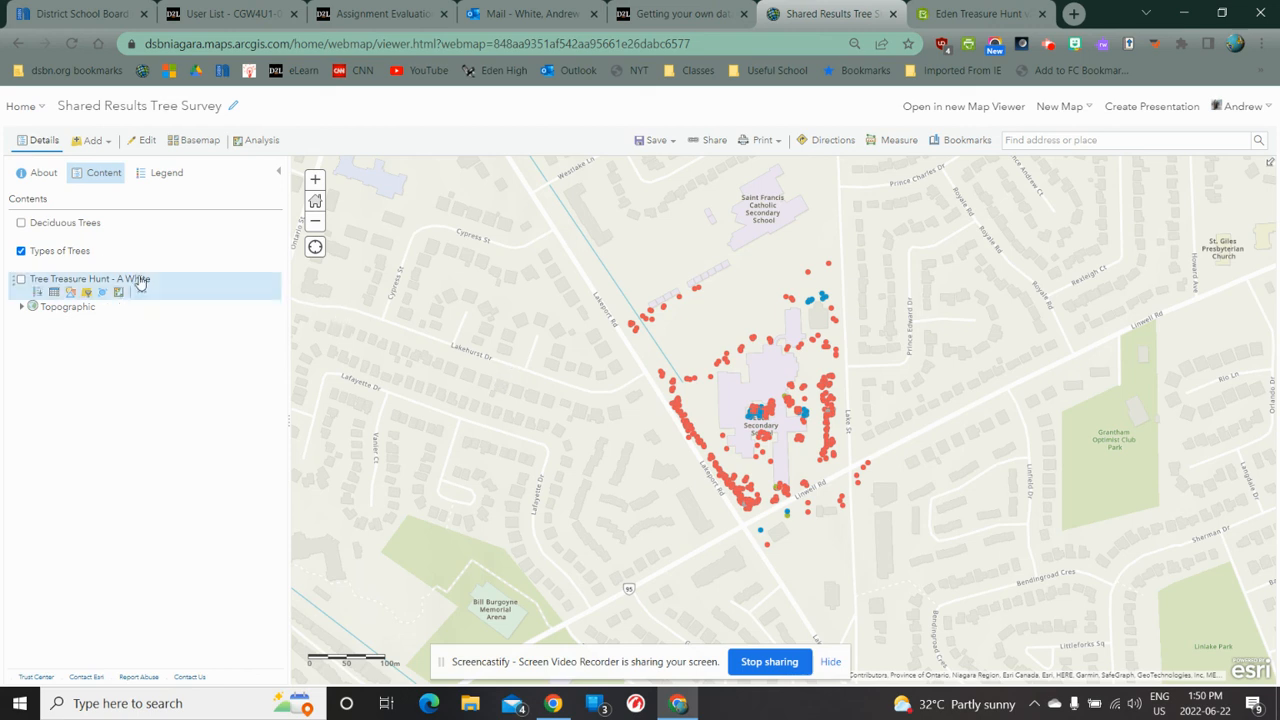
- Hide the Types of Trees layer and show the original Tree Treasure Hunt layer
click(21, 252)
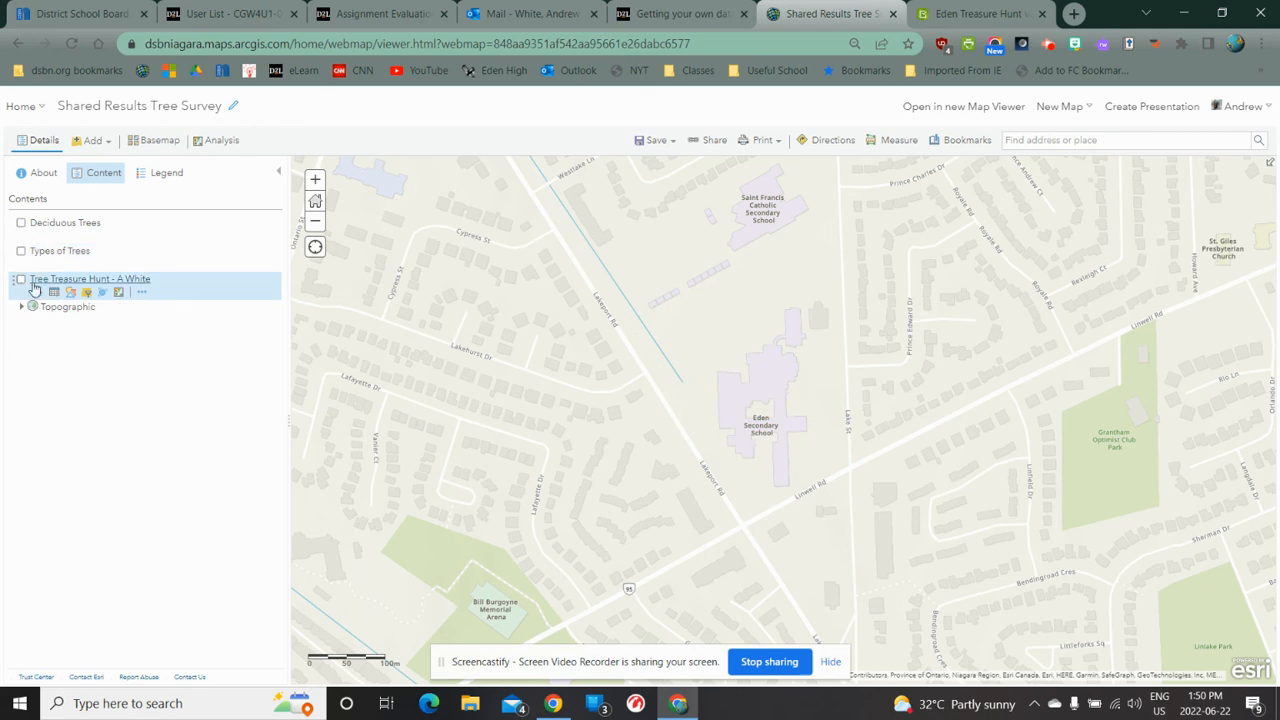
click(21, 280)
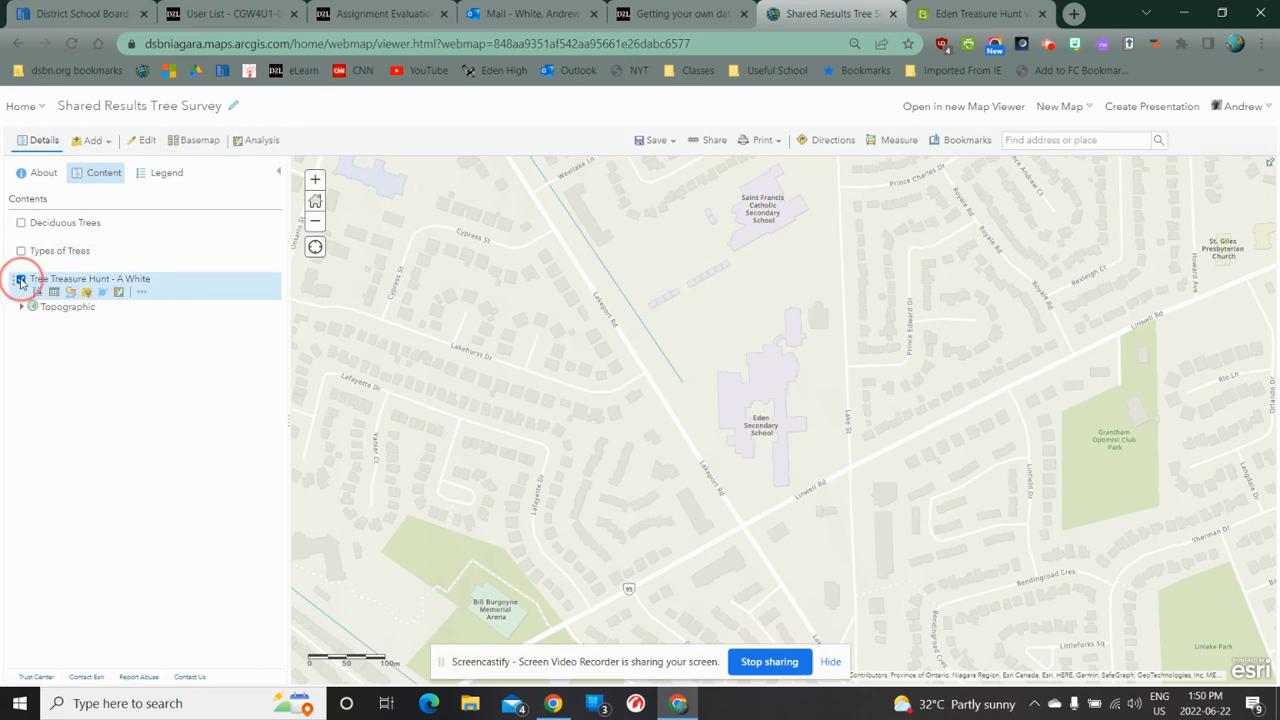
click(72, 294)
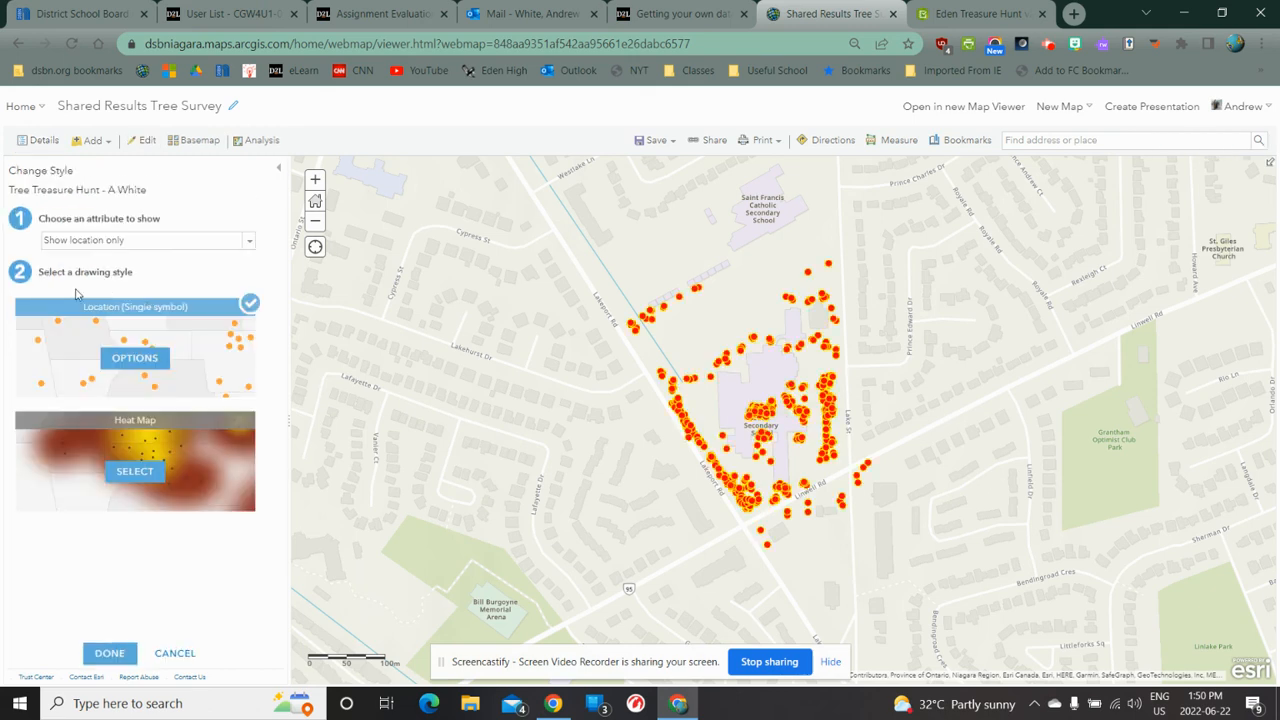
click(249, 244)
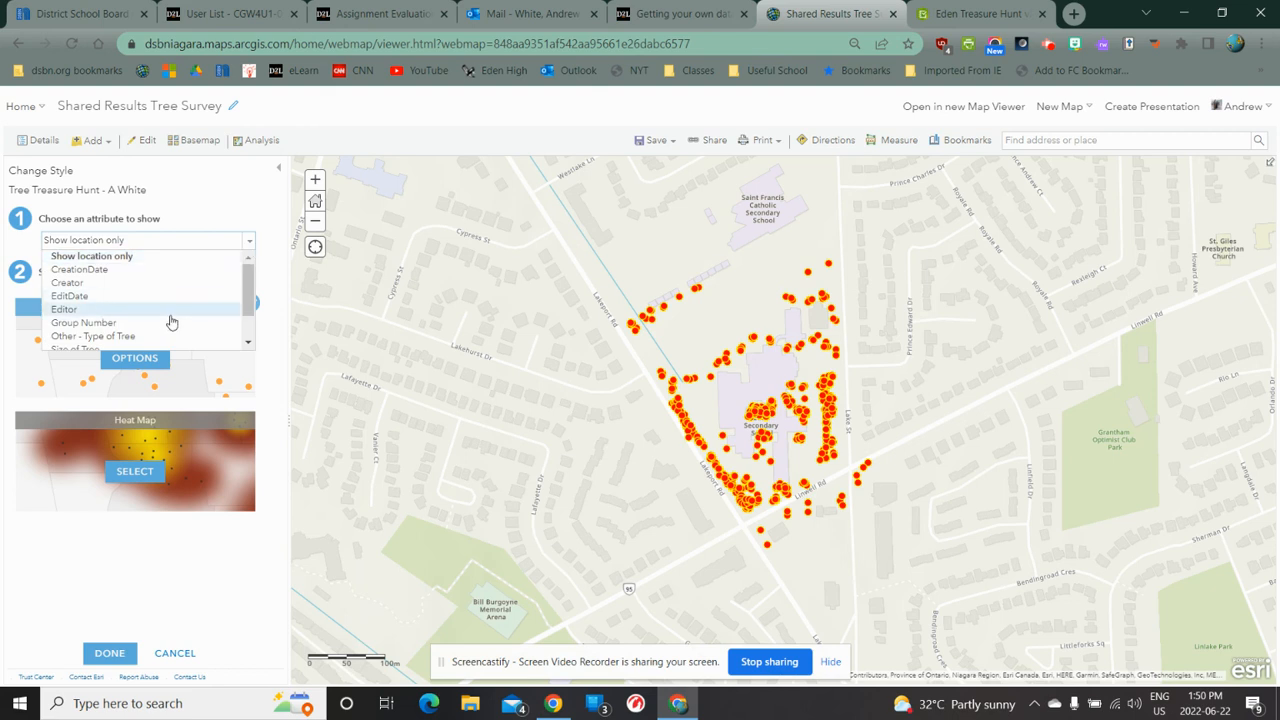
scroll(150, 320, down, 2)
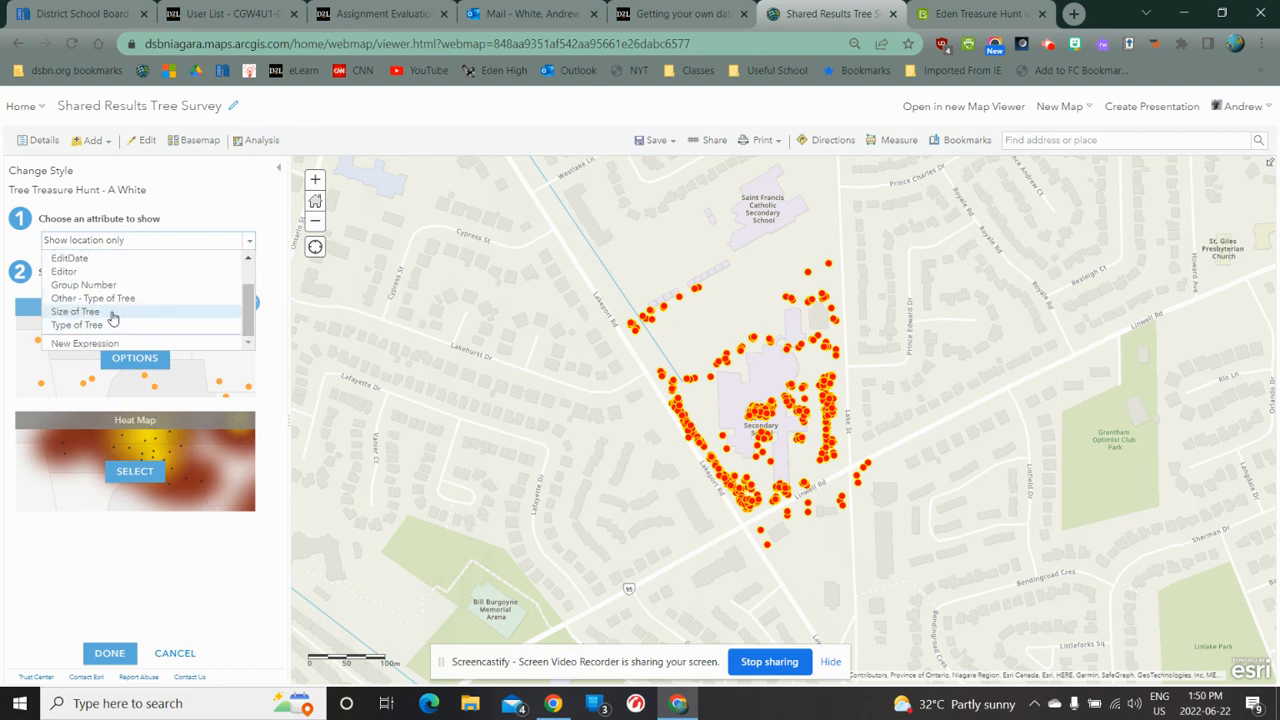
click(112, 313)
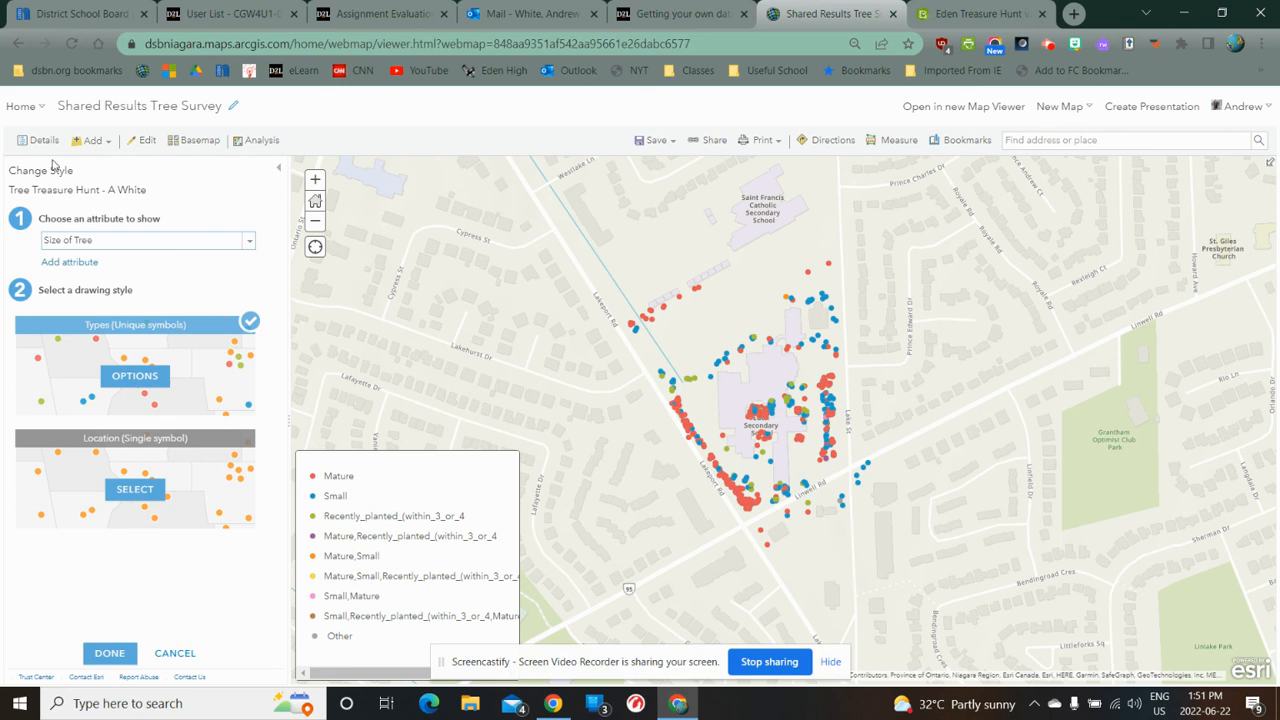
click(175, 654)
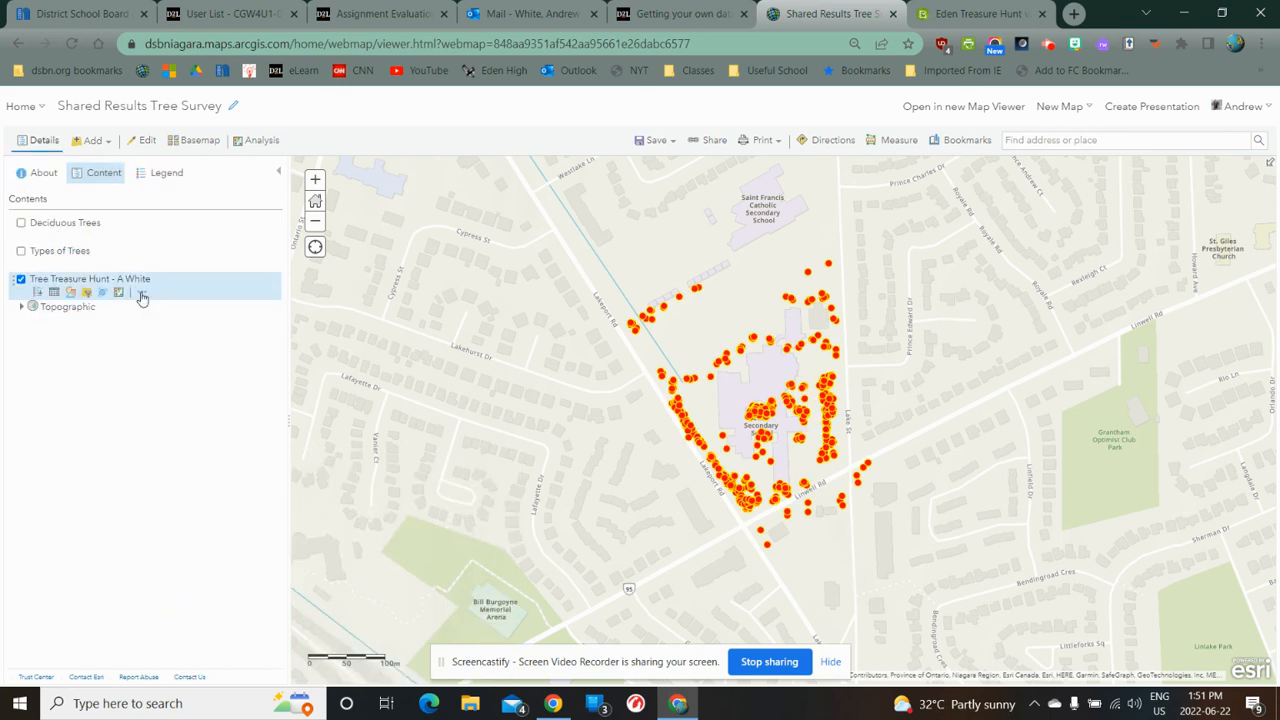
- Make two more copies of the original Tree Treasure Hunt layer
click(142, 292)
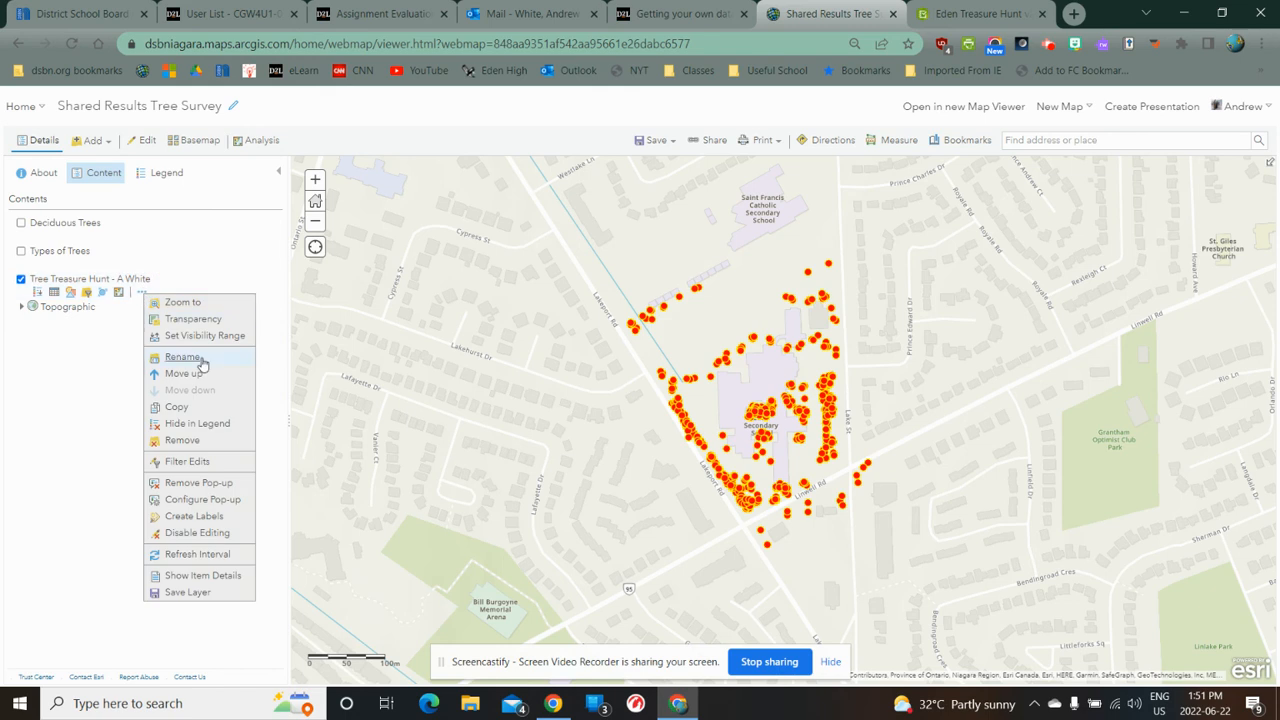
click(177, 407)
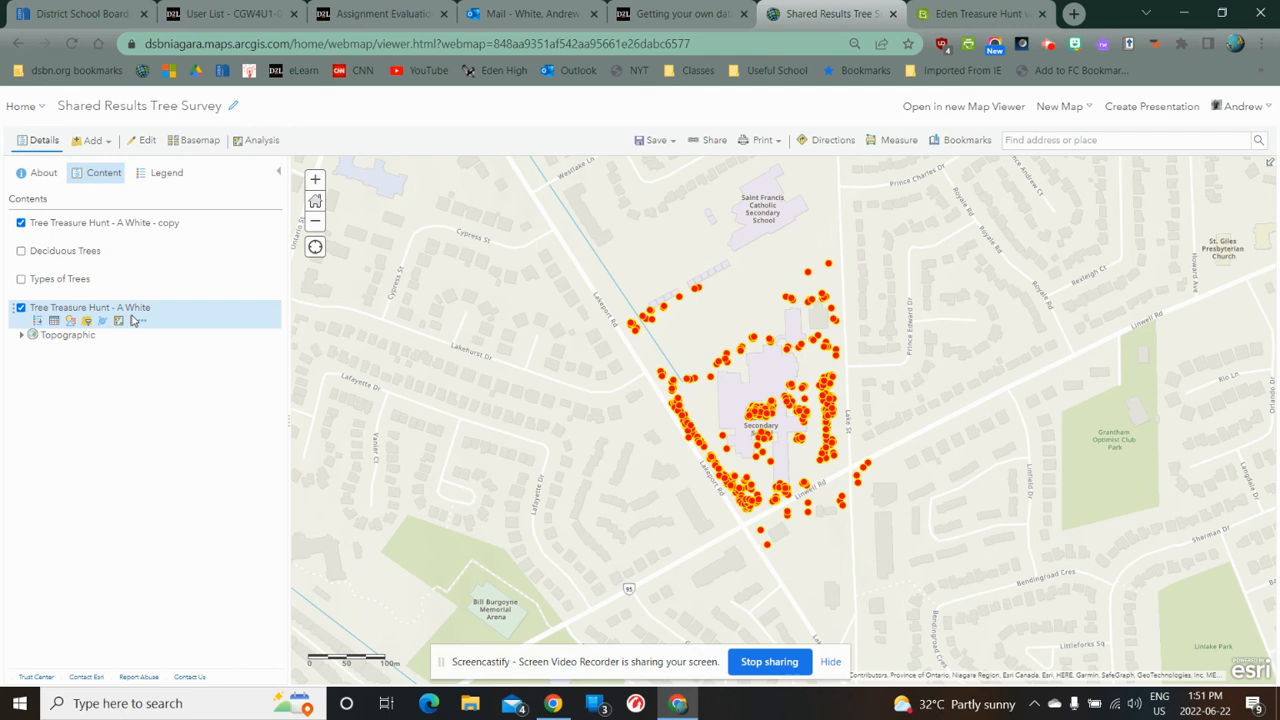
click(142, 321)
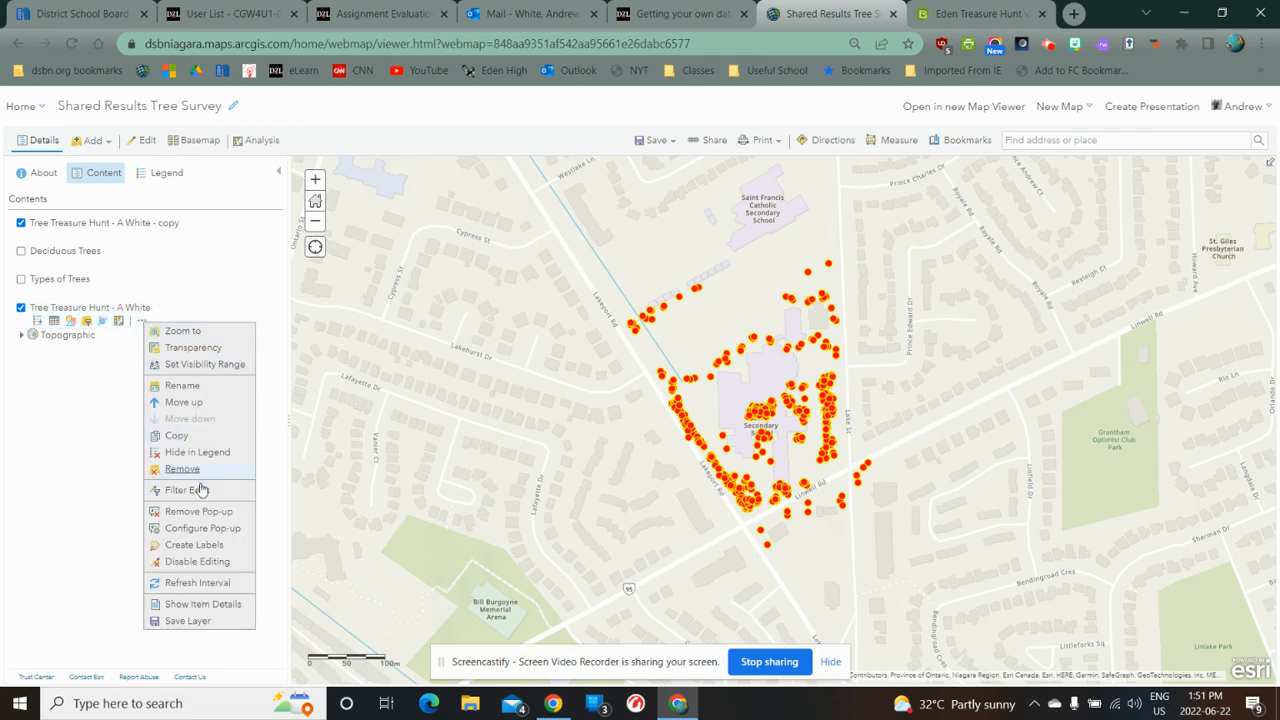
click(178, 437)
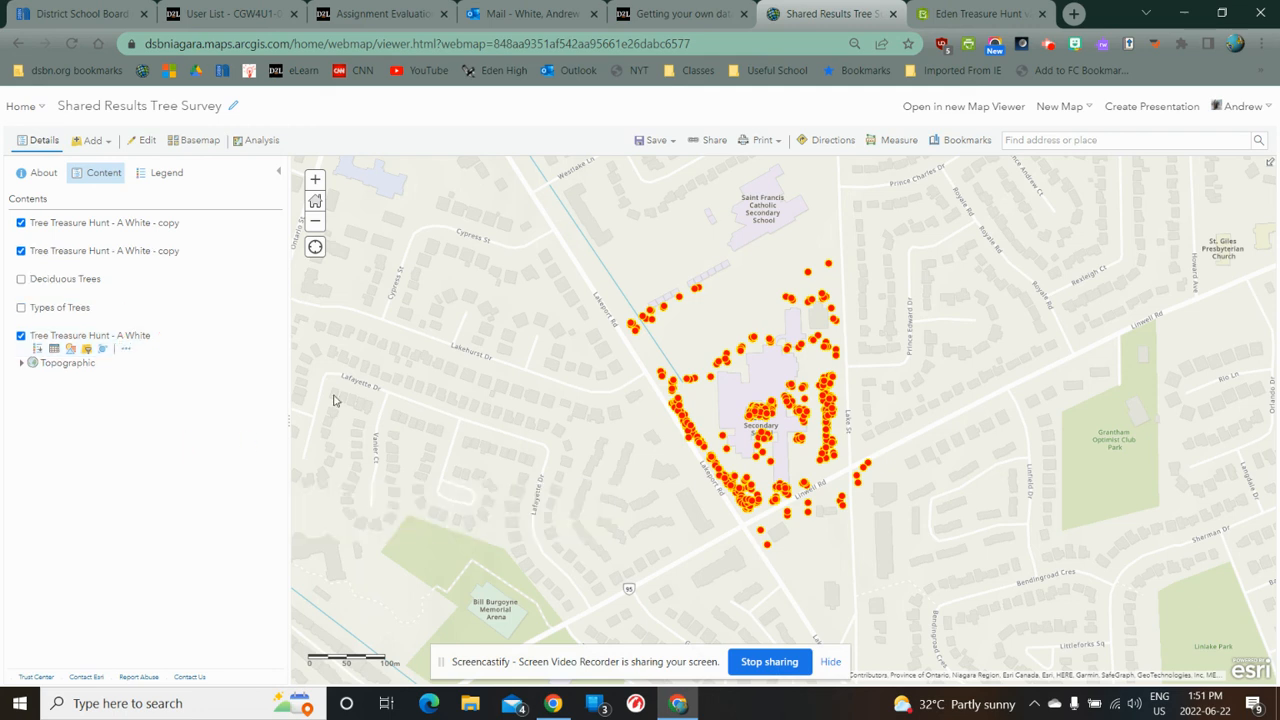
- Hide the original Tree Treasure Hunt layer and its second copy, and rename the first listed copy as "Mature Trees"
click(21, 336)
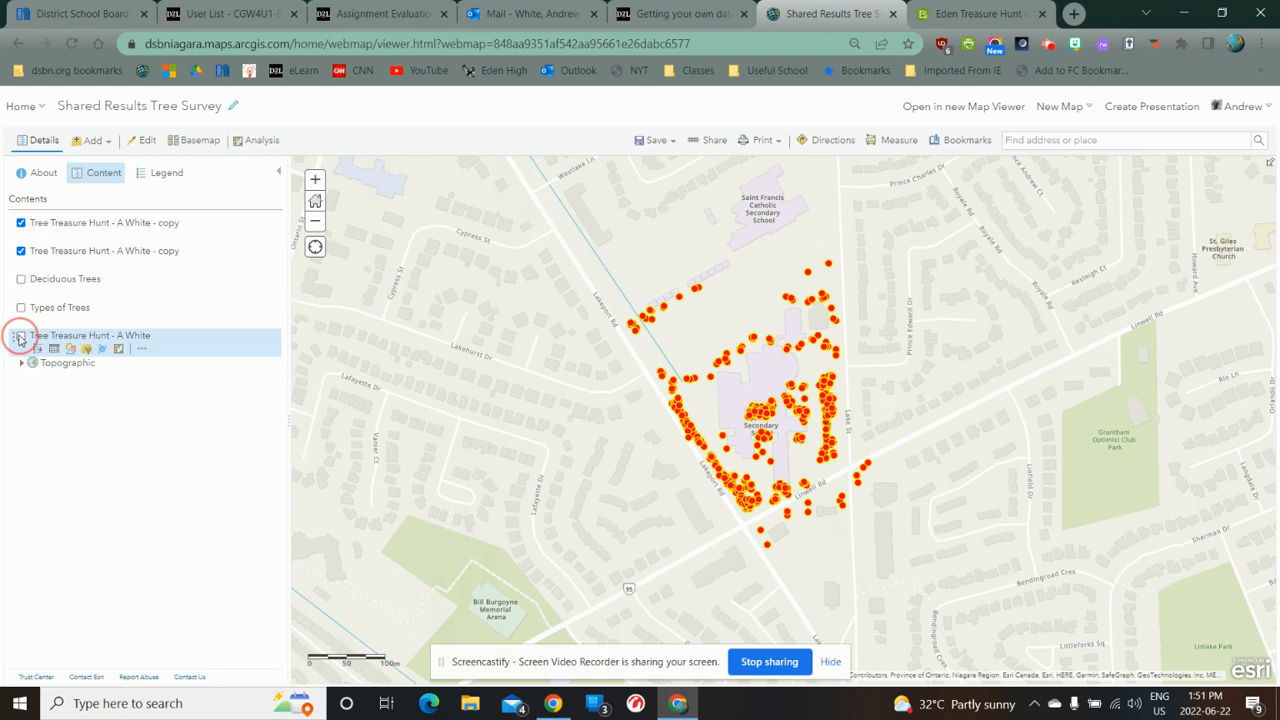
click(21, 252)
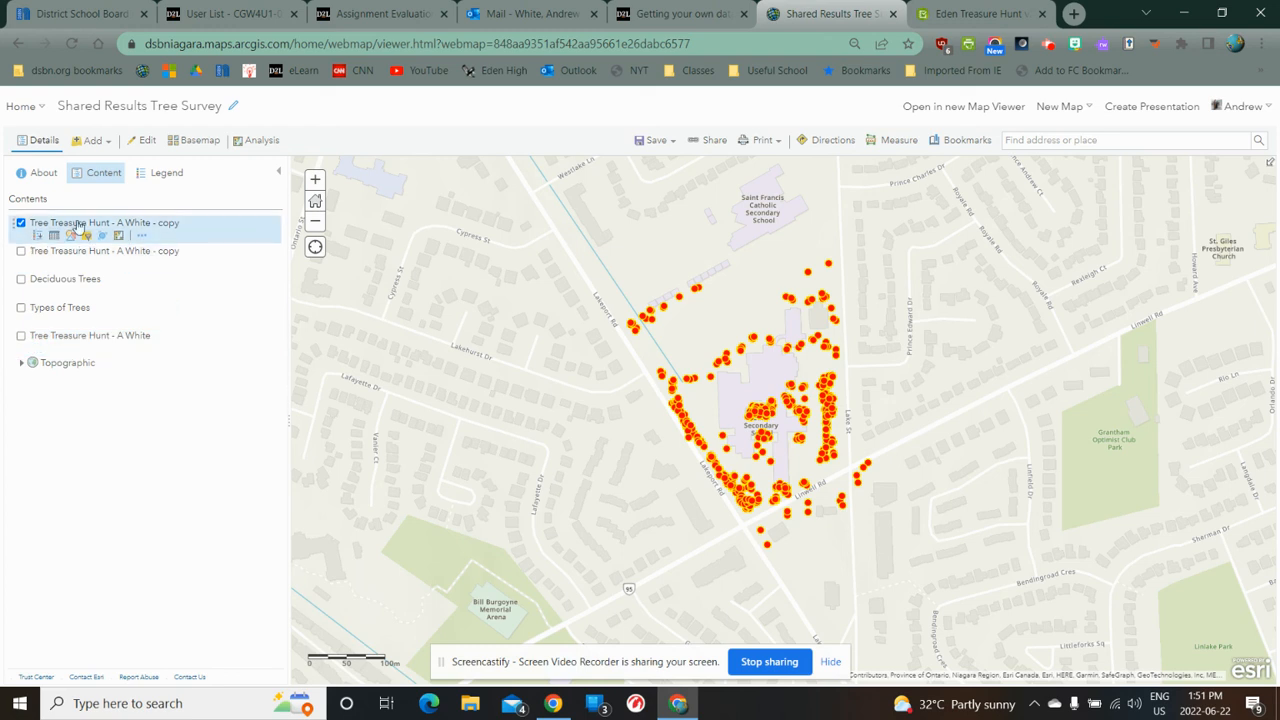
click(142, 235)
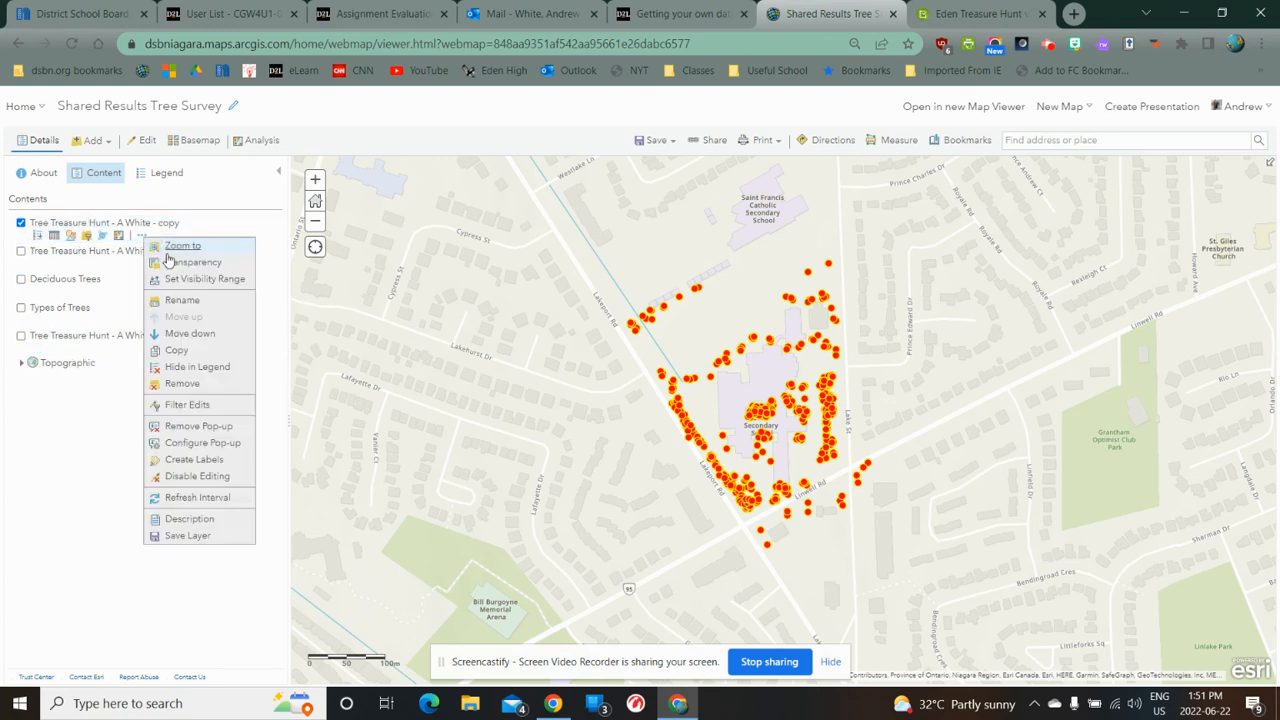
click(183, 301)
drag(734, 383, 465, 390)
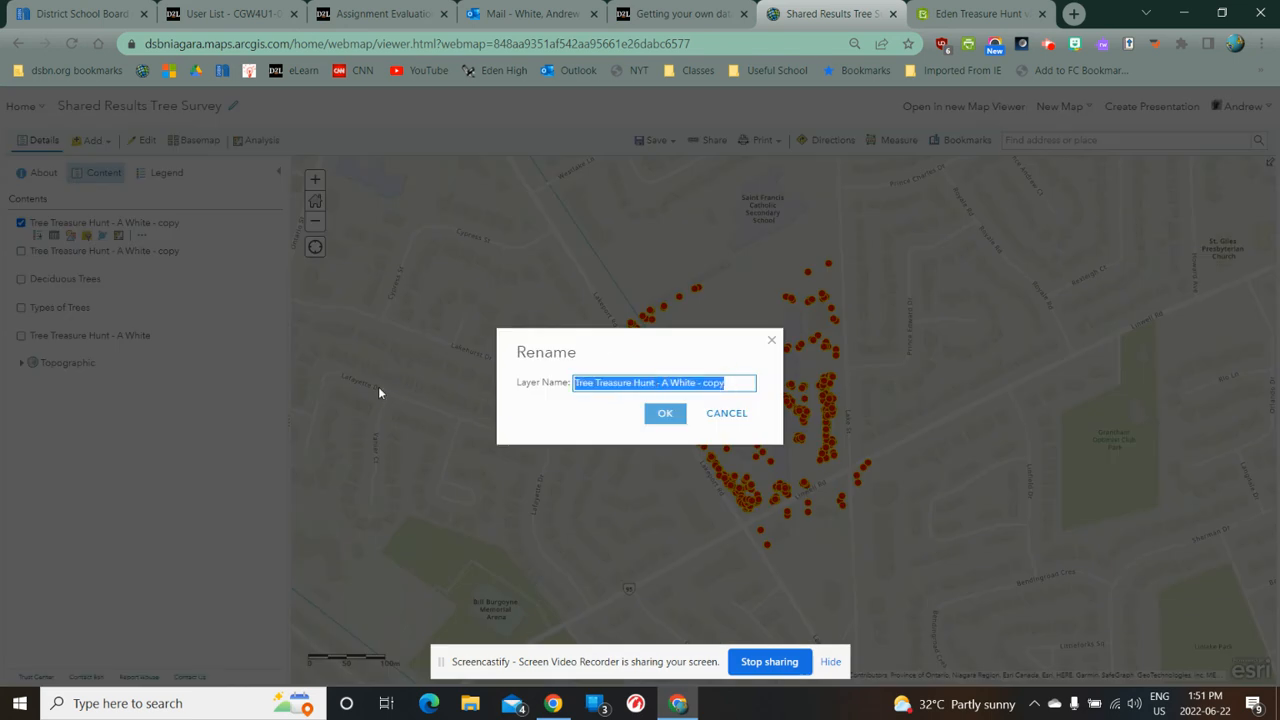
text(Mature Tr)
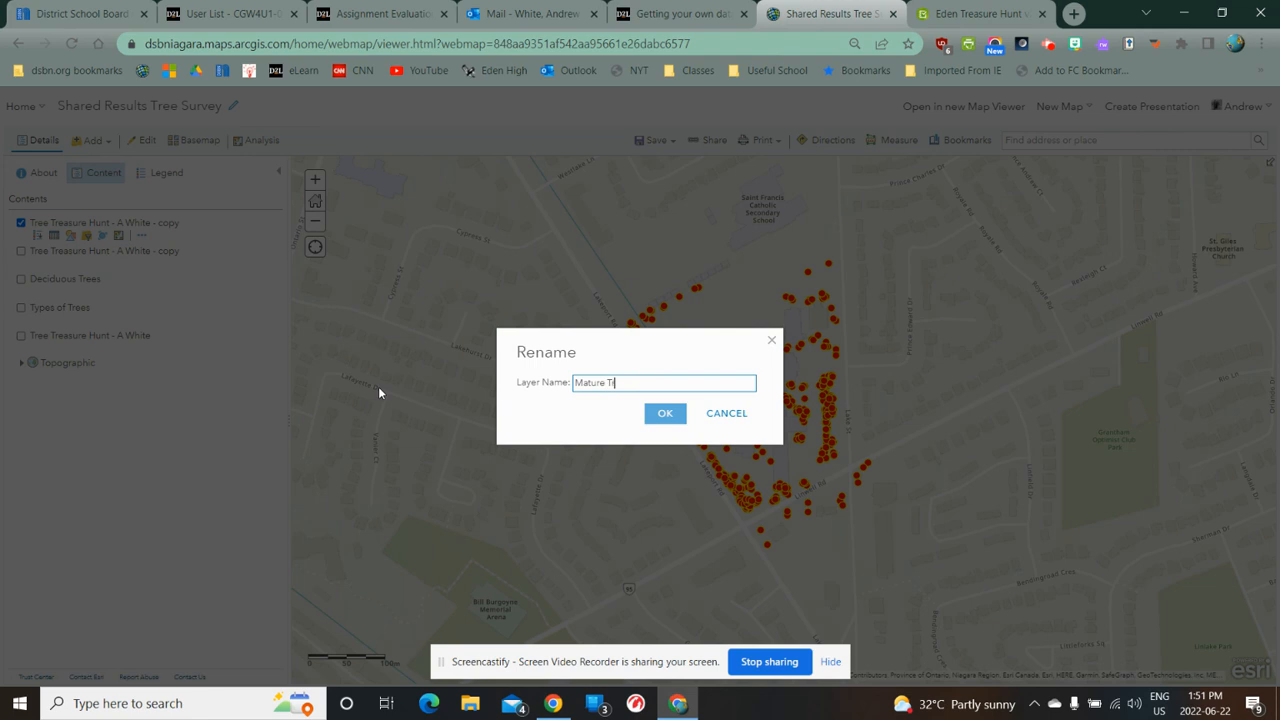
click(664, 413)
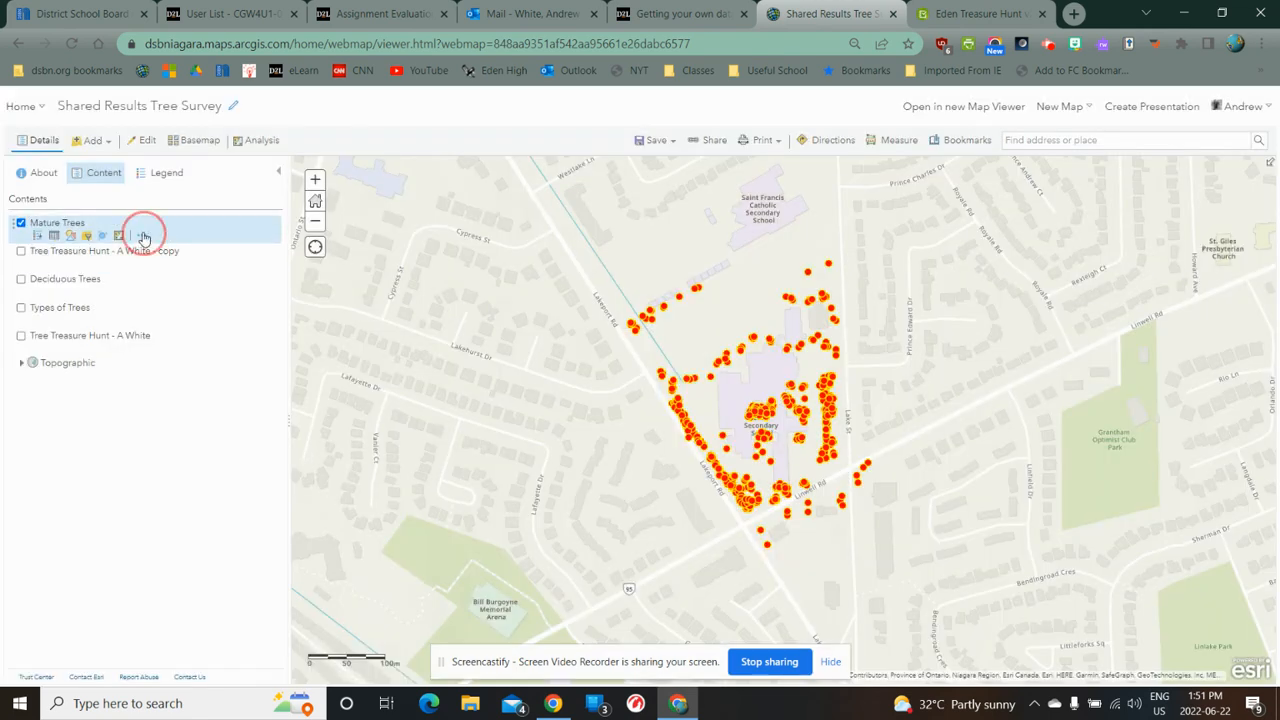
- Filter the Mature Trees layer to features whose Size of Tree is "mature"
click(140, 235)
mouse_move(178, 284)
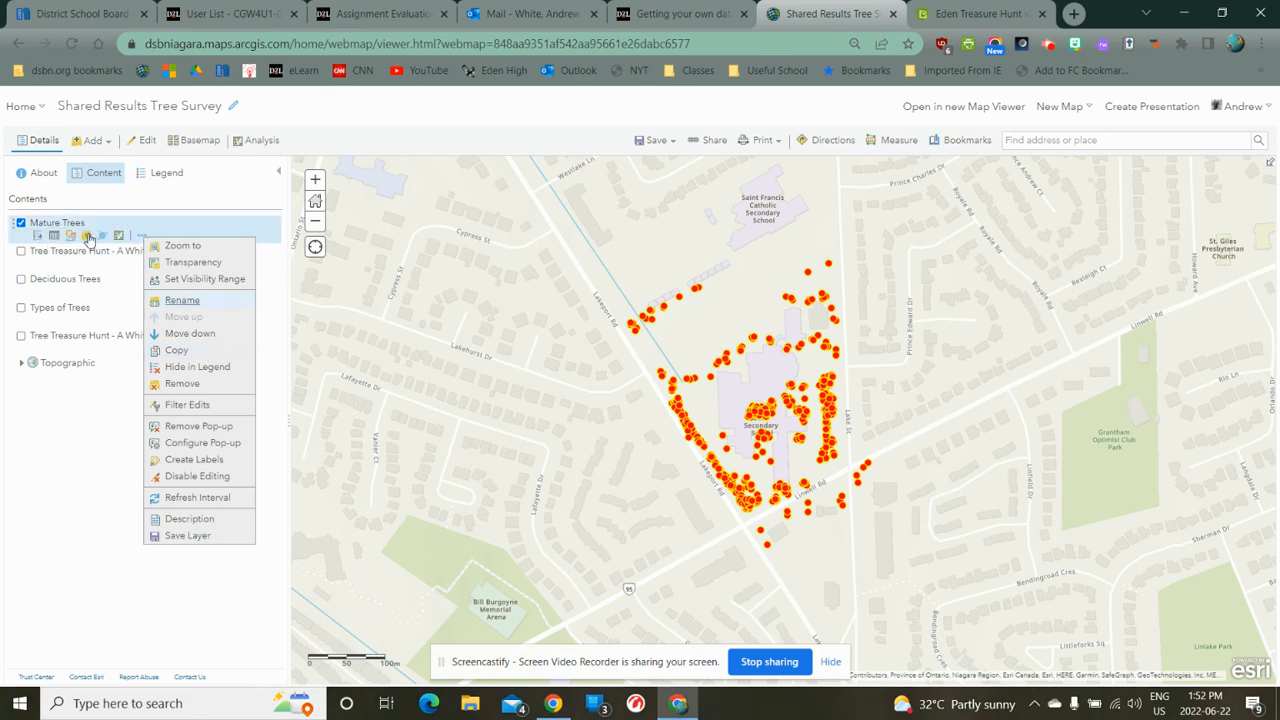
click(87, 236)
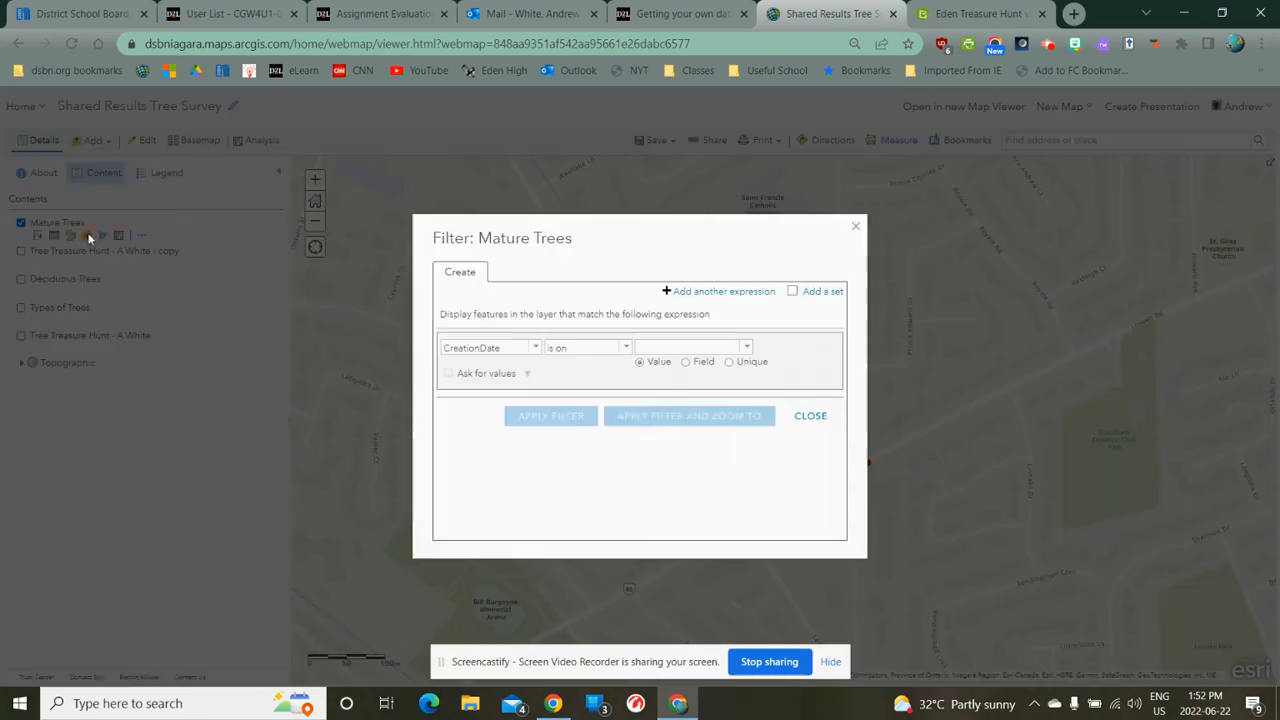
click(535, 348)
scroll(520, 410, down, 2)
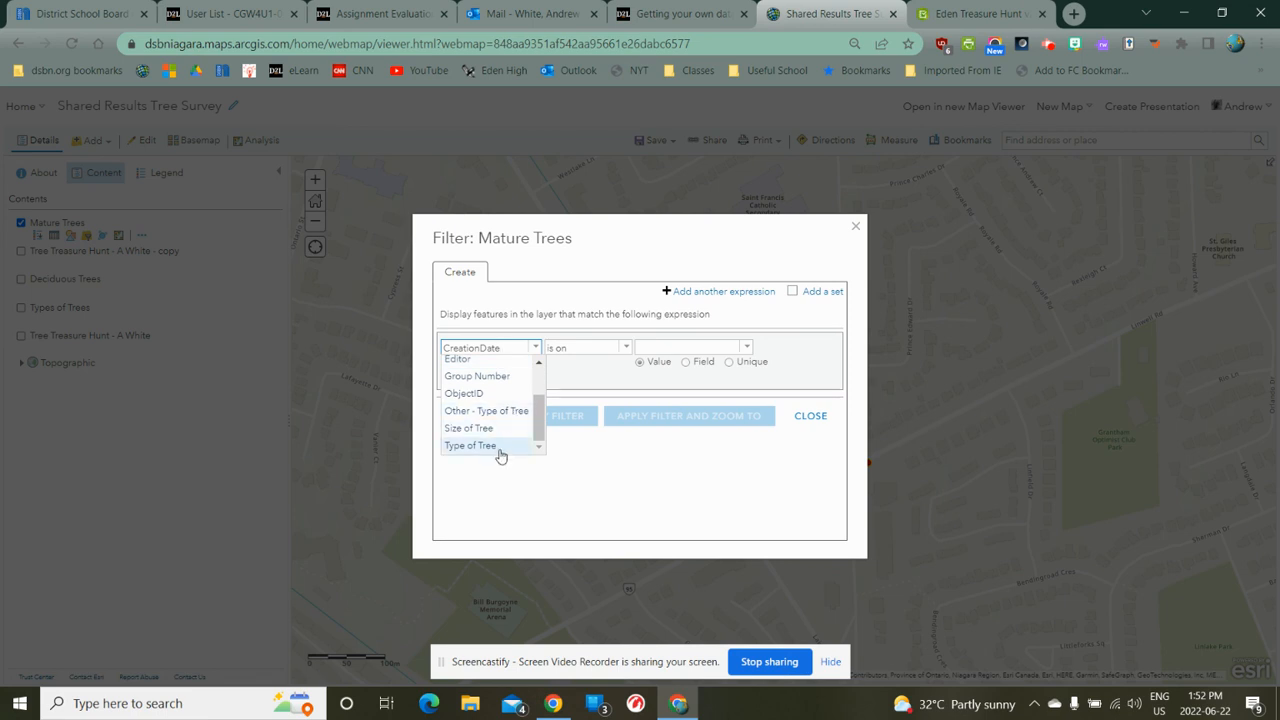
click(495, 428)
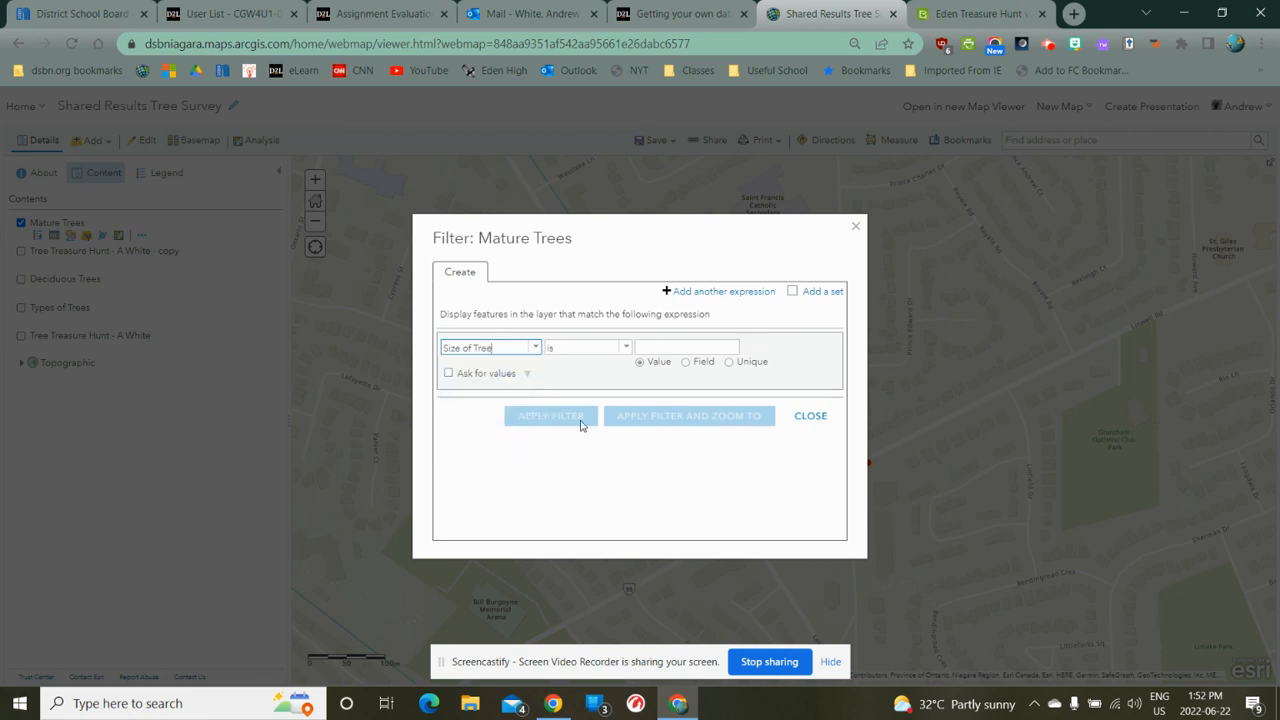
click(707, 345)
text(mature)
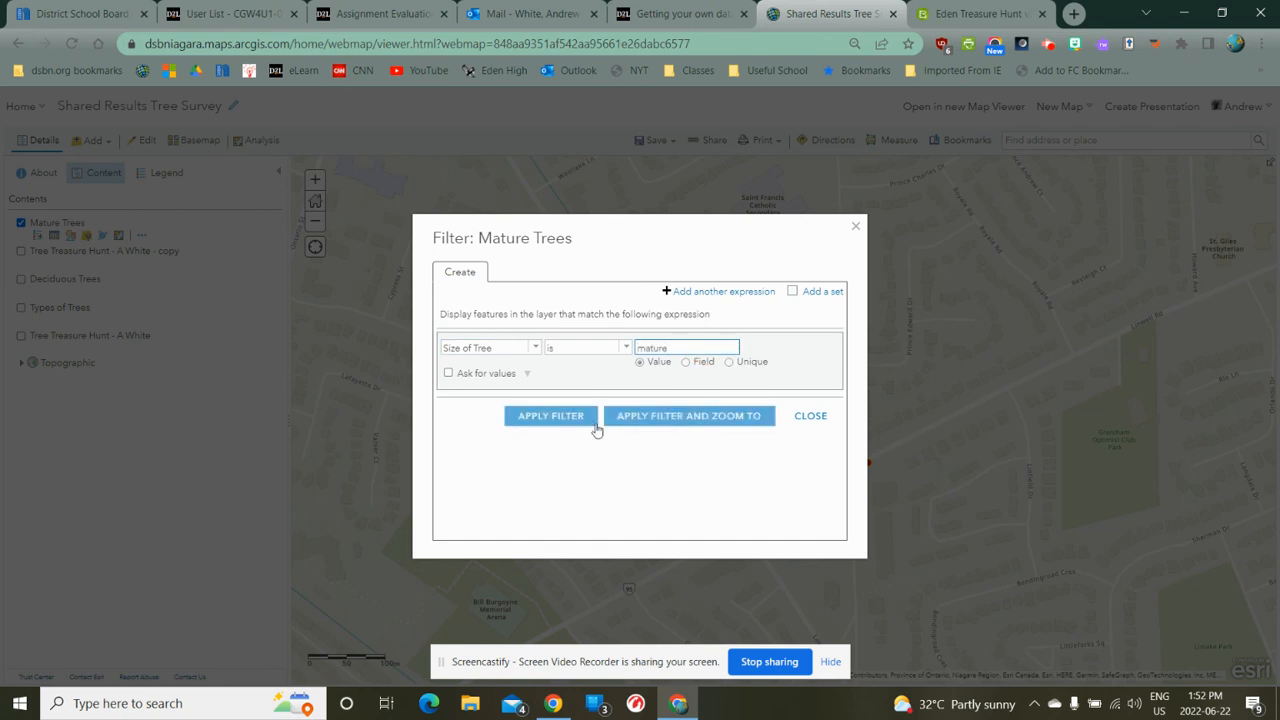
click(555, 416)
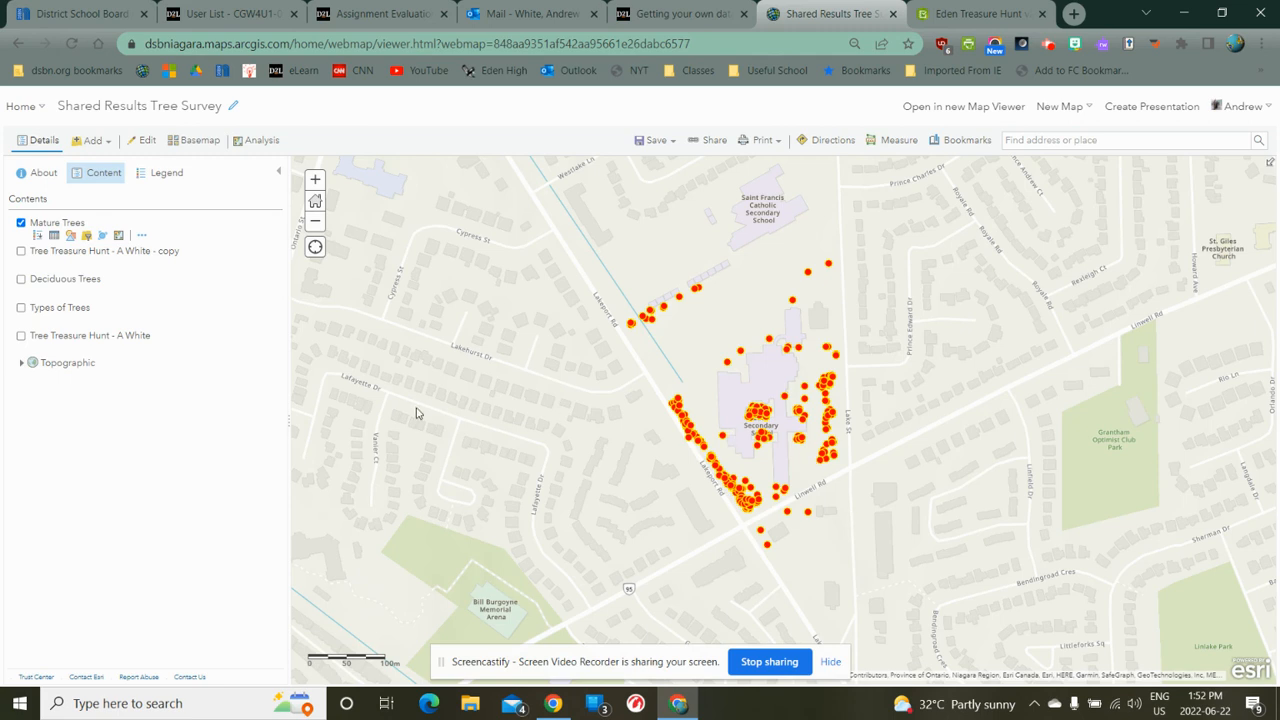
- Style the Mature Trees layer with a black pin symbol at 30 px, keeping the single-symbol location style
click(71, 237)
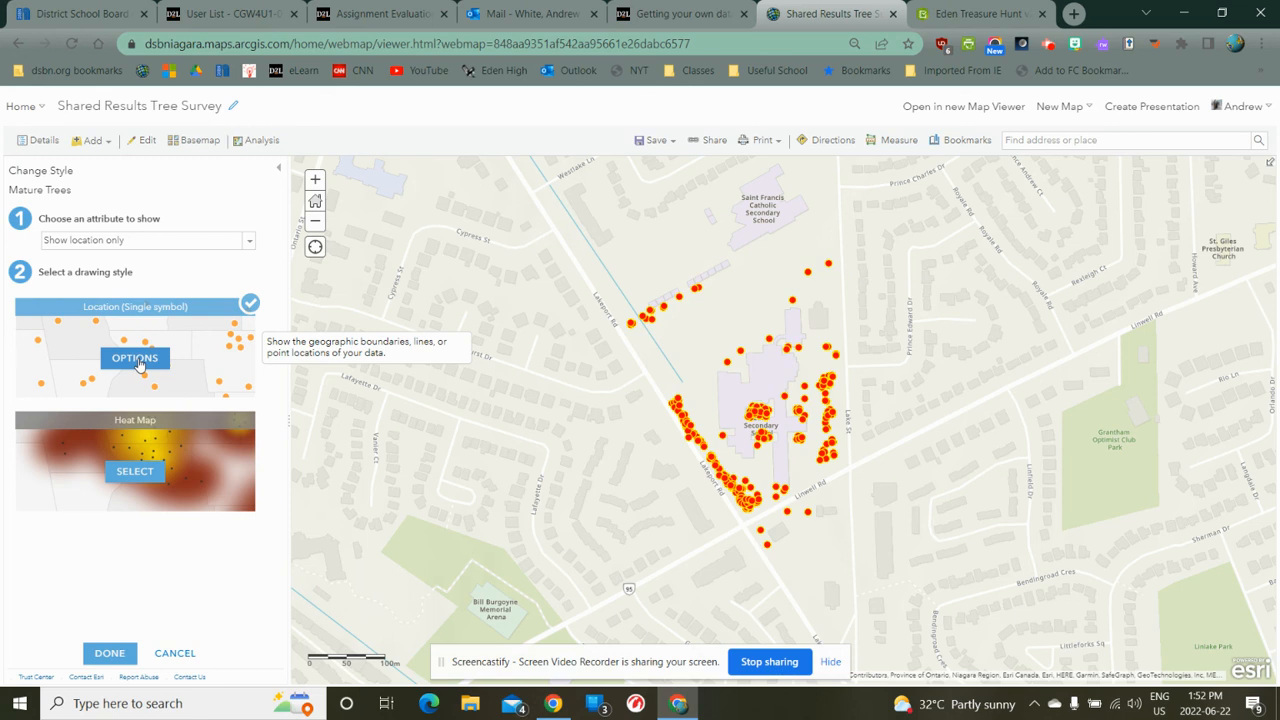
click(140, 368)
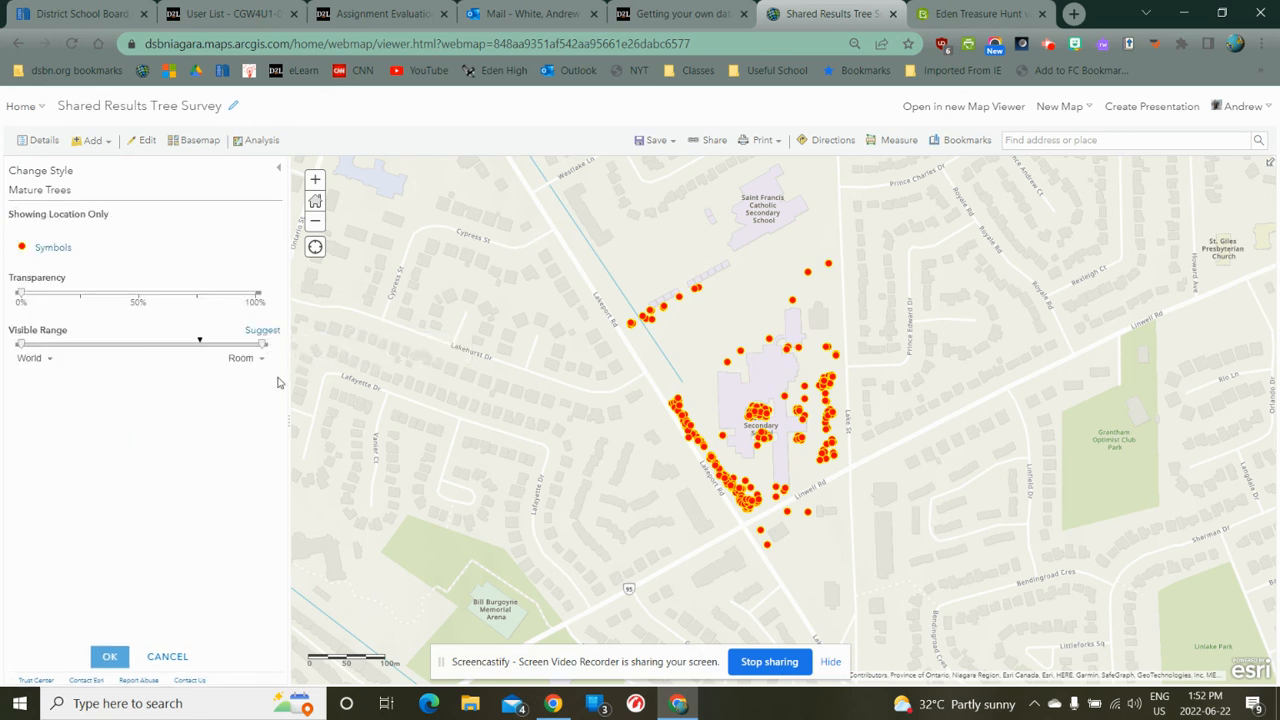
click(24, 248)
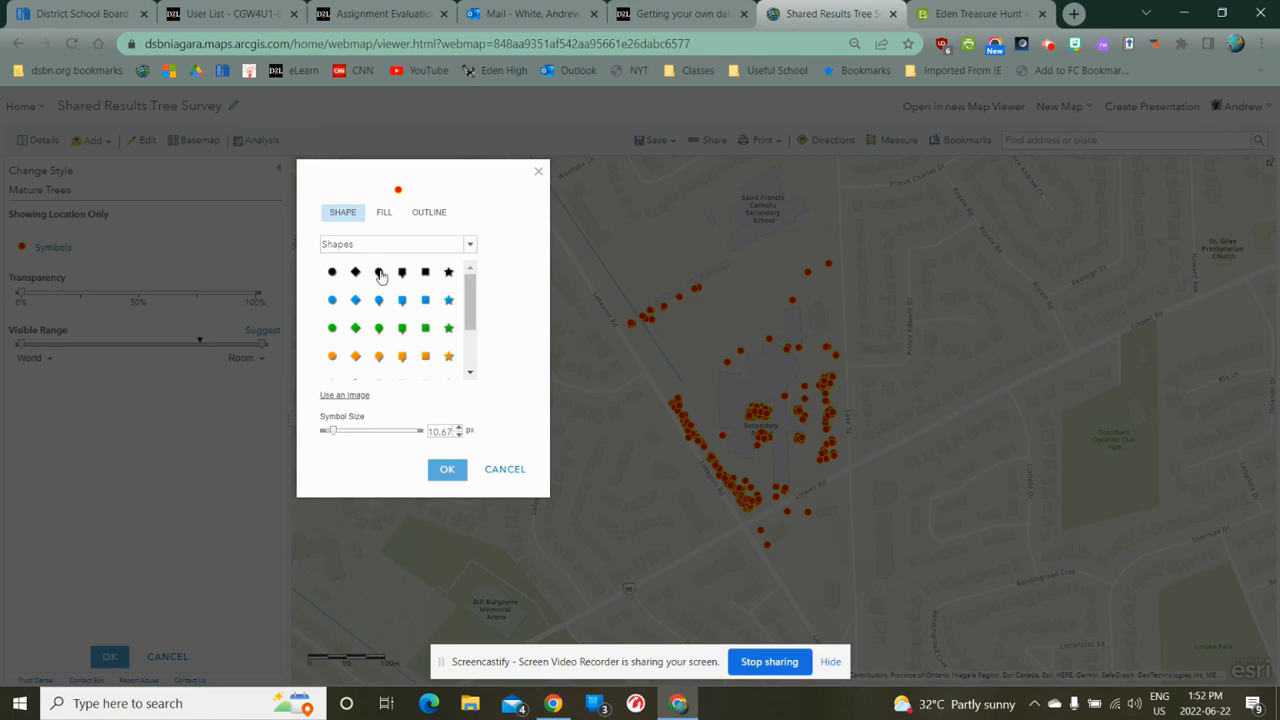
click(378, 277)
drag(334, 429, 349, 444)
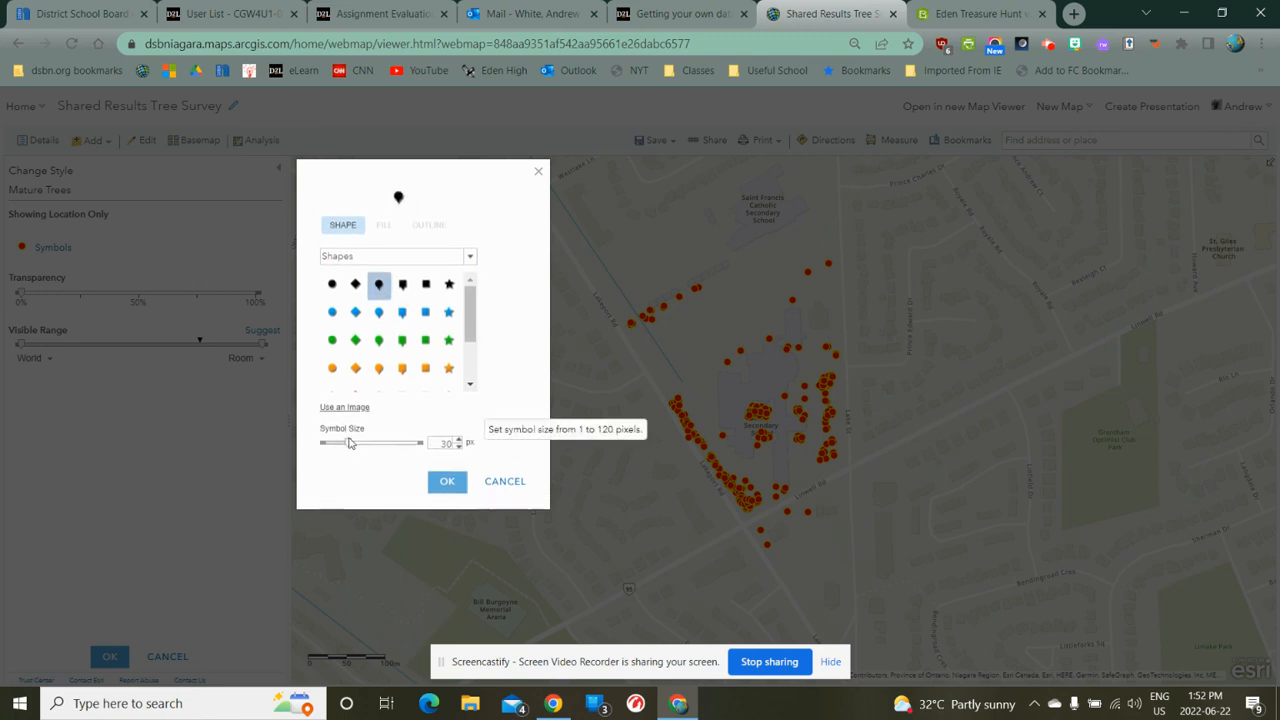
click(449, 487)
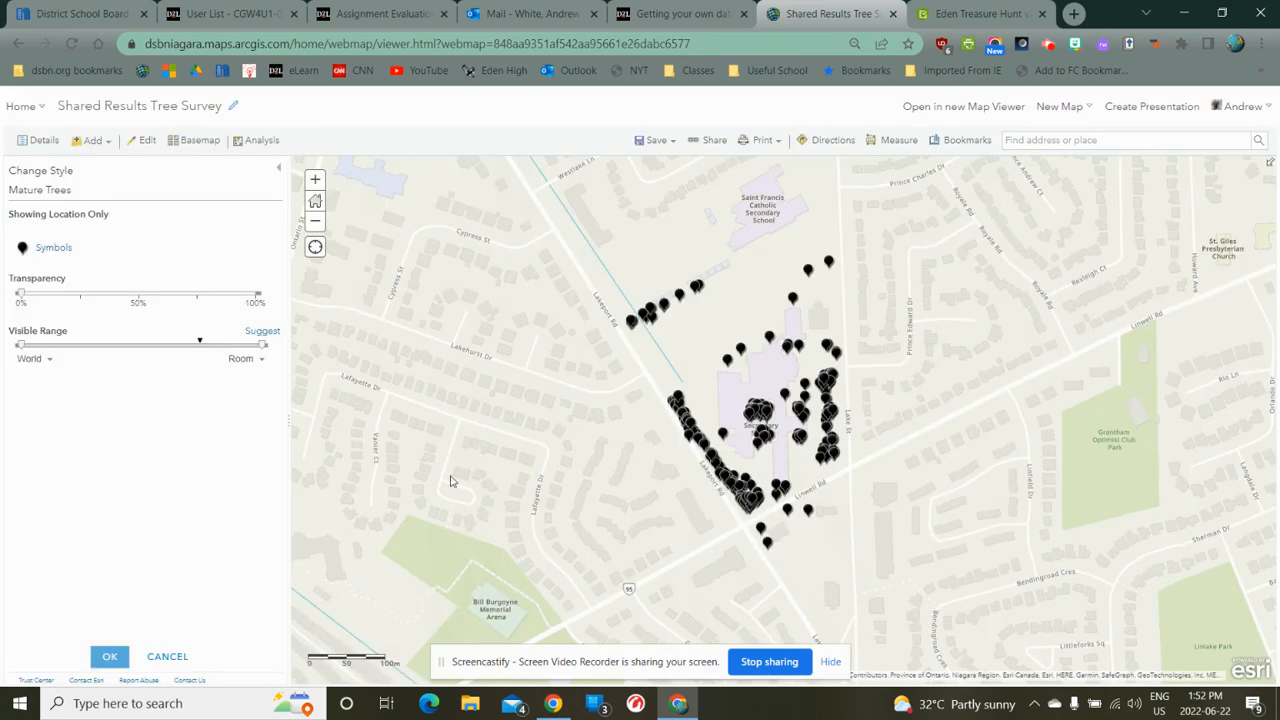
click(110, 656)
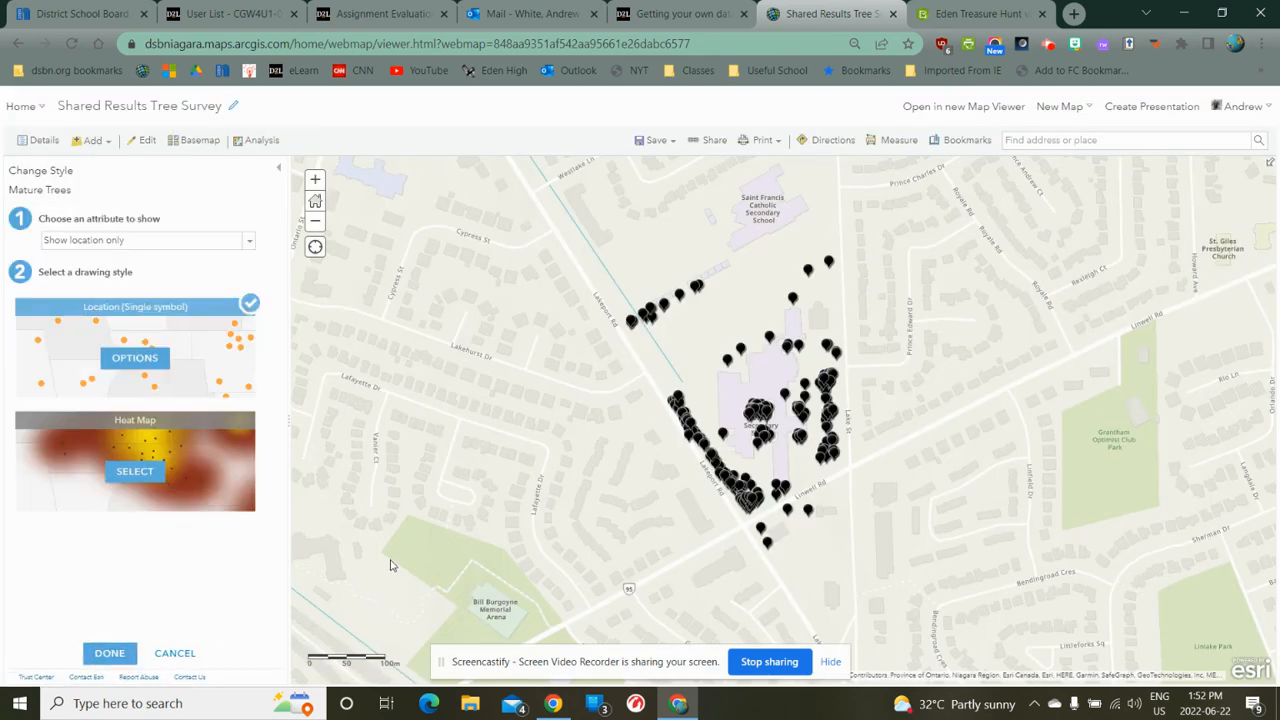
click(110, 653)
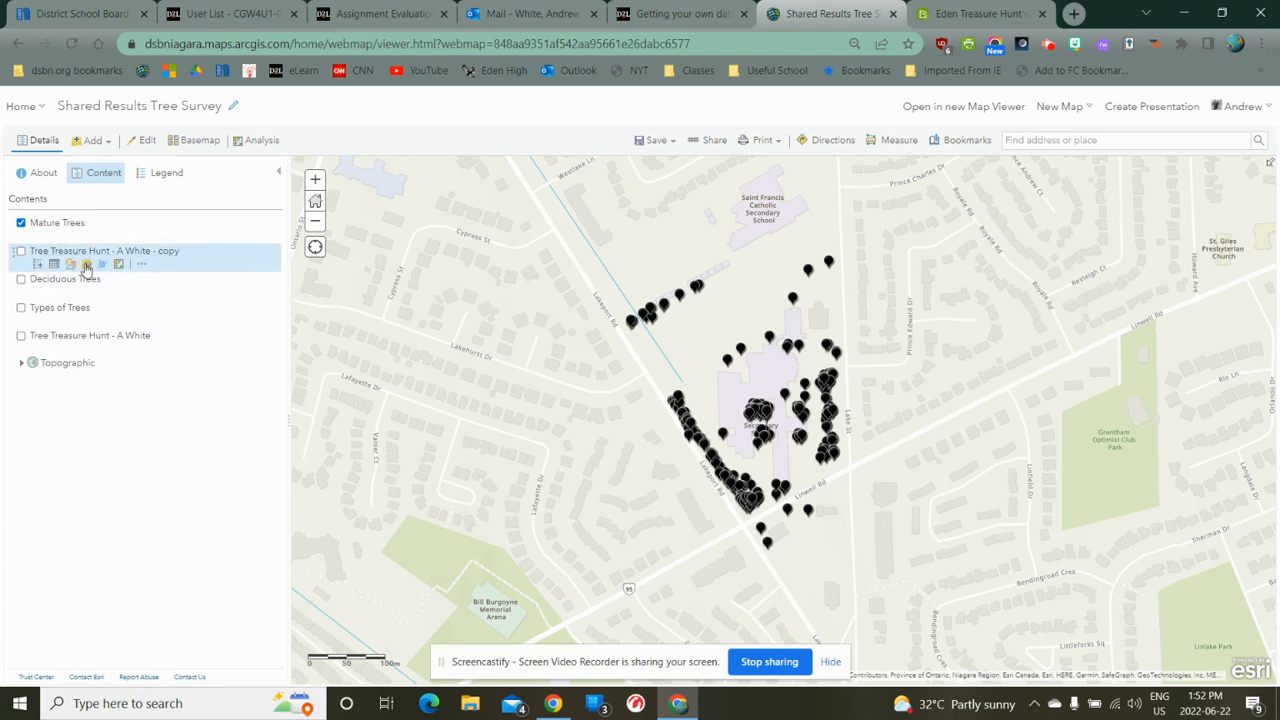
- Filter the remaining Tree Treasure Hunt copy to features whose Size of Tree is "small"
click(86, 264)
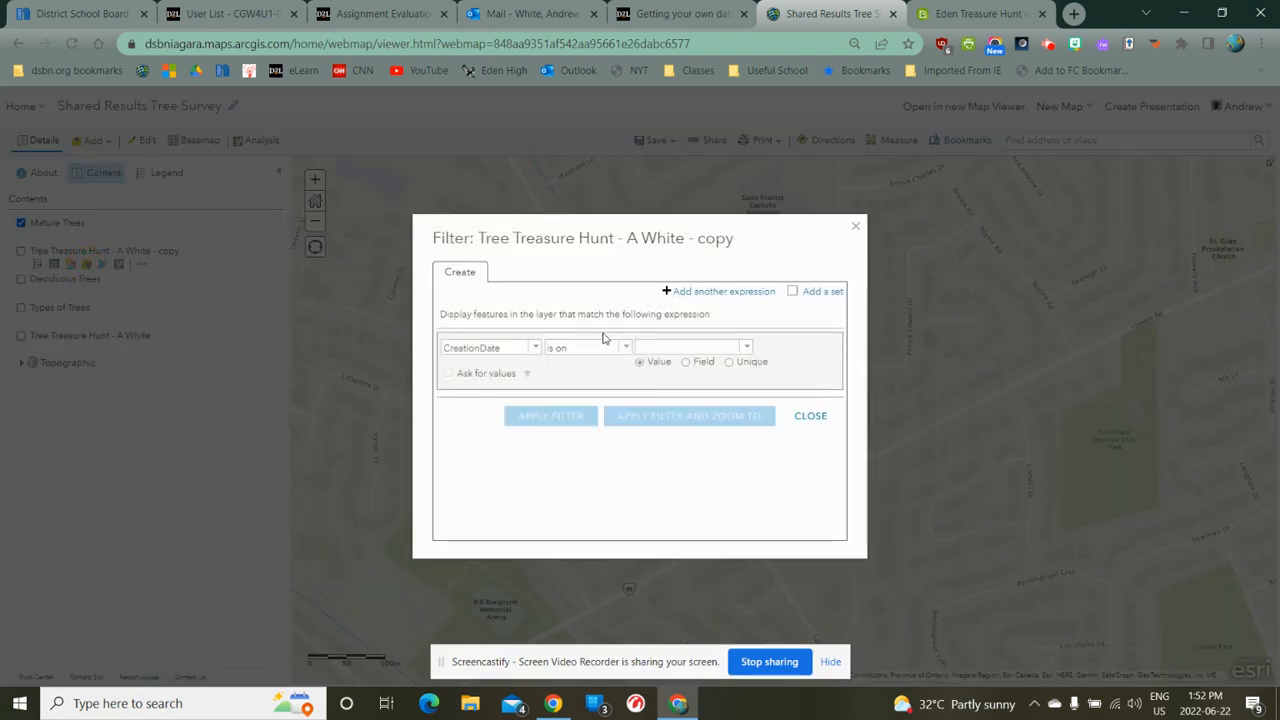
click(535, 348)
scroll(487, 435, down, 2)
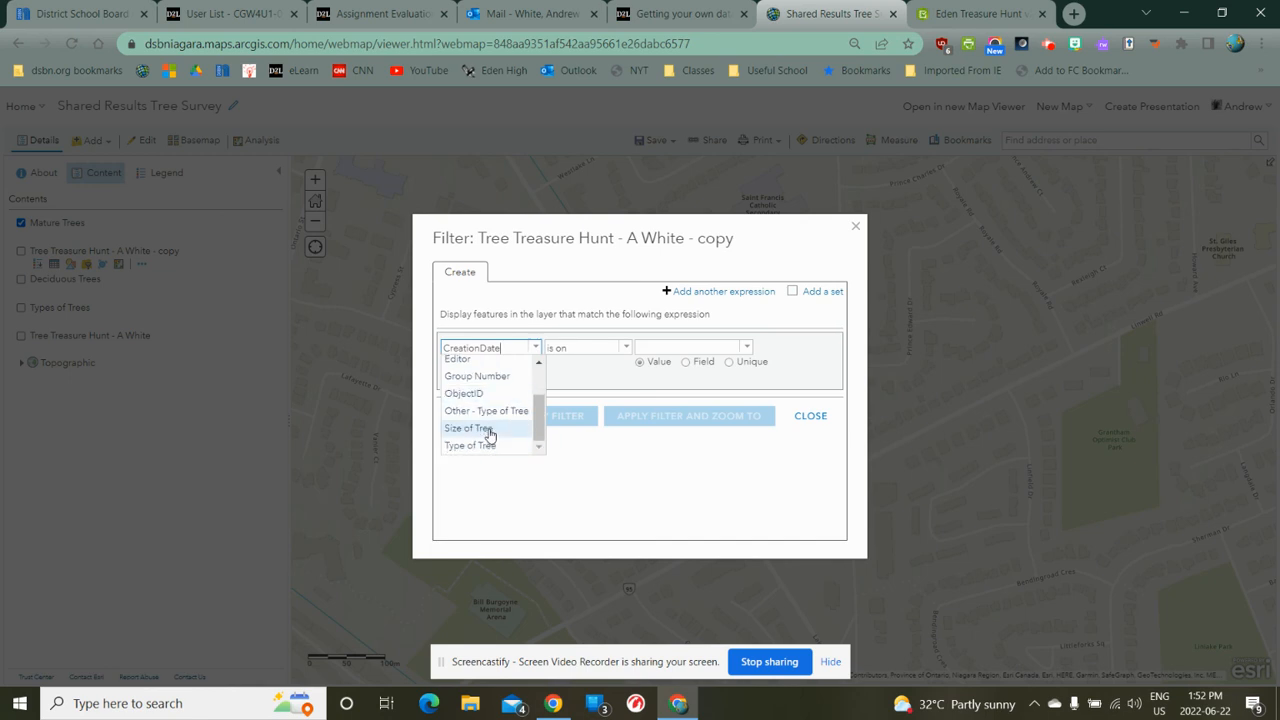
click(489, 429)
click(669, 345)
text(small)
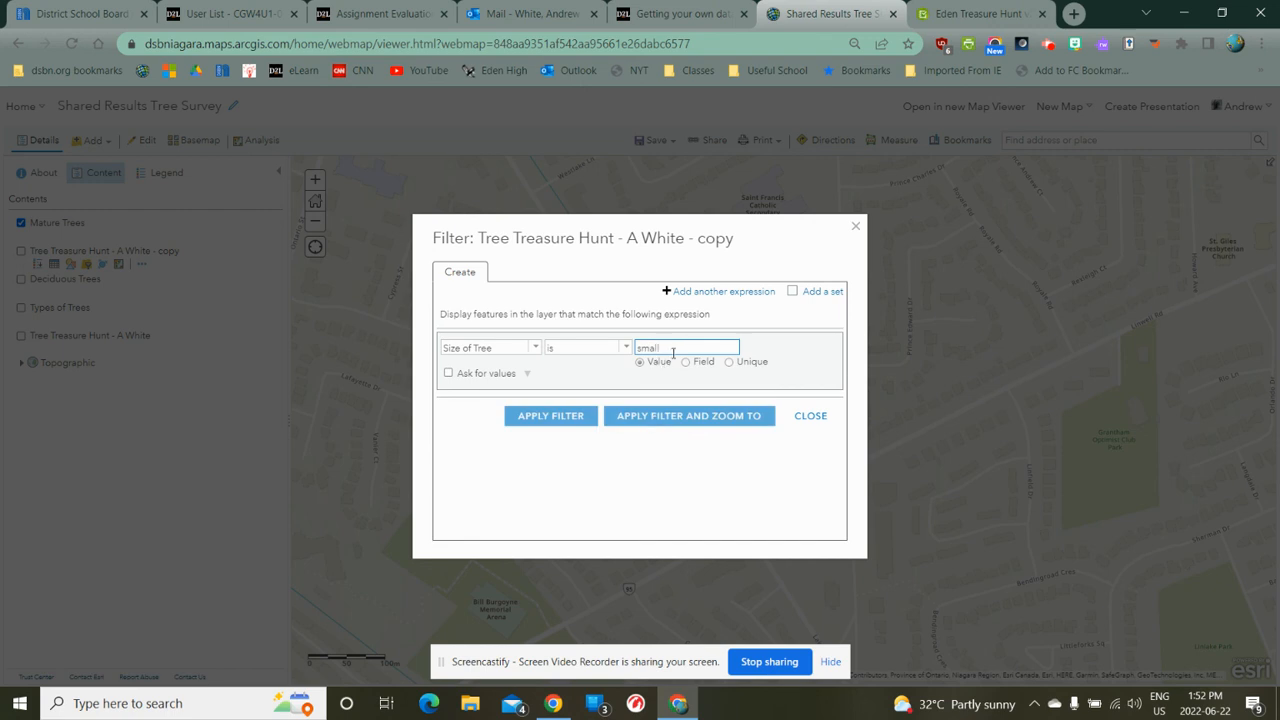
click(562, 418)
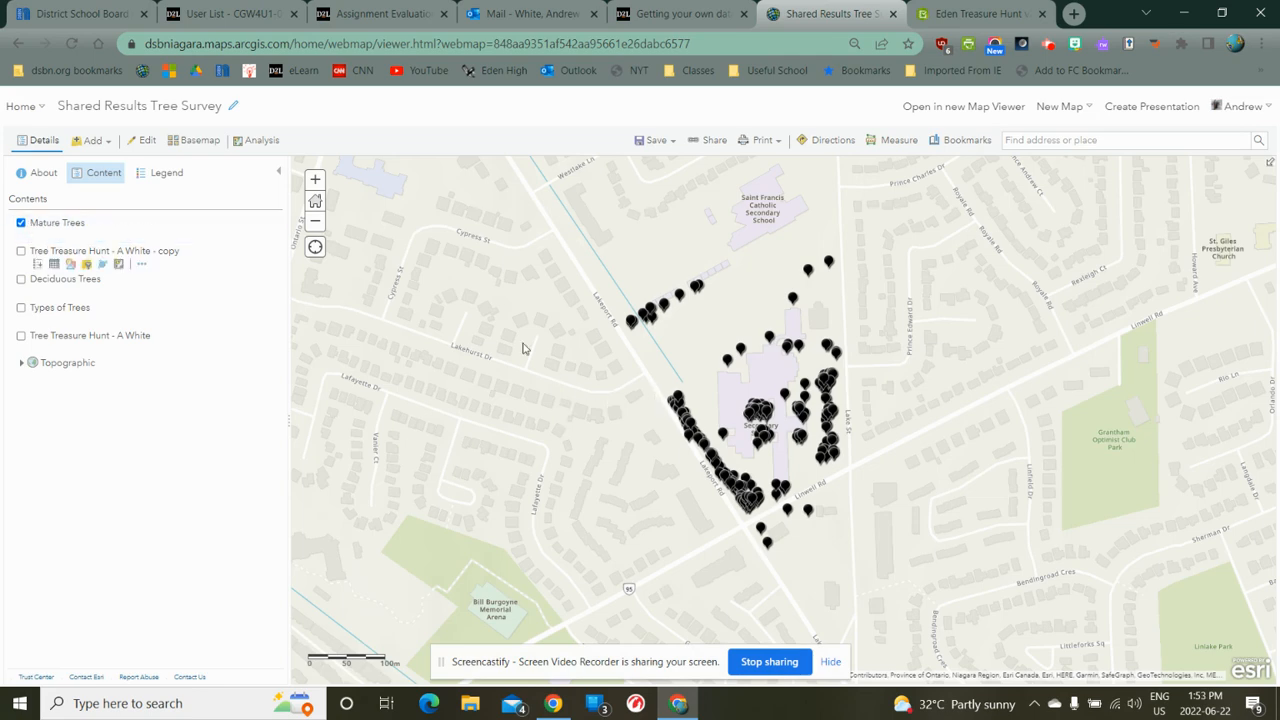
- Hide the Mature Trees layer, show the filtered Tree Treasure Hunt copy, and rename that copy as "Small Trees"
click(21, 223)
click(21, 251)
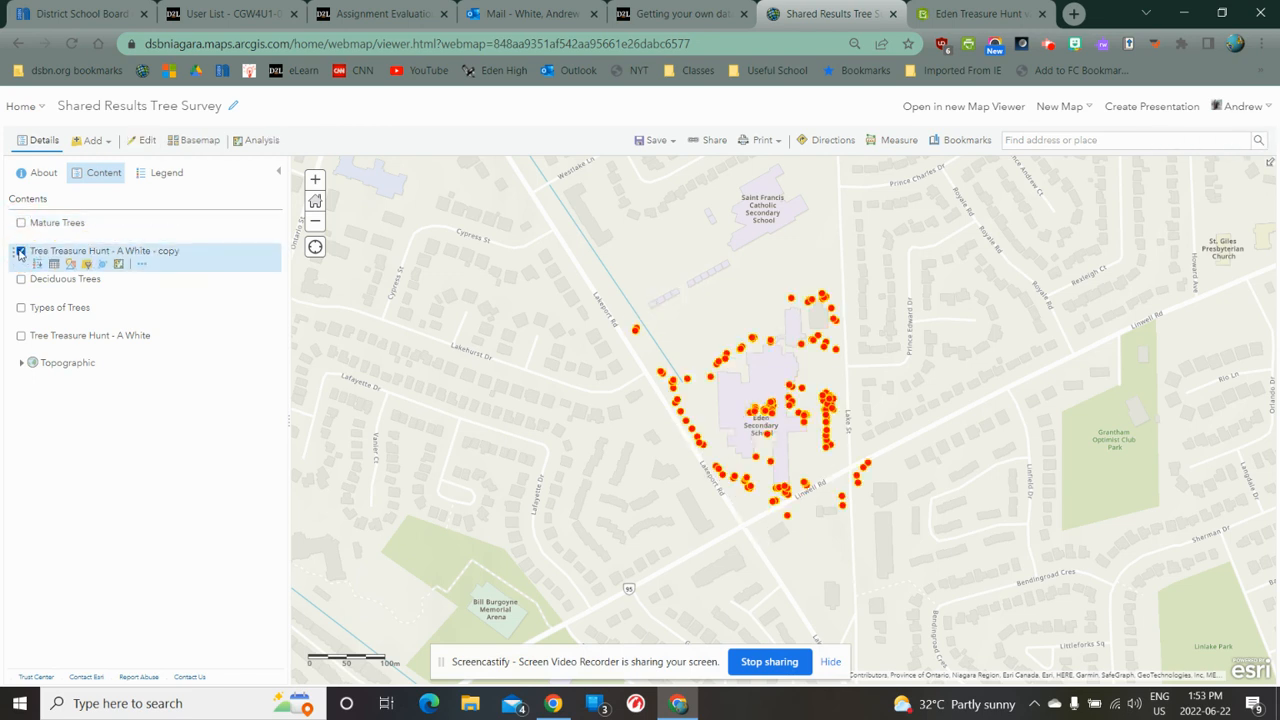
click(141, 265)
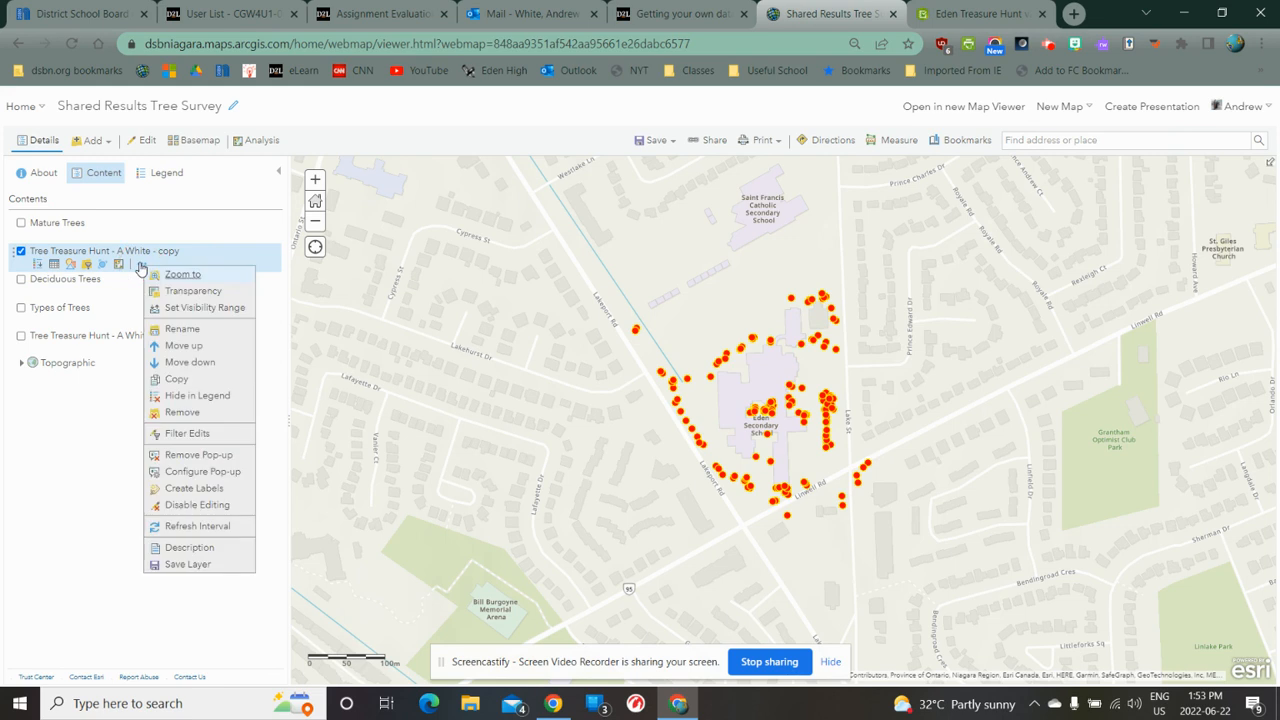
click(187, 333)
key(ctrl+a)
text(Sma)
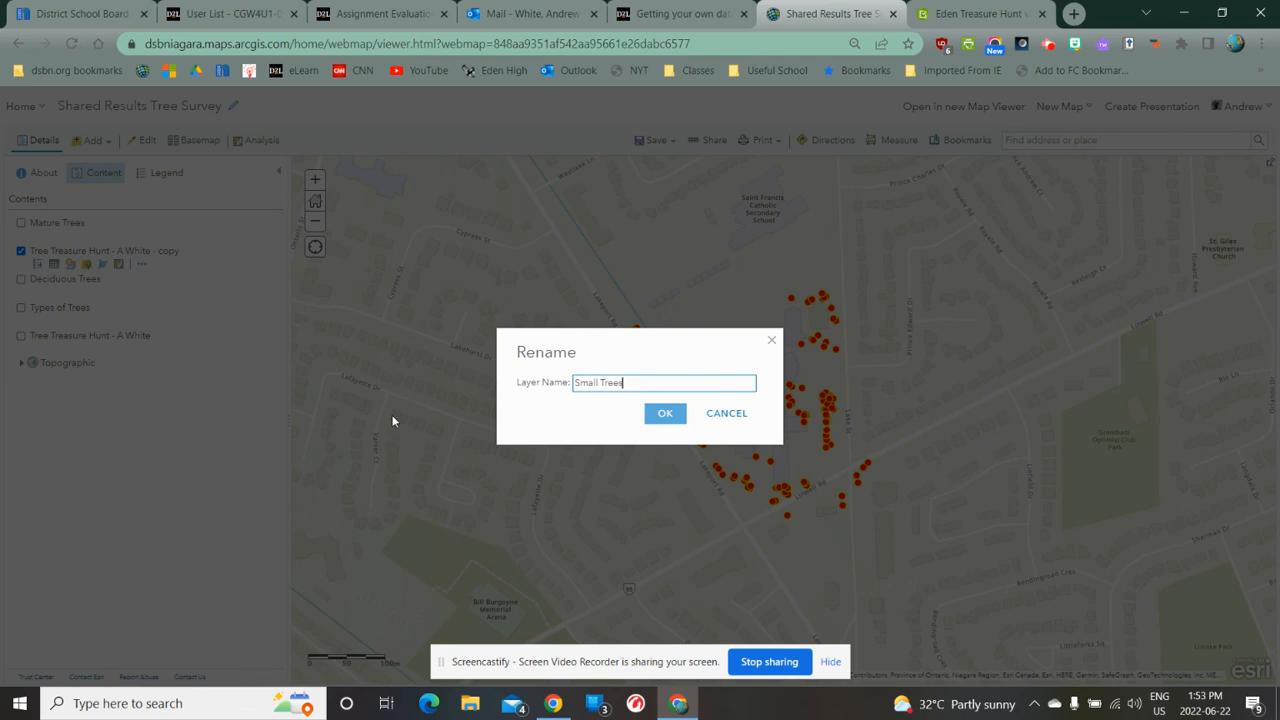
text(ll Trees)
click(670, 415)
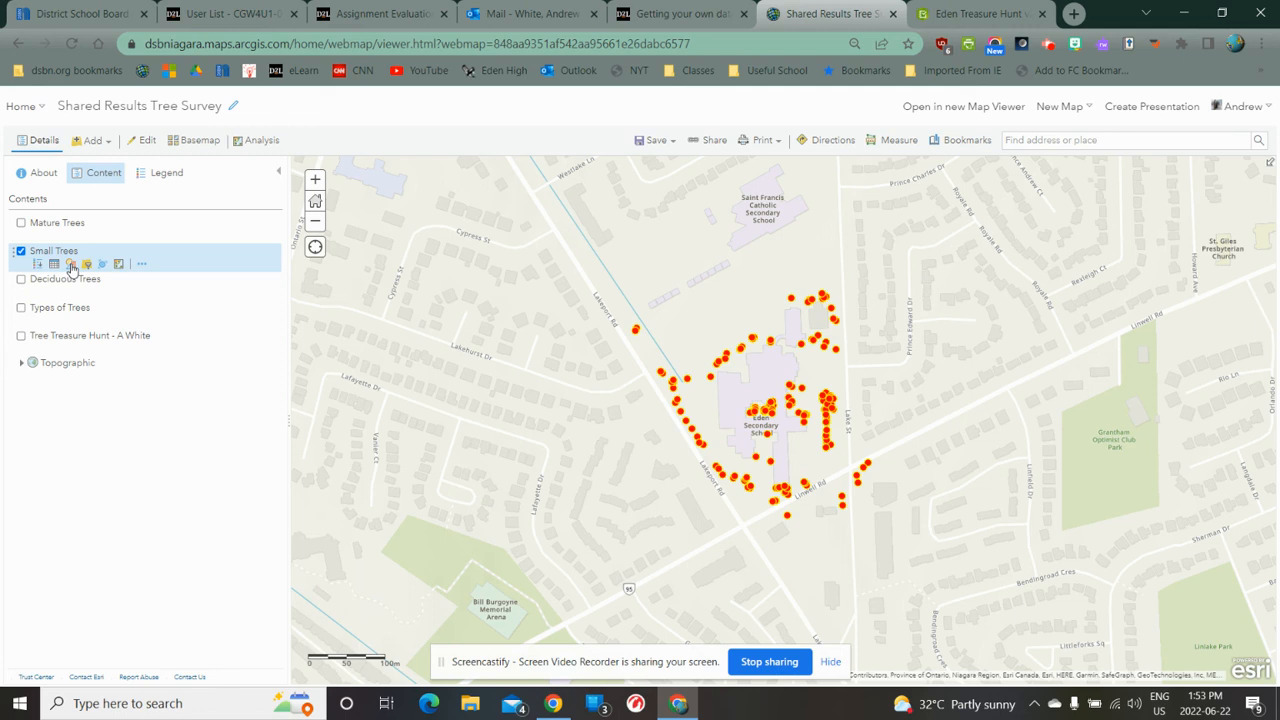
- Style the Small Trees layer with an orange pin symbol at 29 px, keeping the single-symbol location style
click(70, 264)
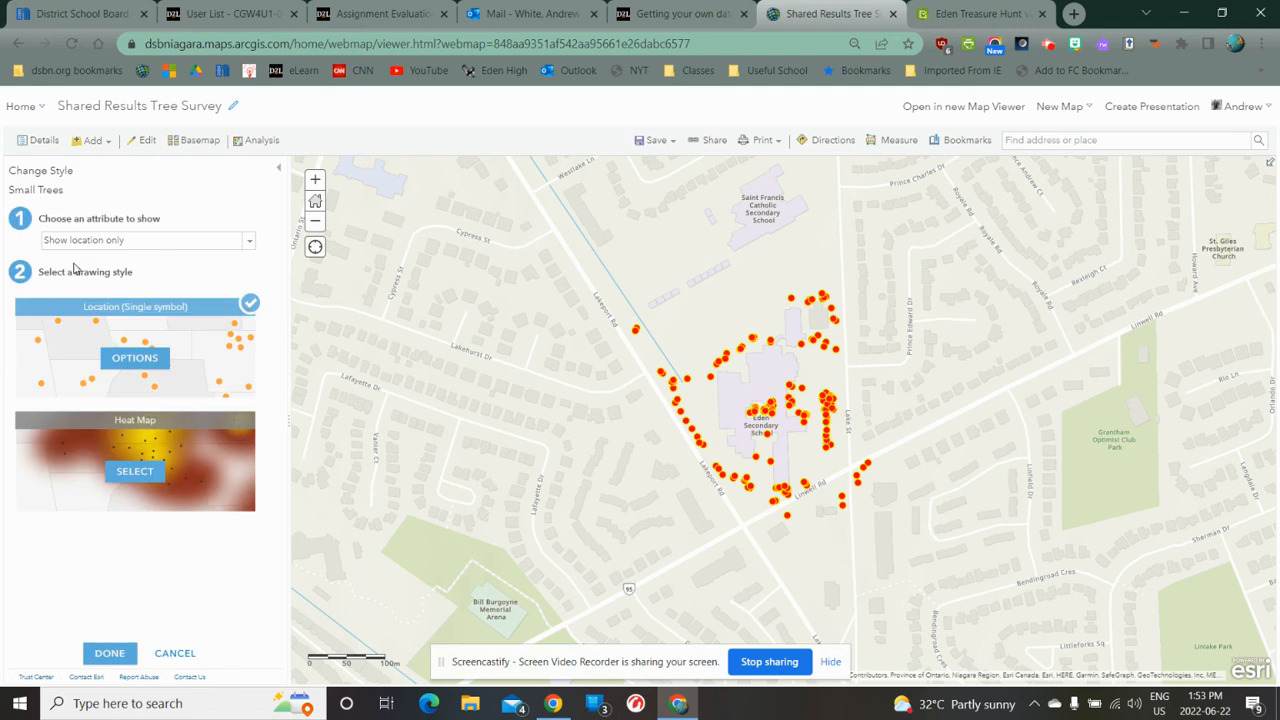
click(138, 358)
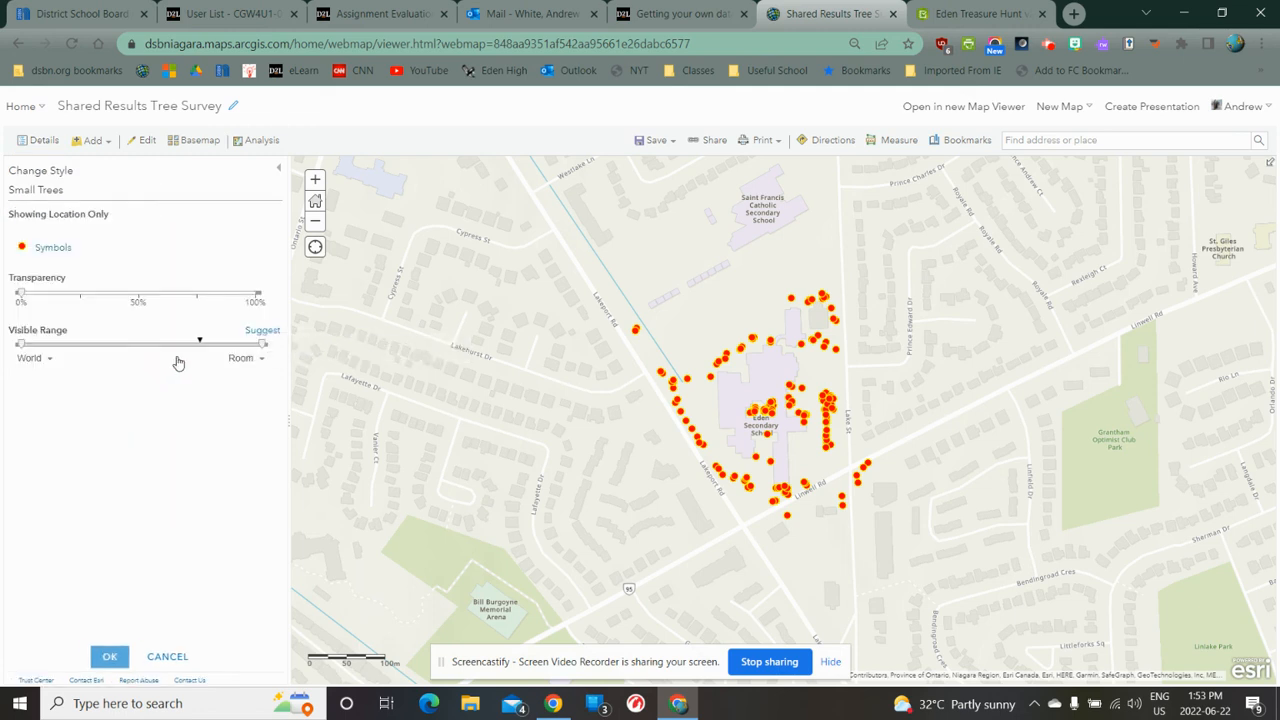
click(57, 250)
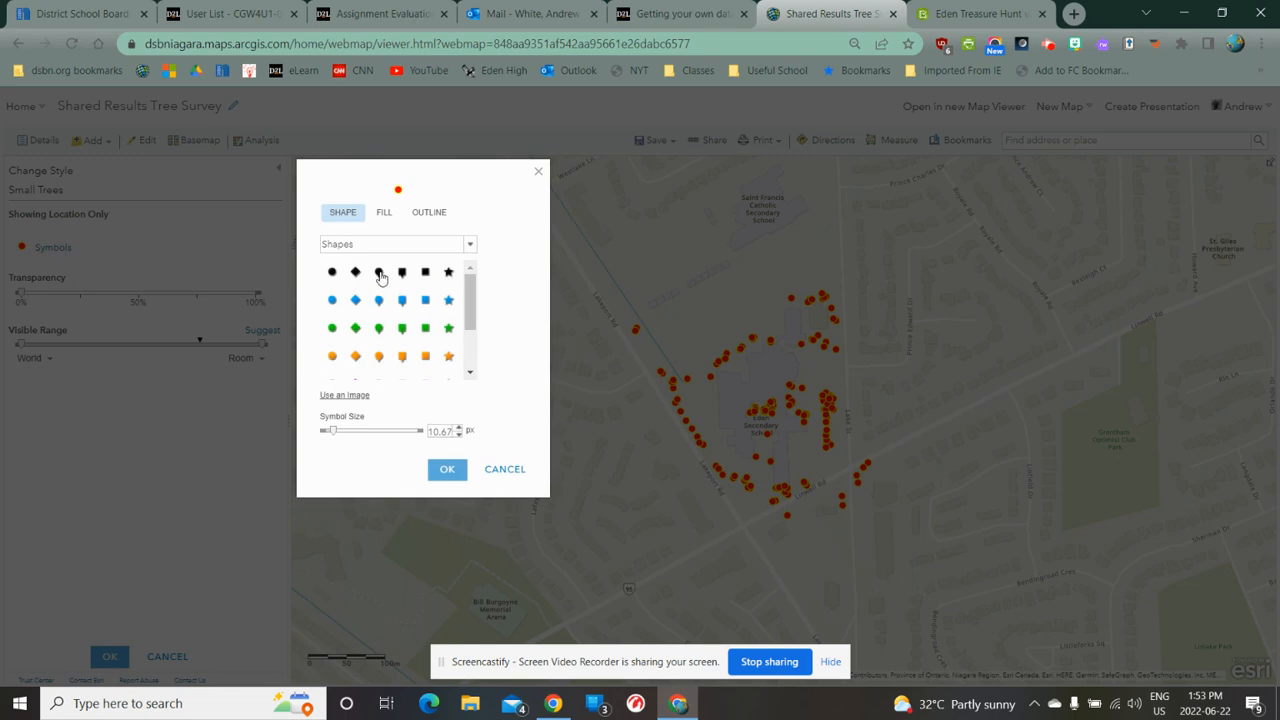
click(380, 358)
drag(337, 437, 349, 443)
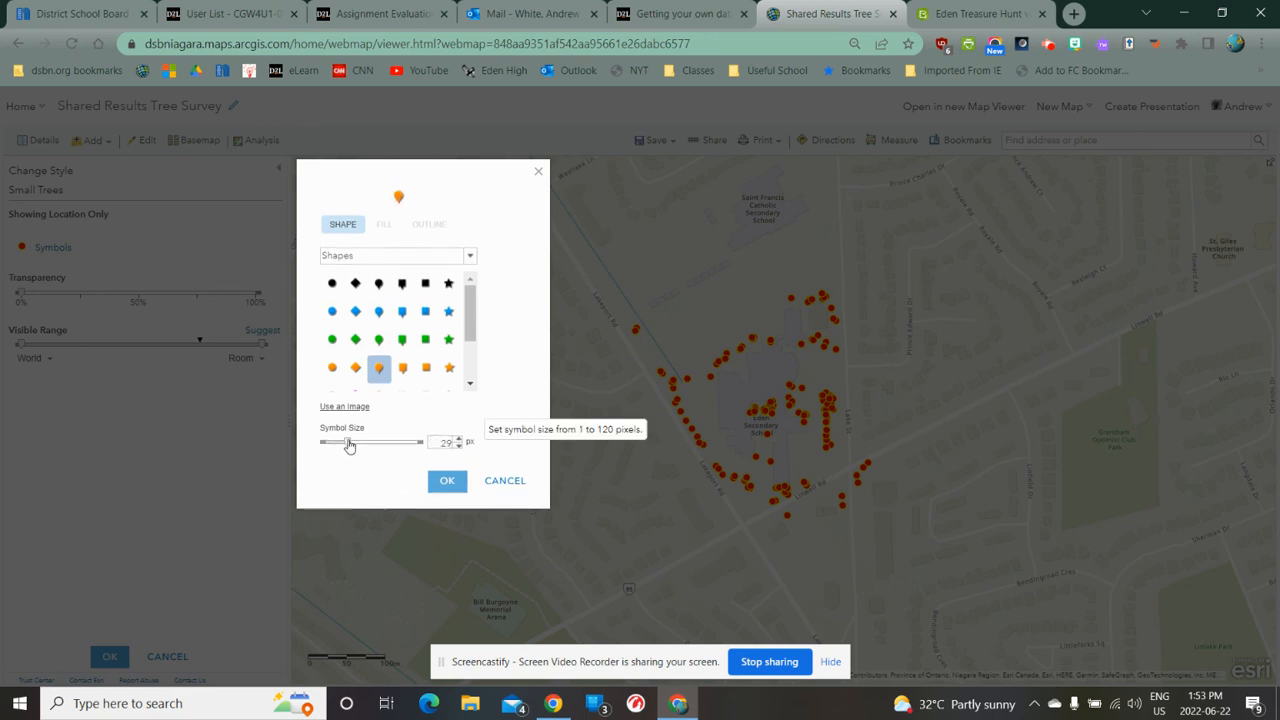
click(449, 481)
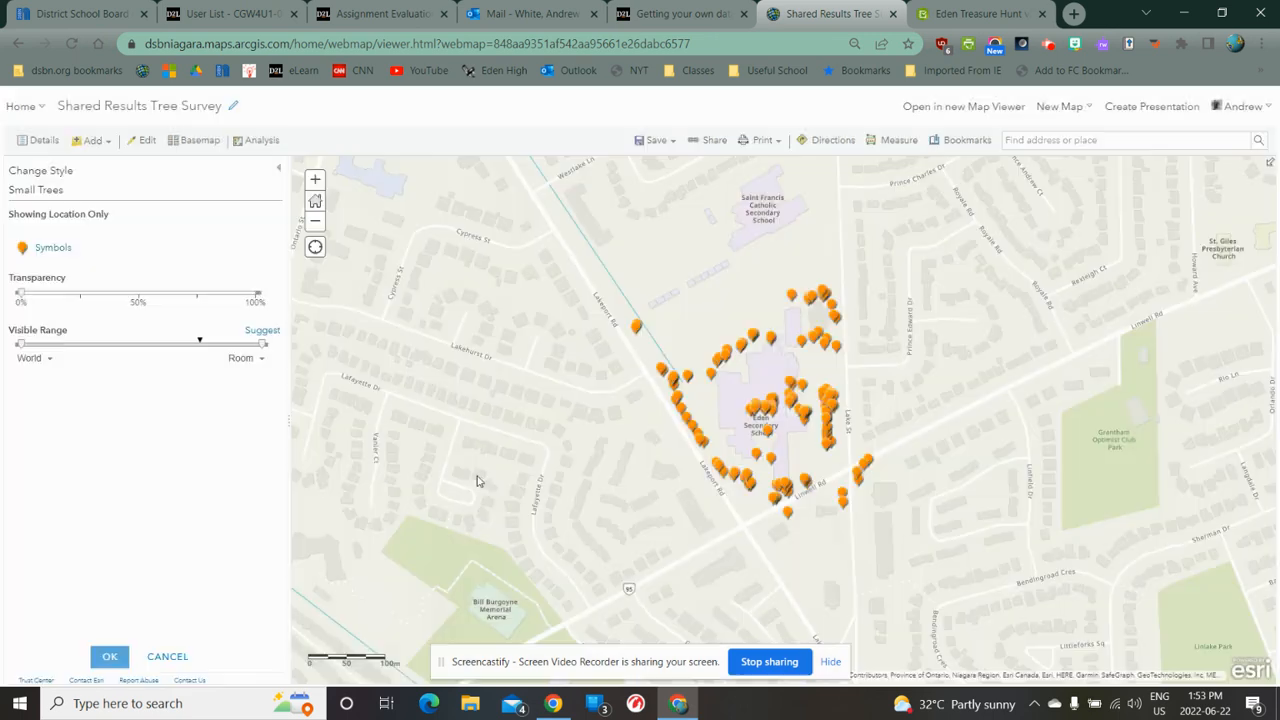
click(110, 656)
click(110, 660)
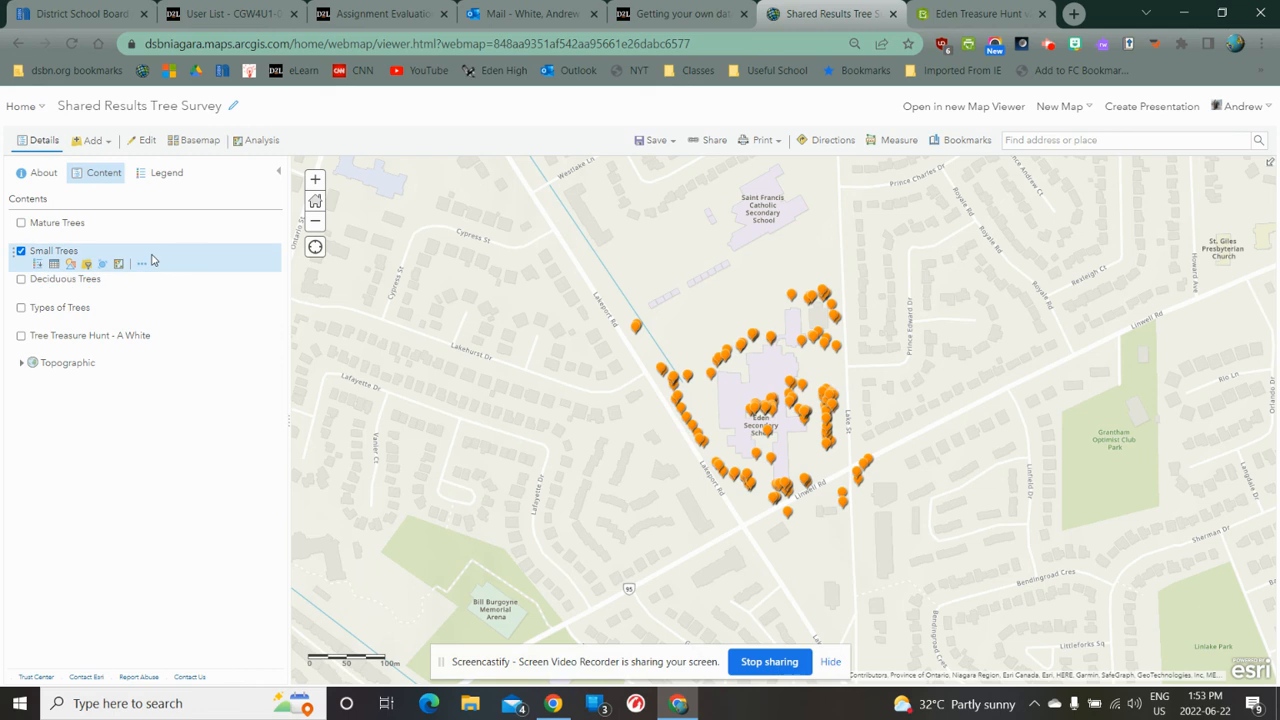
- Hide the Small Trees layer and make a copy of the original Tree Treasure Hunt layer
click(21, 252)
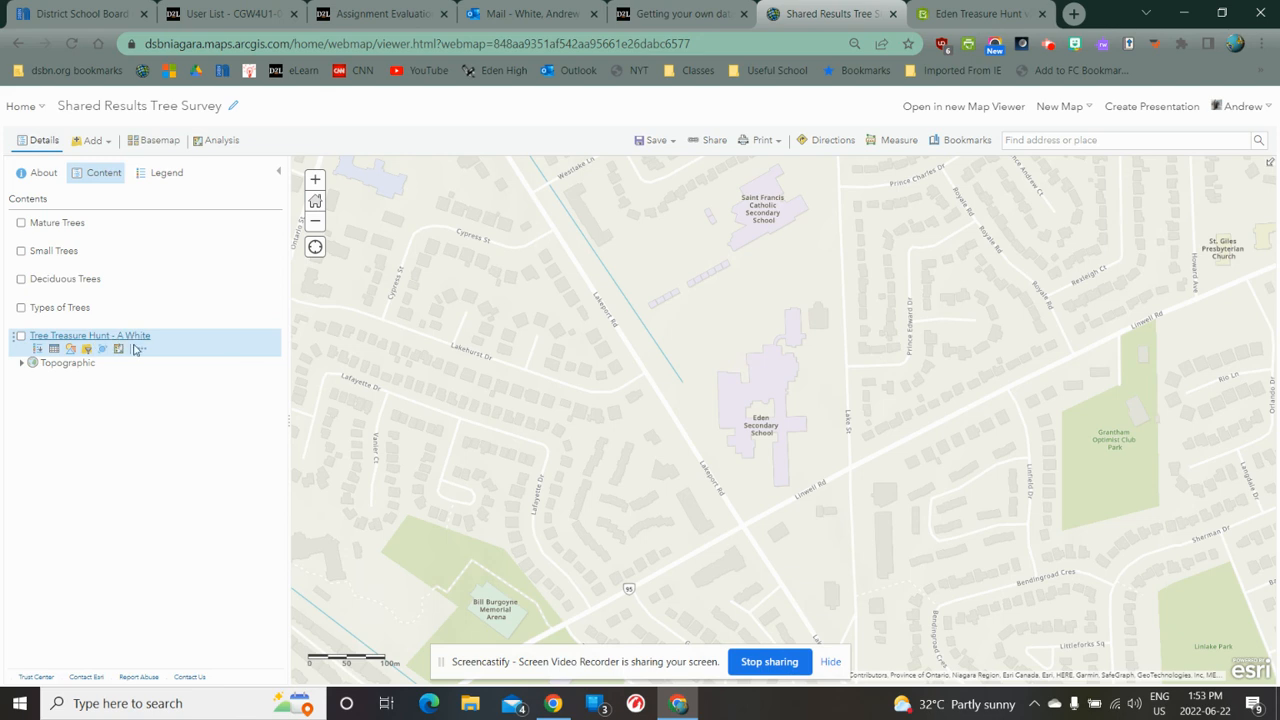
click(143, 352)
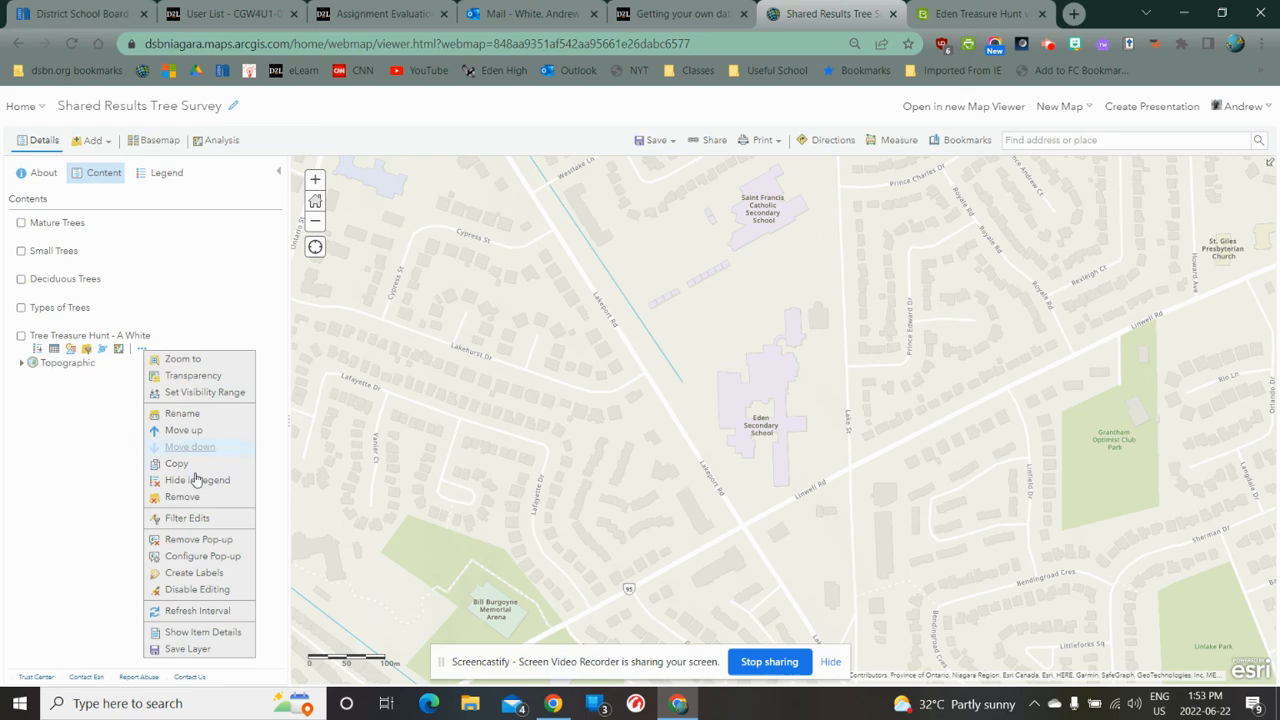
click(177, 465)
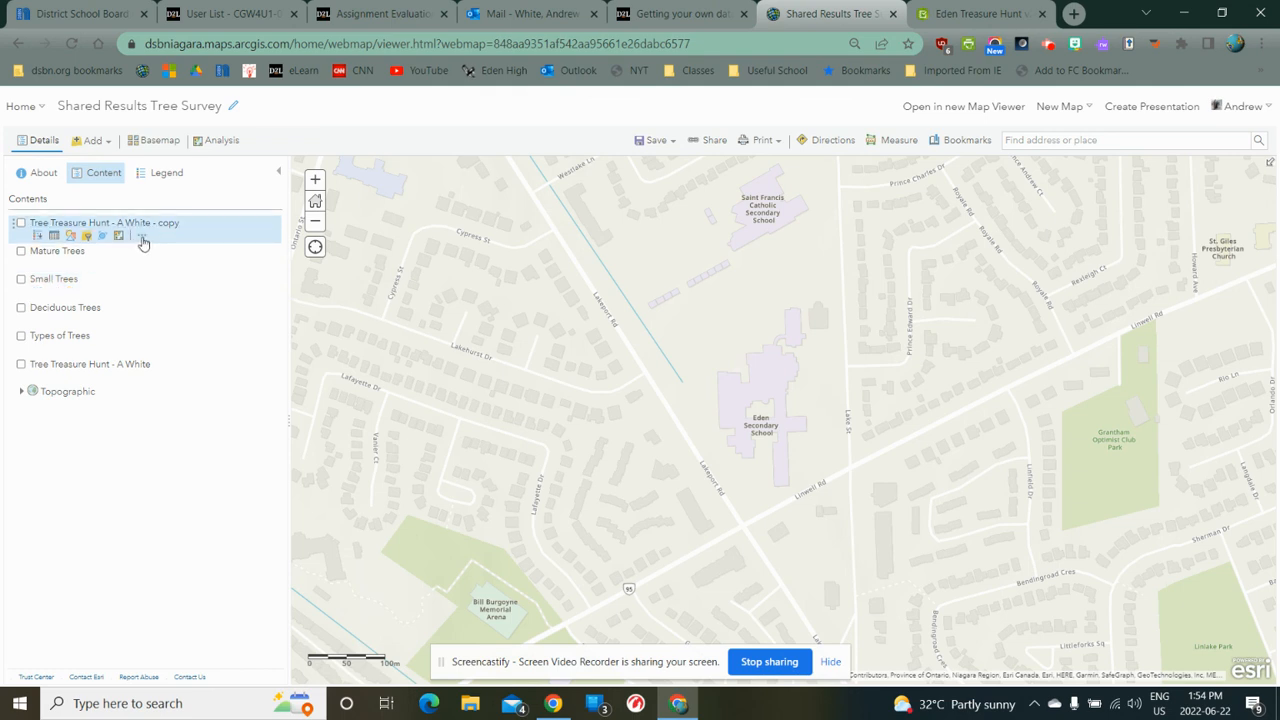
- Rename the new Tree Treasure Hunt copy as "Group 1"
click(143, 238)
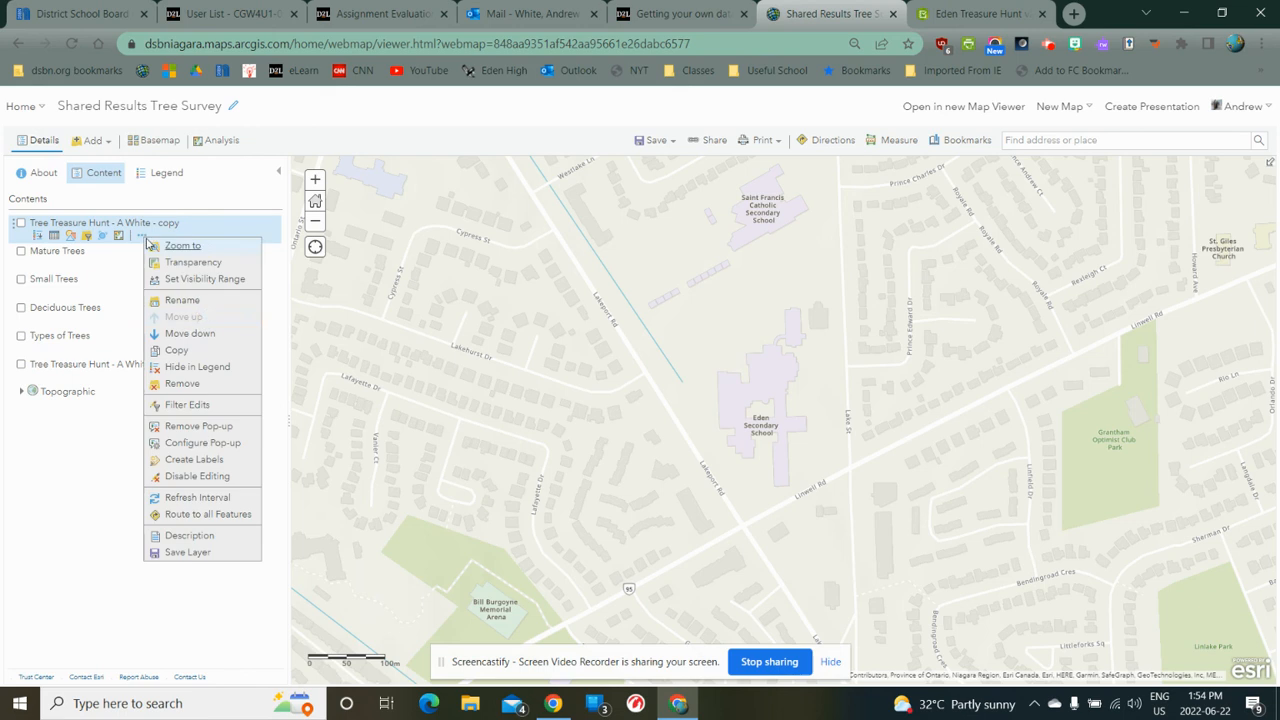
click(182, 300)
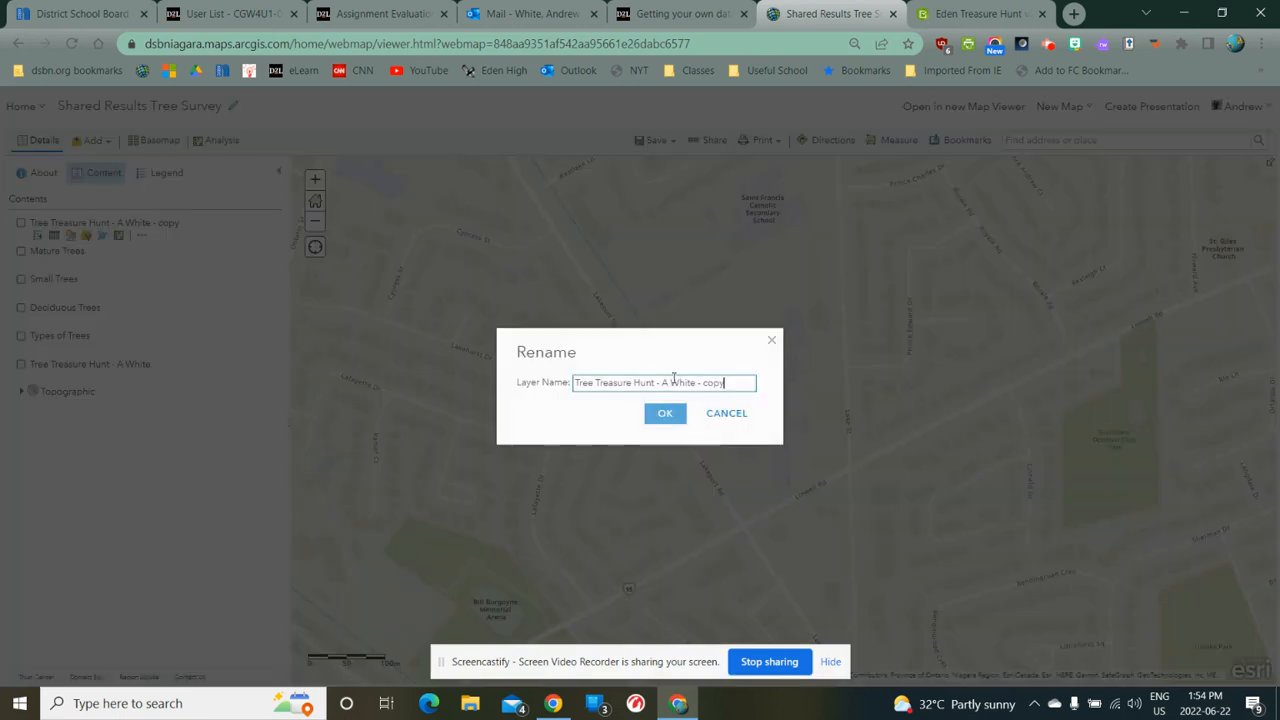
drag(729, 385, 360, 428)
text(Group 1)
click(665, 413)
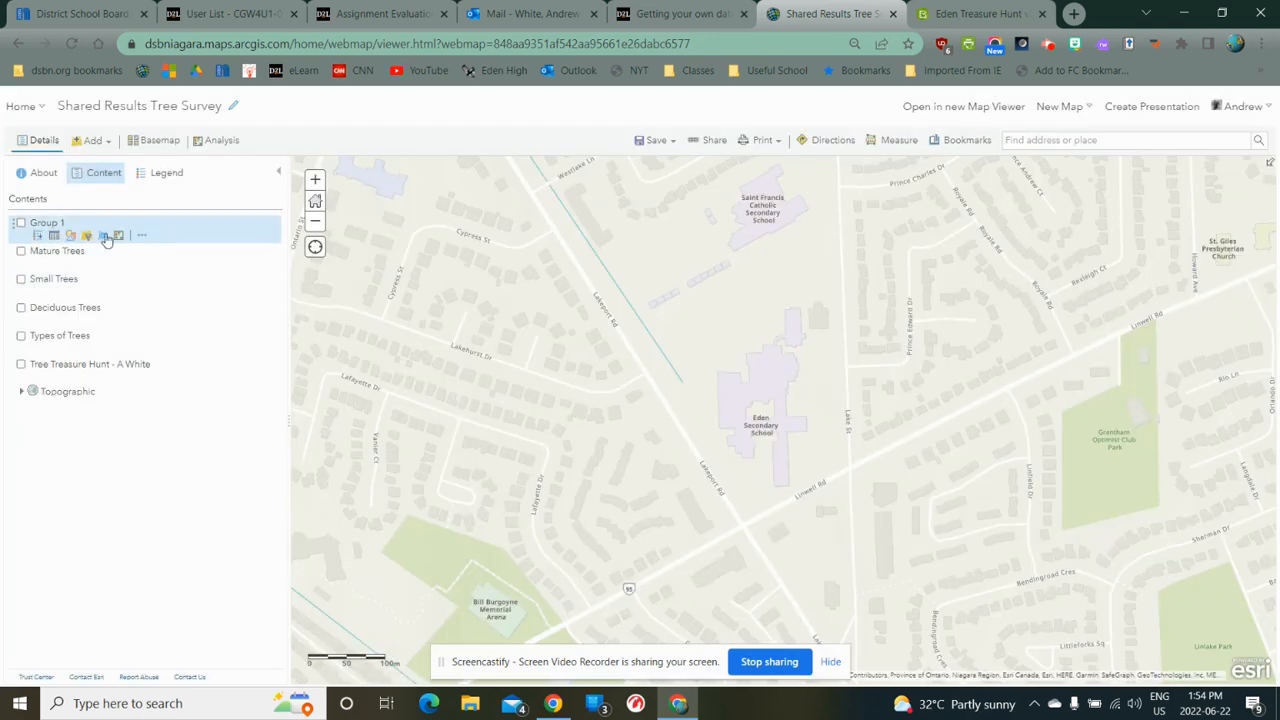
- Filter the Group 1 layer to features whose Group Number is "Group 1" and show the layer on the map
click(87, 235)
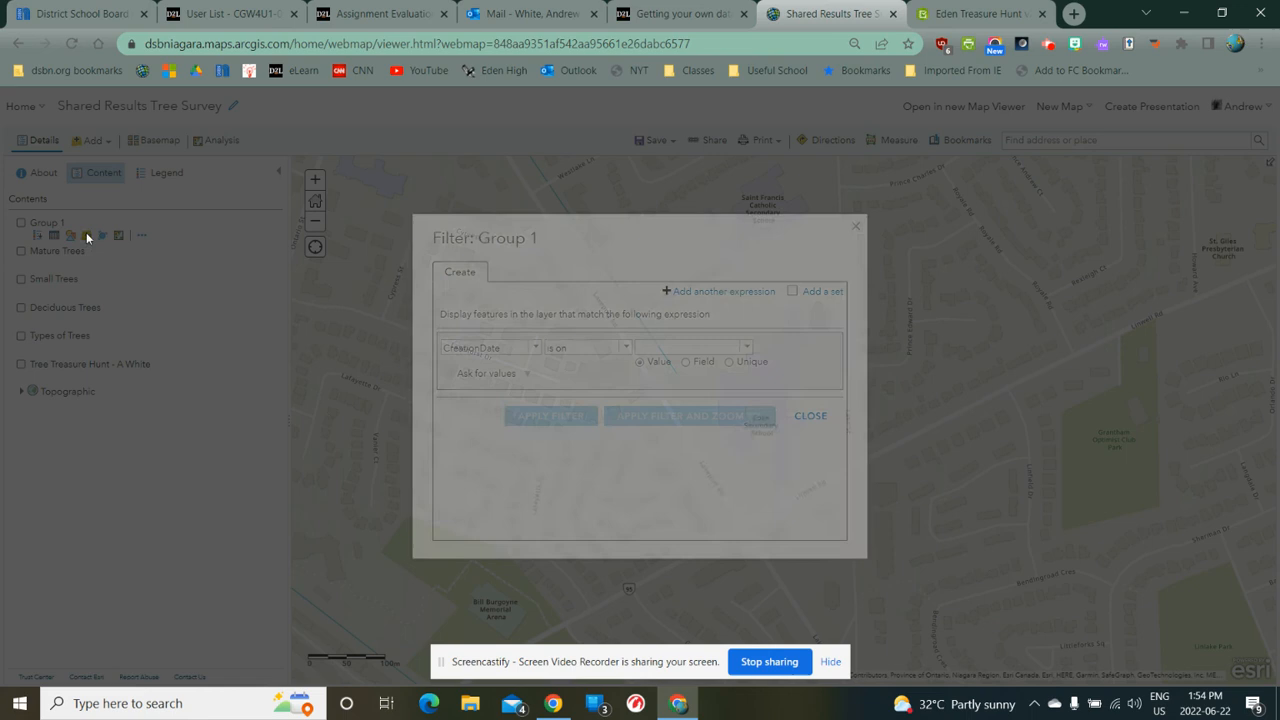
click(535, 349)
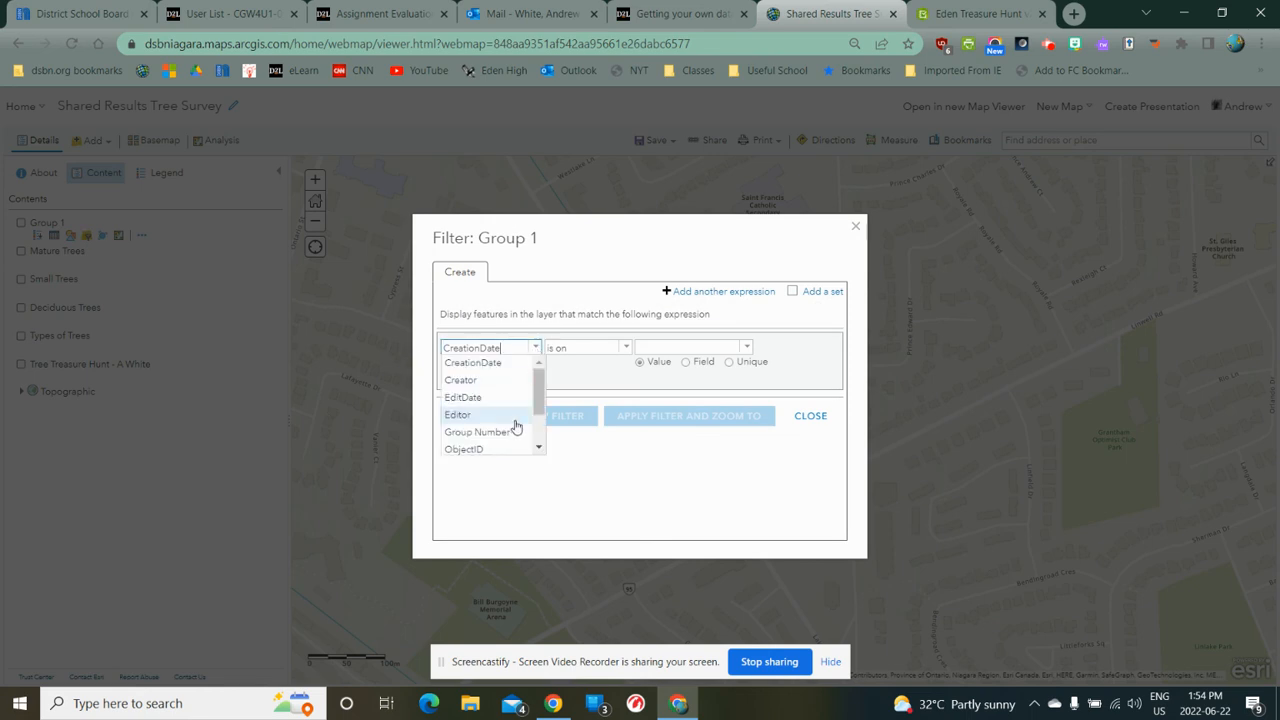
scroll(508, 428, down, 1)
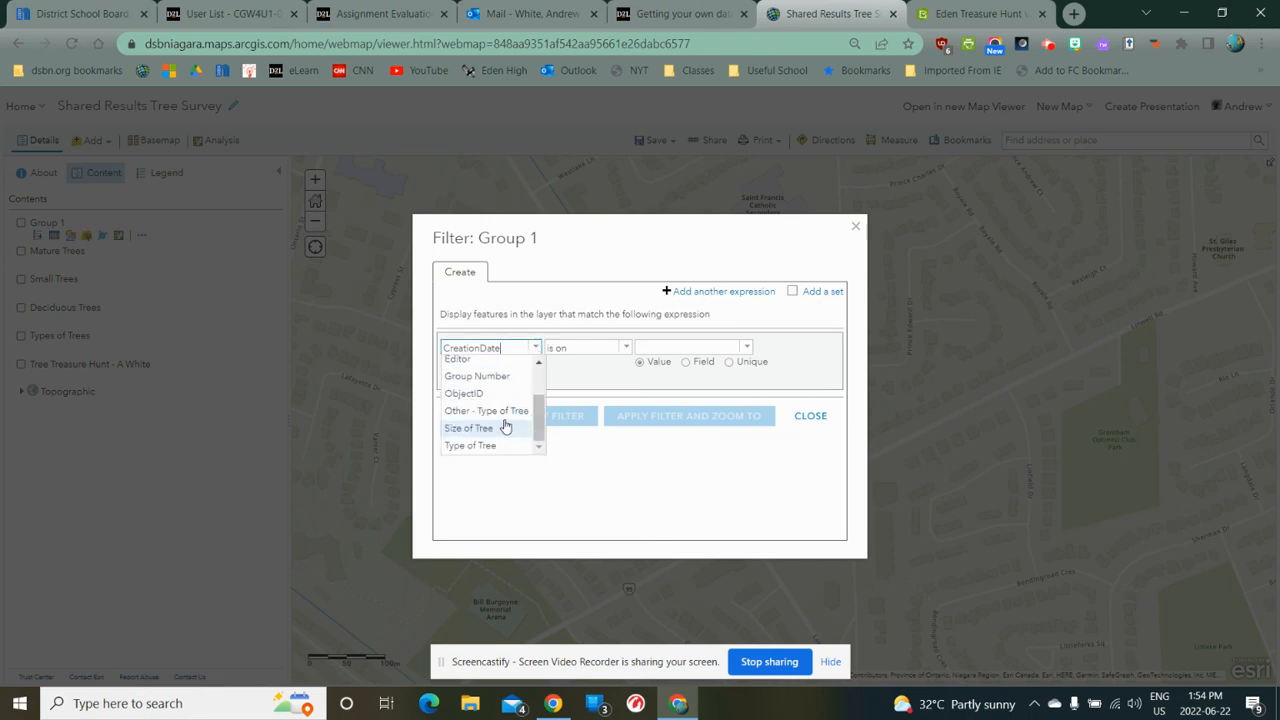
click(490, 376)
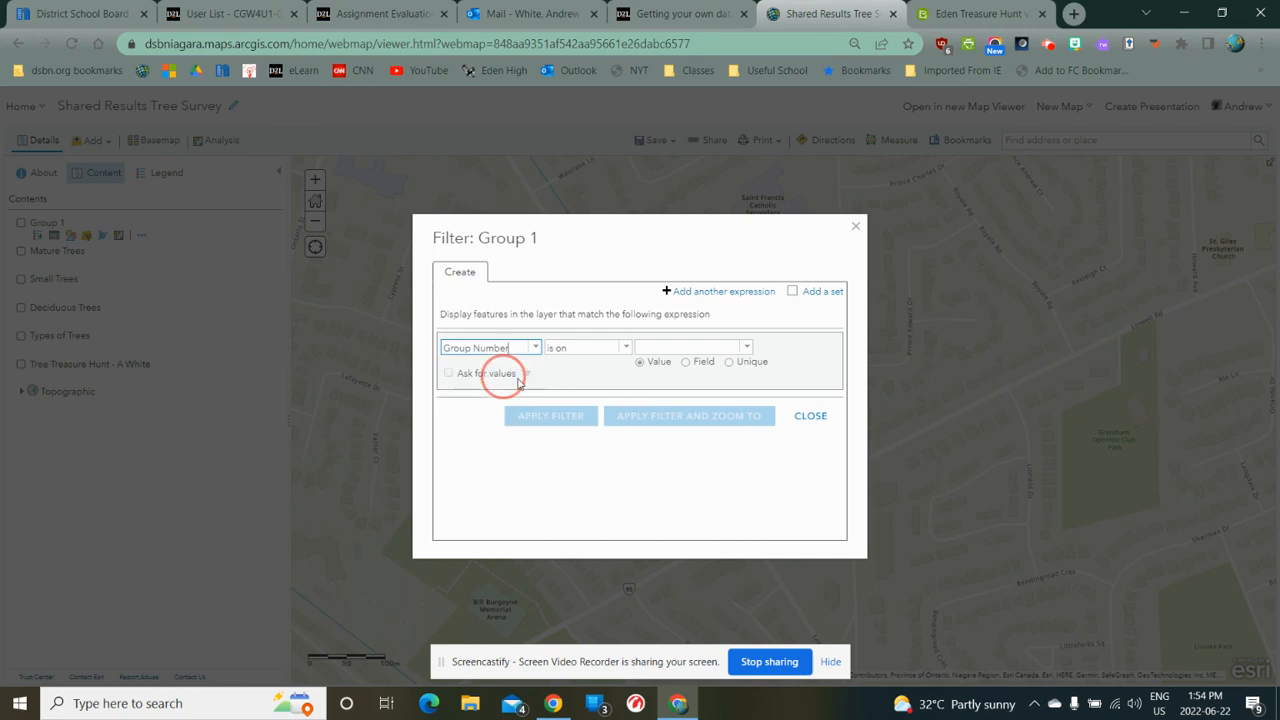
click(545, 415)
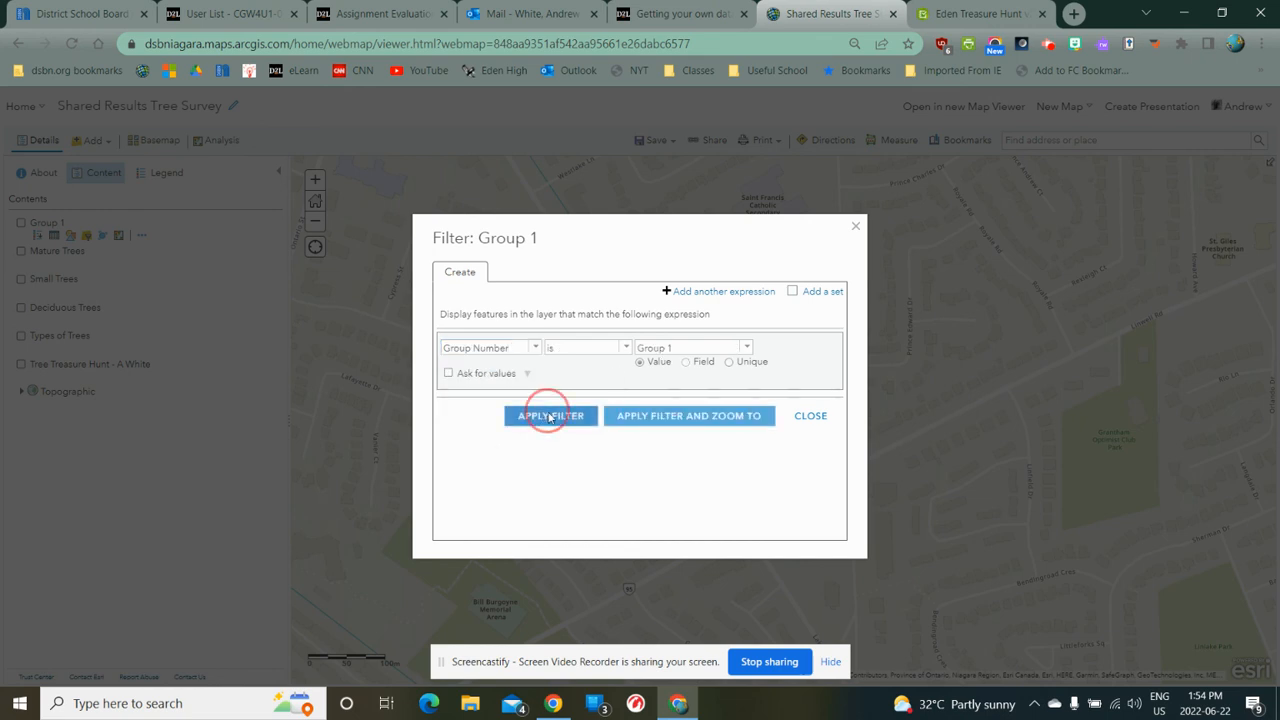
click(21, 224)
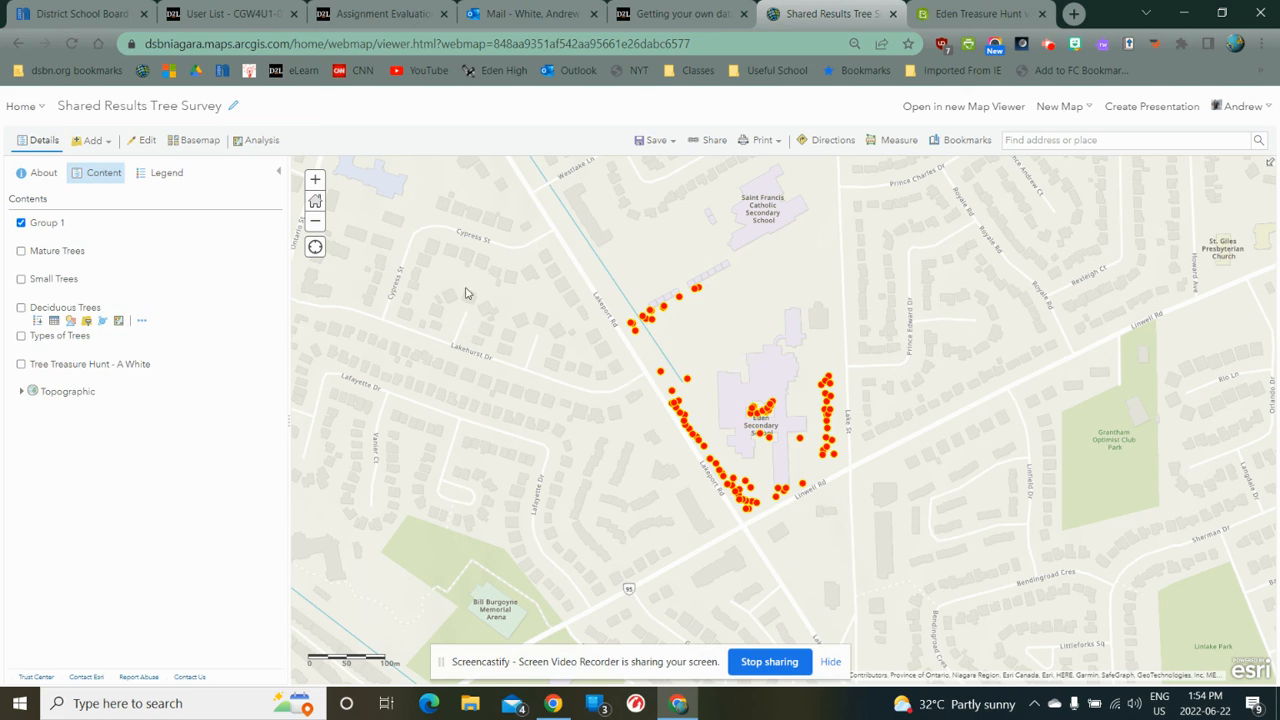
- Review the inputs required by the Summarize Within analysis tool and return to the layer contents
click(253, 142)
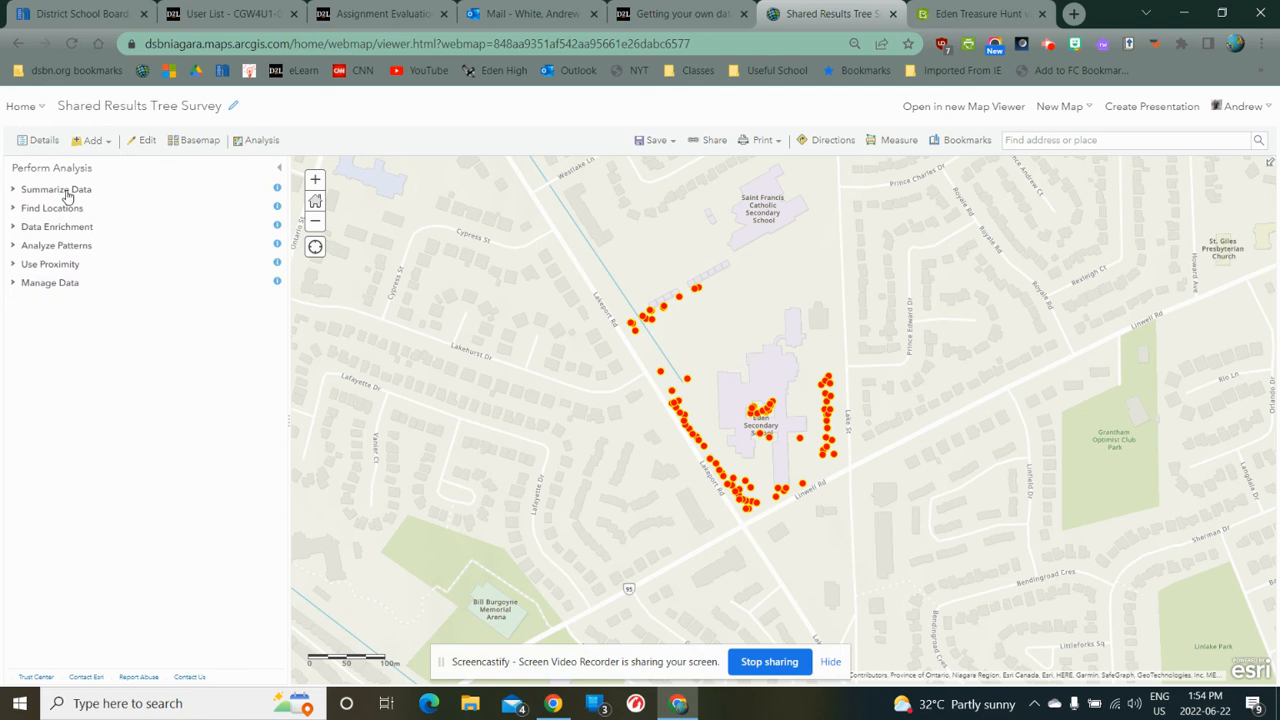
click(66, 192)
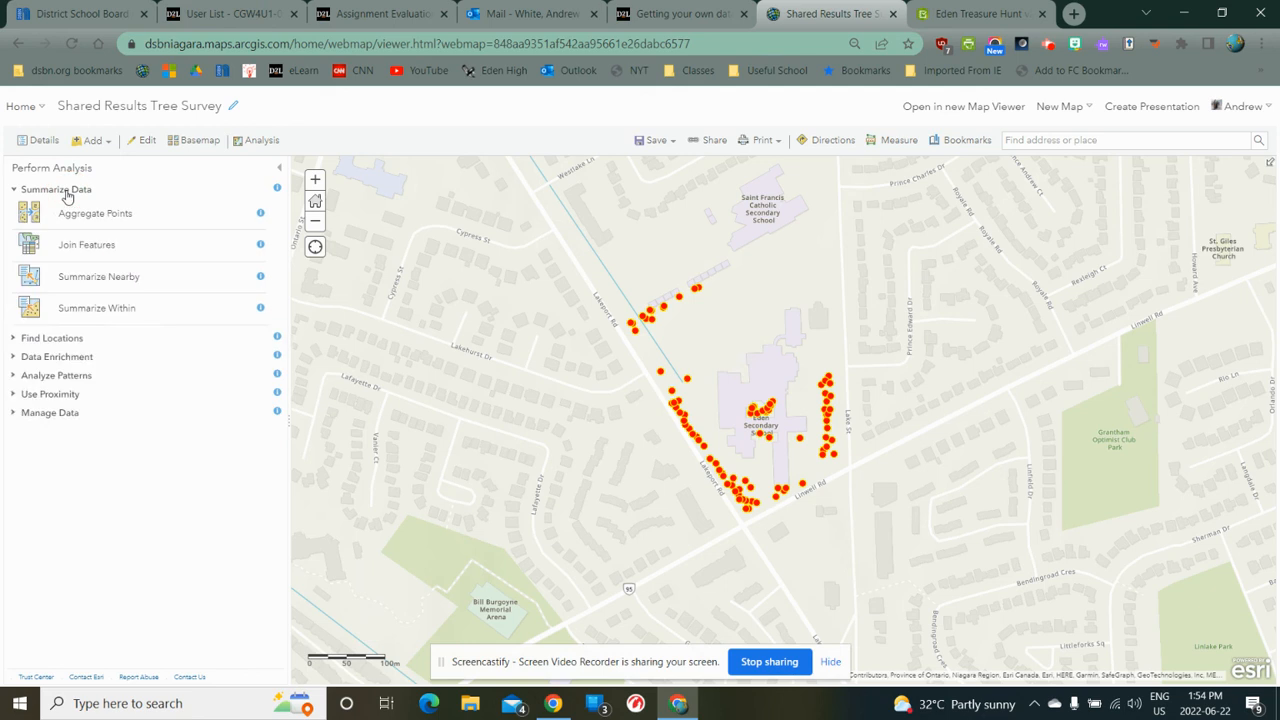
click(100, 309)
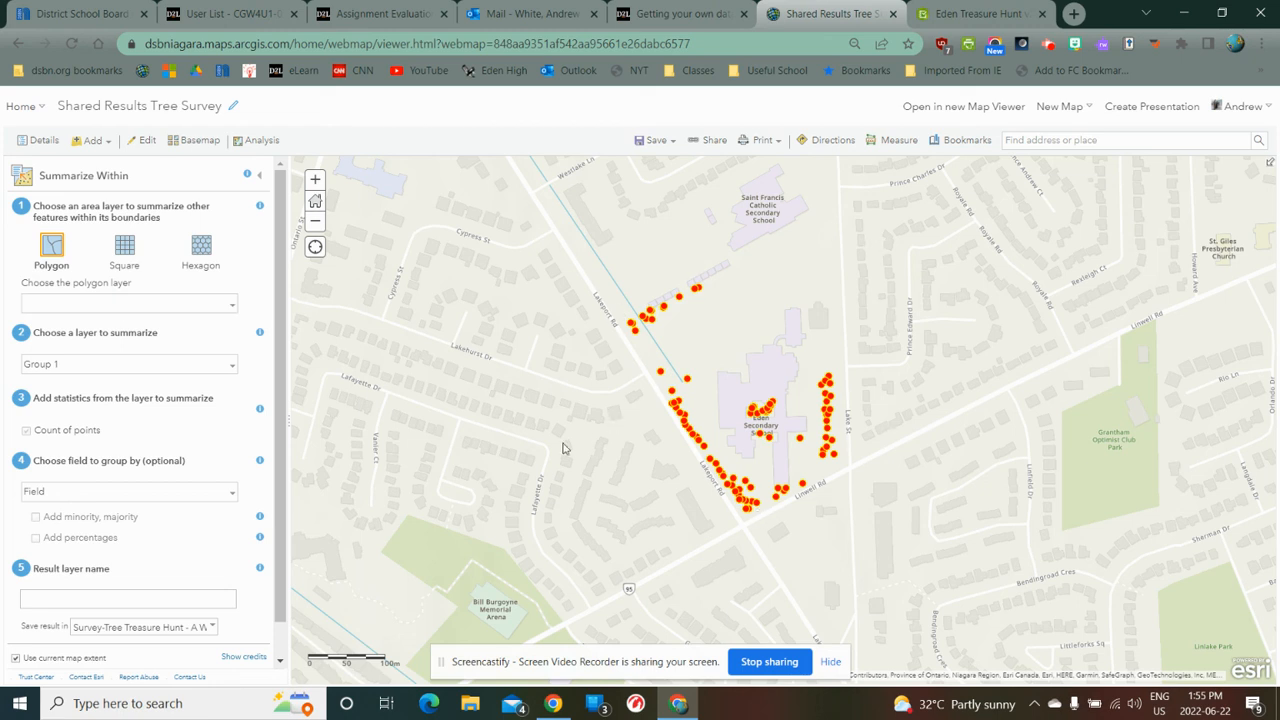
click(40, 142)
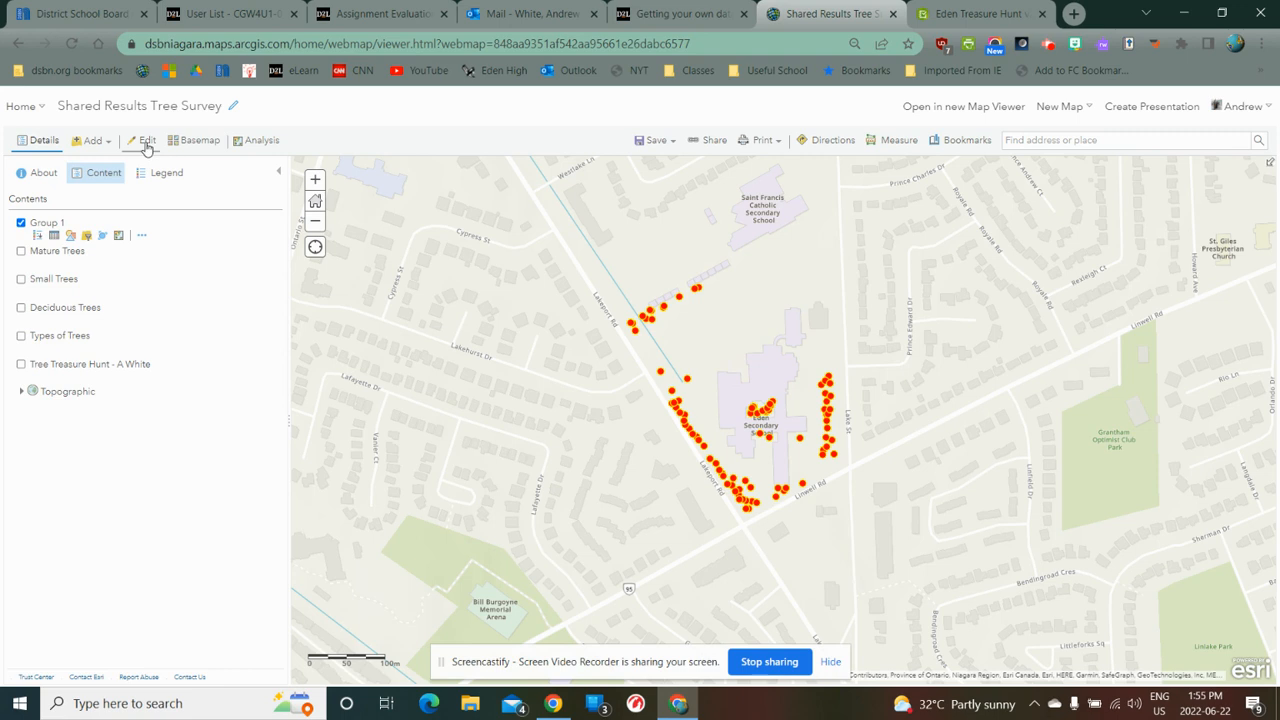
- Hide the Group 1 layer and add a map notes layer named "Boundary" using the Map Notes template
click(21, 224)
click(93, 142)
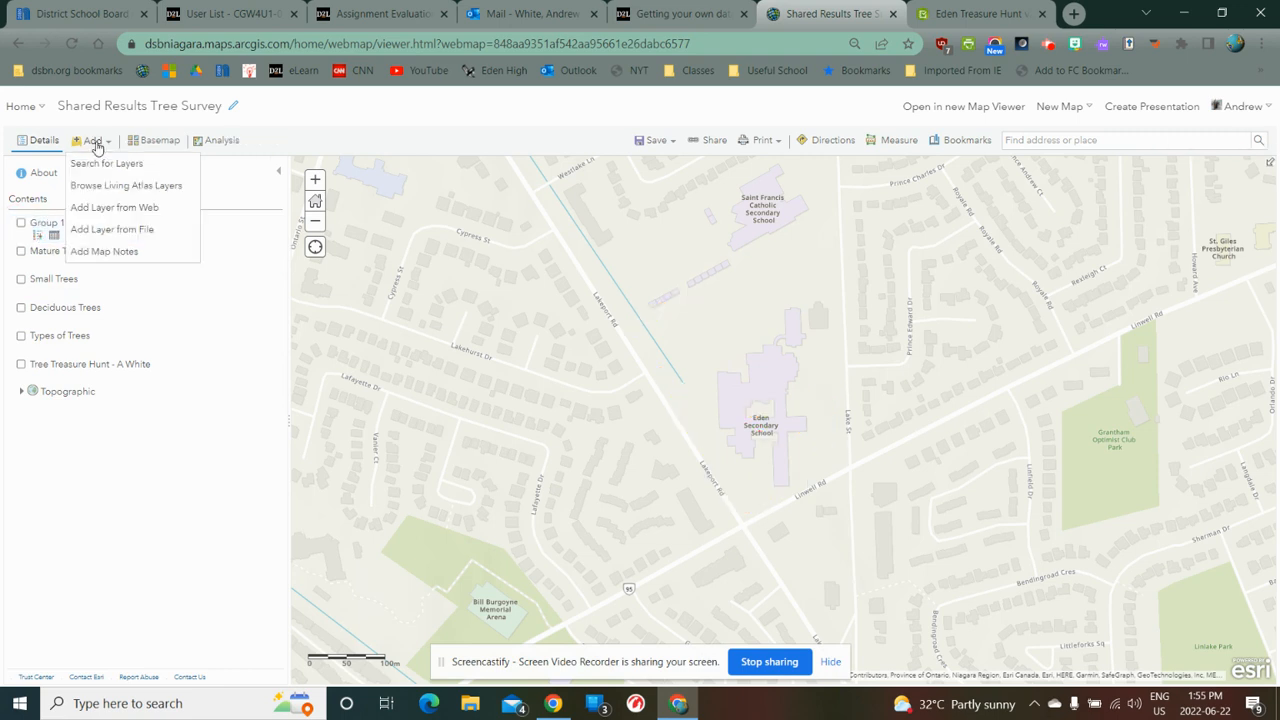
click(102, 251)
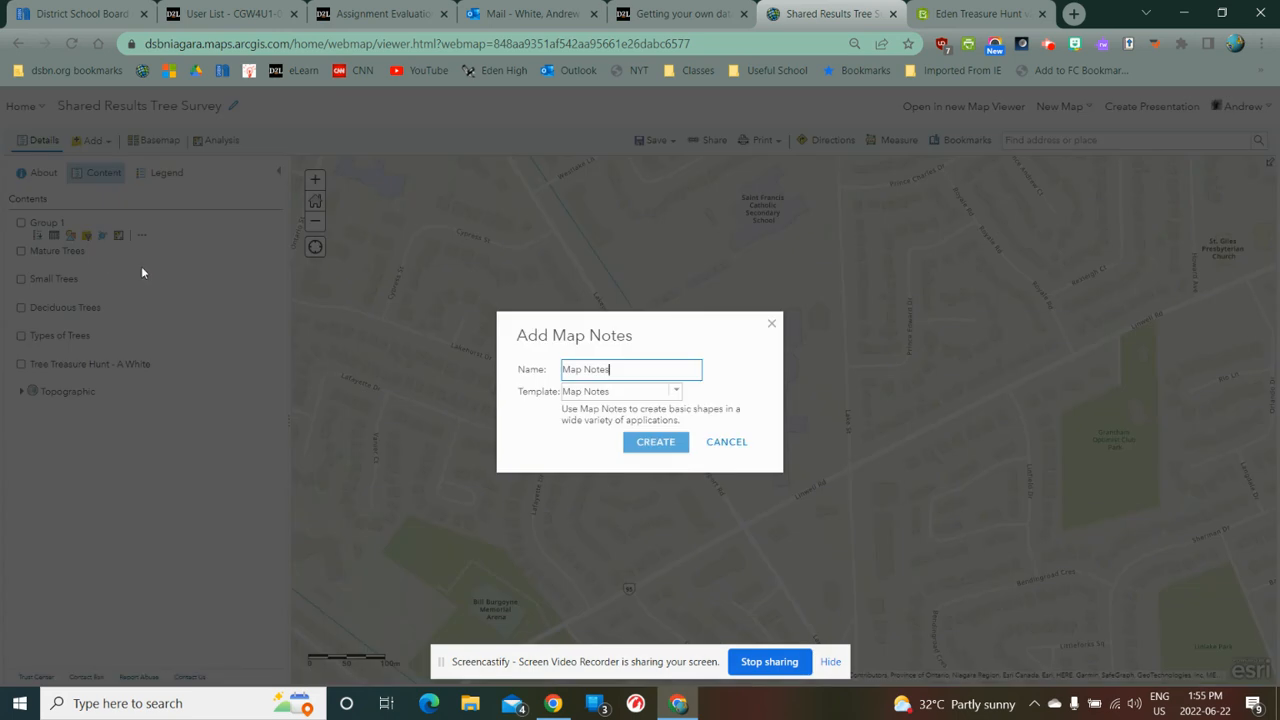
drag(624, 369, 500, 383)
text(Boundary)
click(657, 443)
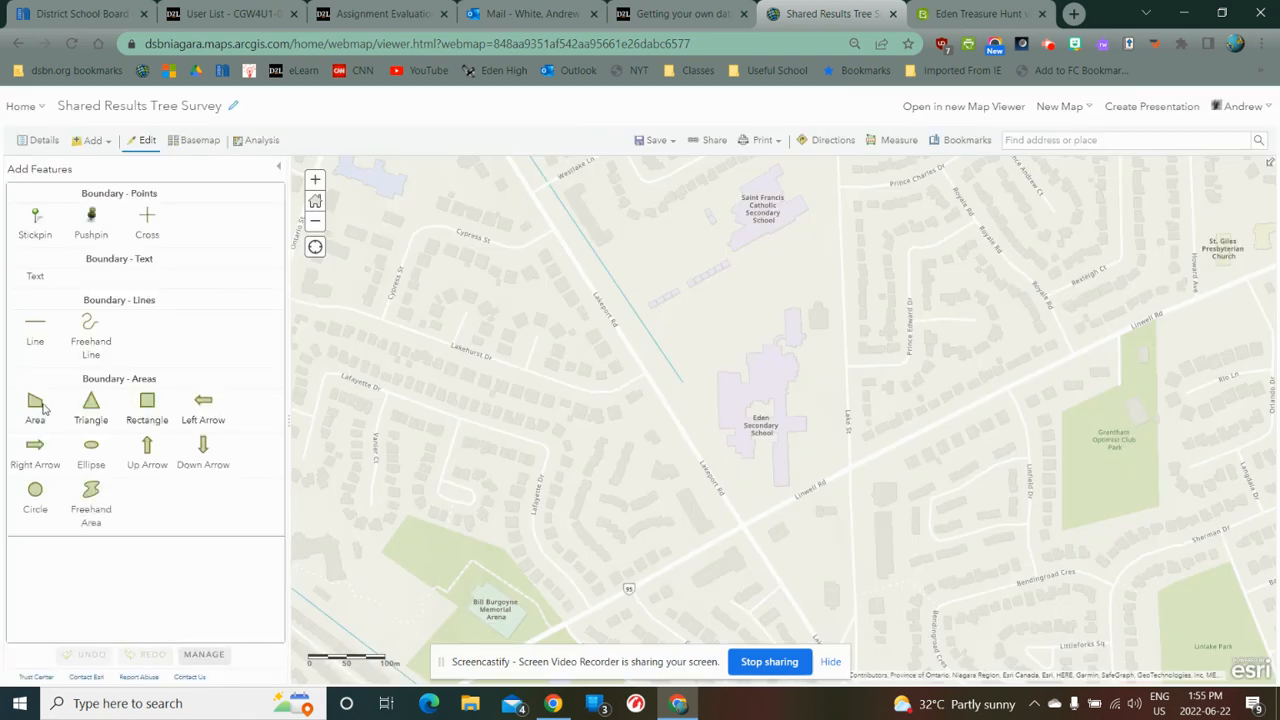
- Draw a four-cornered area around the Eden Secondary School grounds, bounded by the surrounding streets, and title it "Boundary"
click(36, 405)
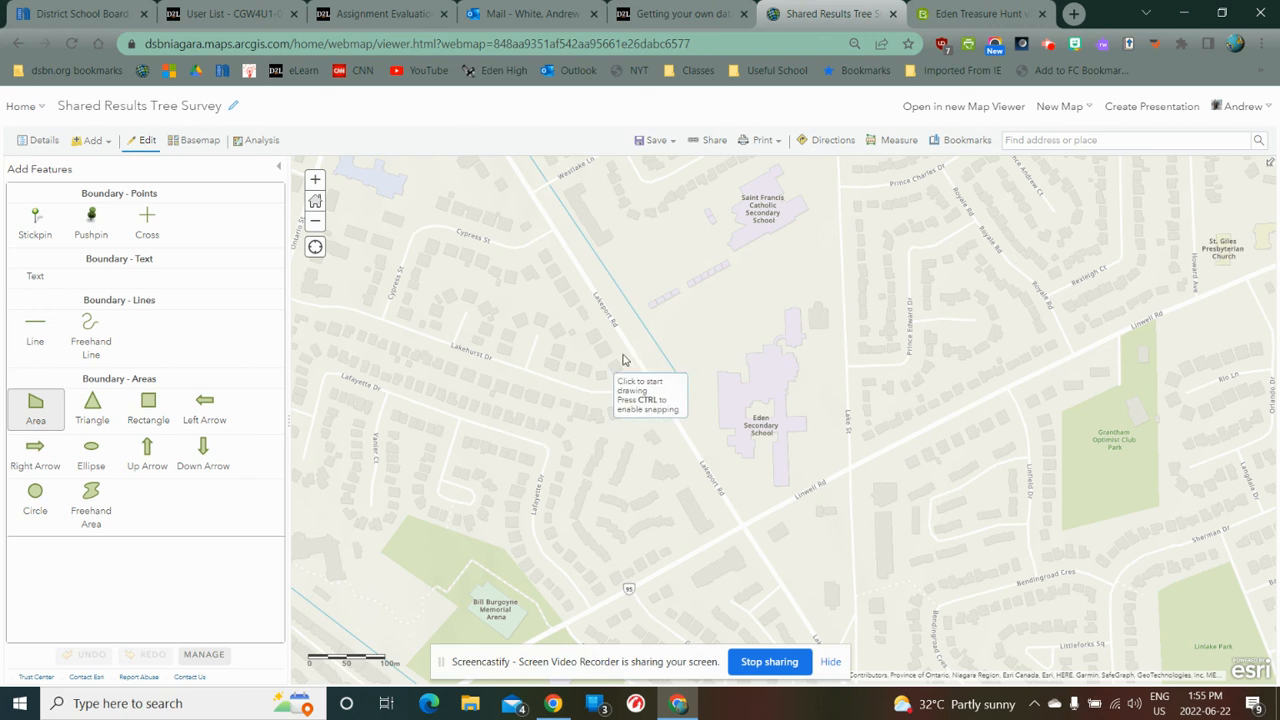
click(614, 324)
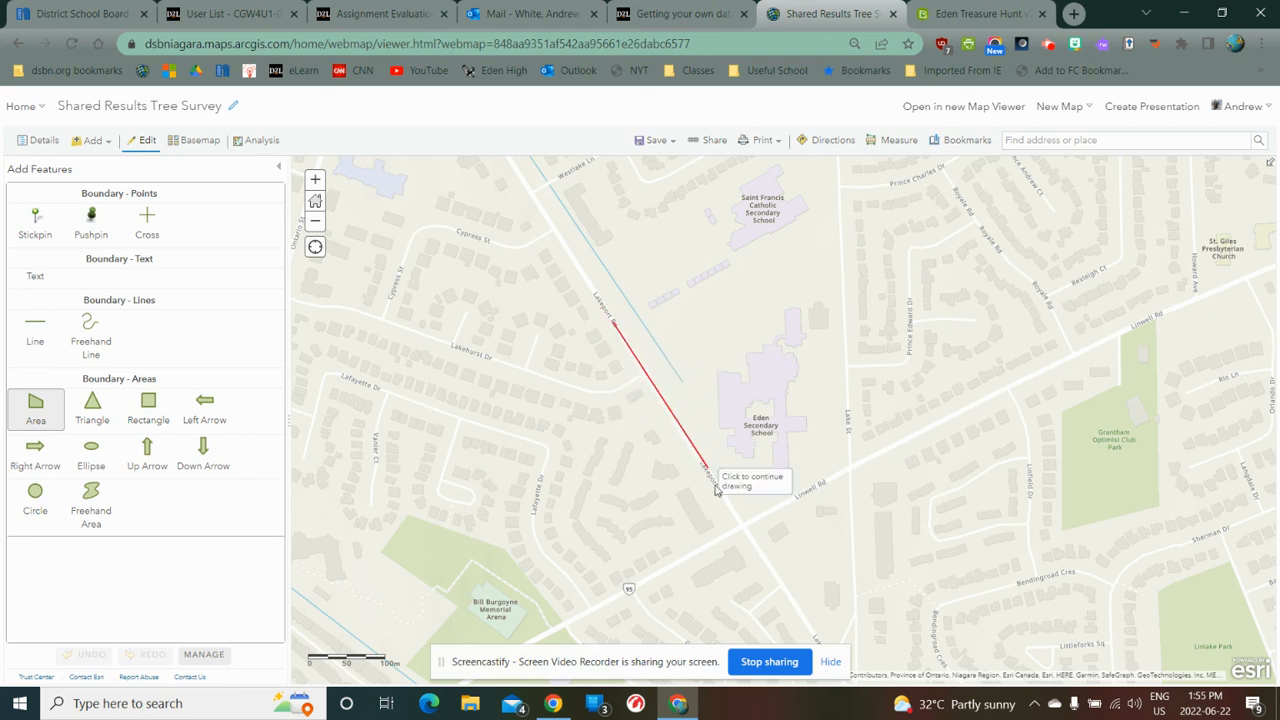
click(743, 527)
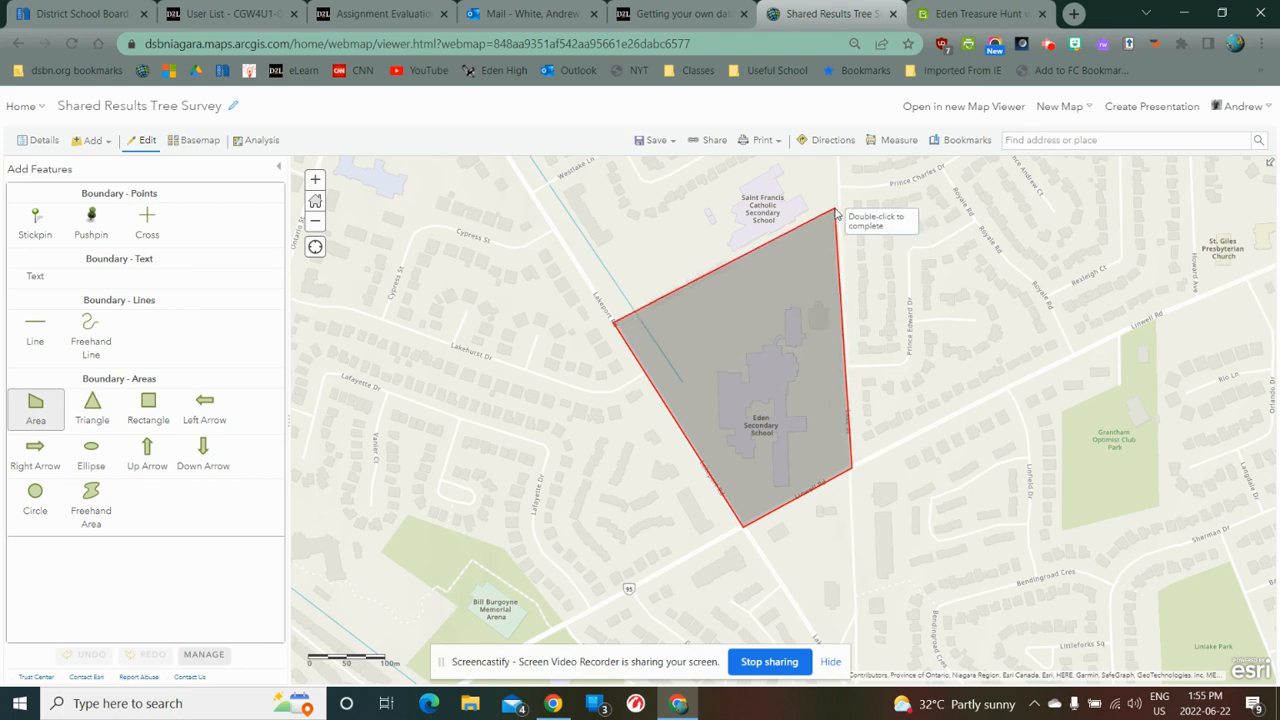
double_click(840, 209)
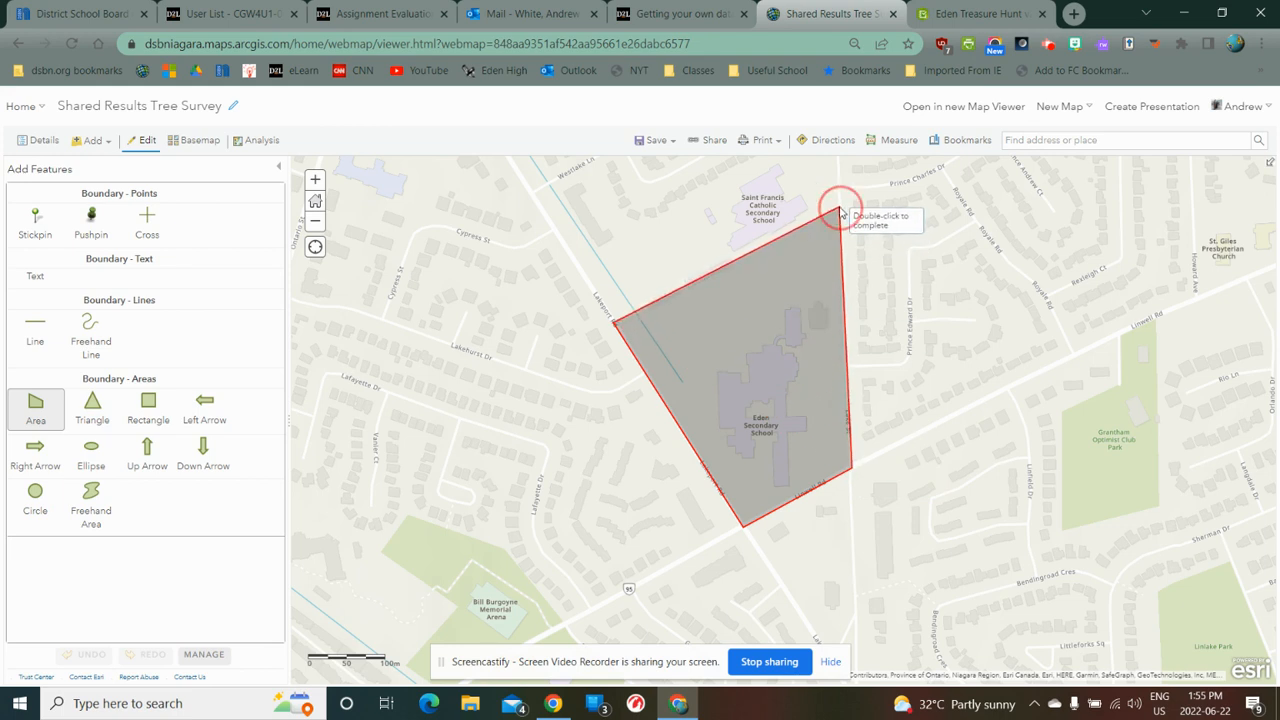
click(750, 252)
text(Boundary)
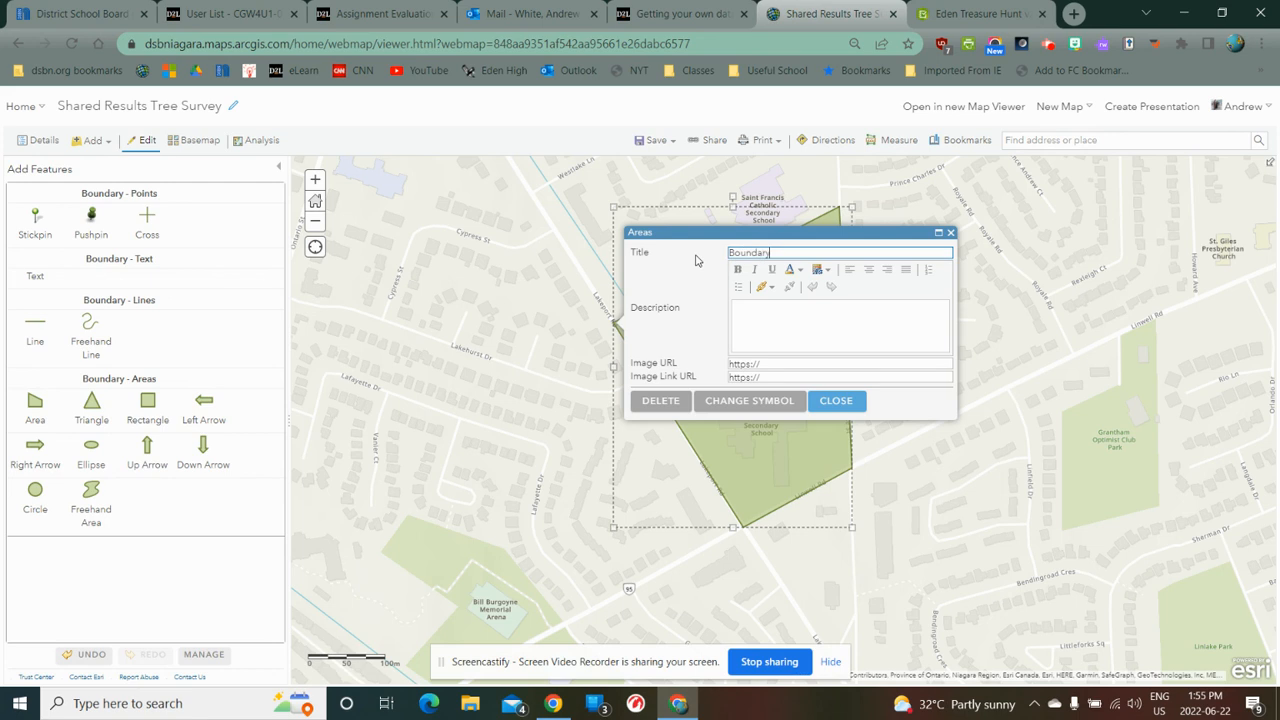
- Change the boundary area's symbol to a dark magenta fill (#73004C) with a near-black outline (#1A1A1A)
click(772, 402)
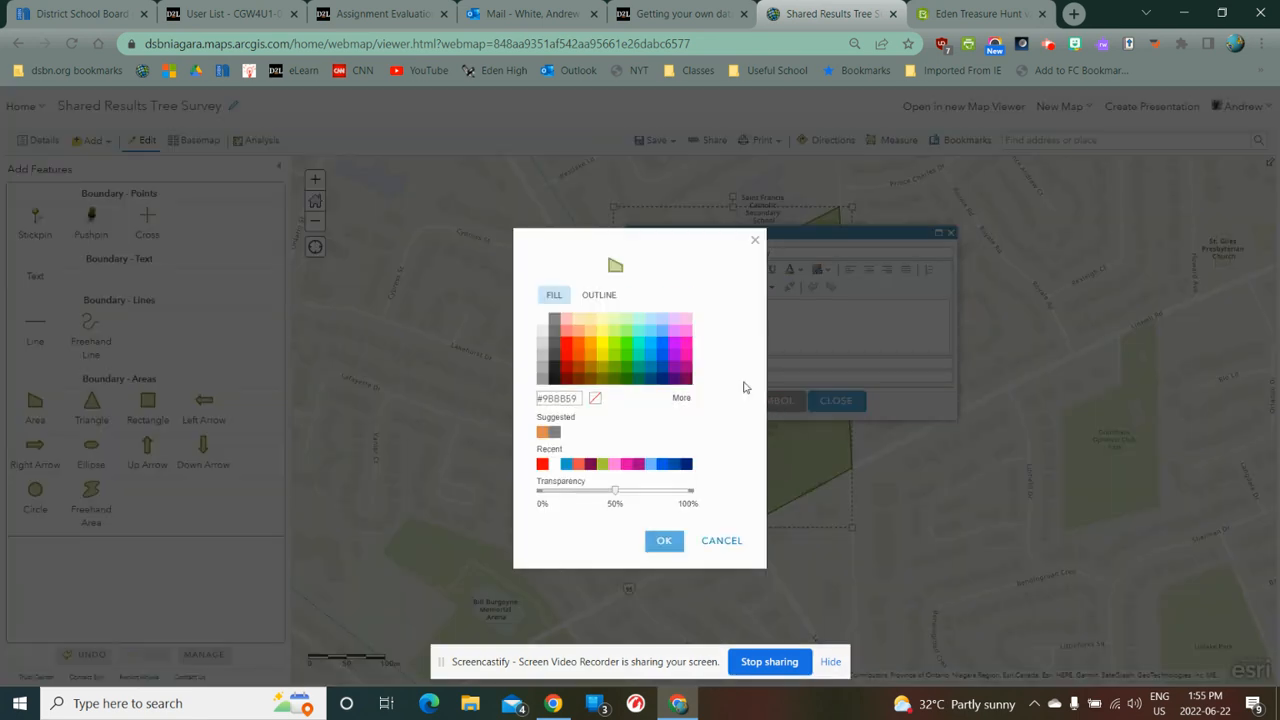
click(686, 377)
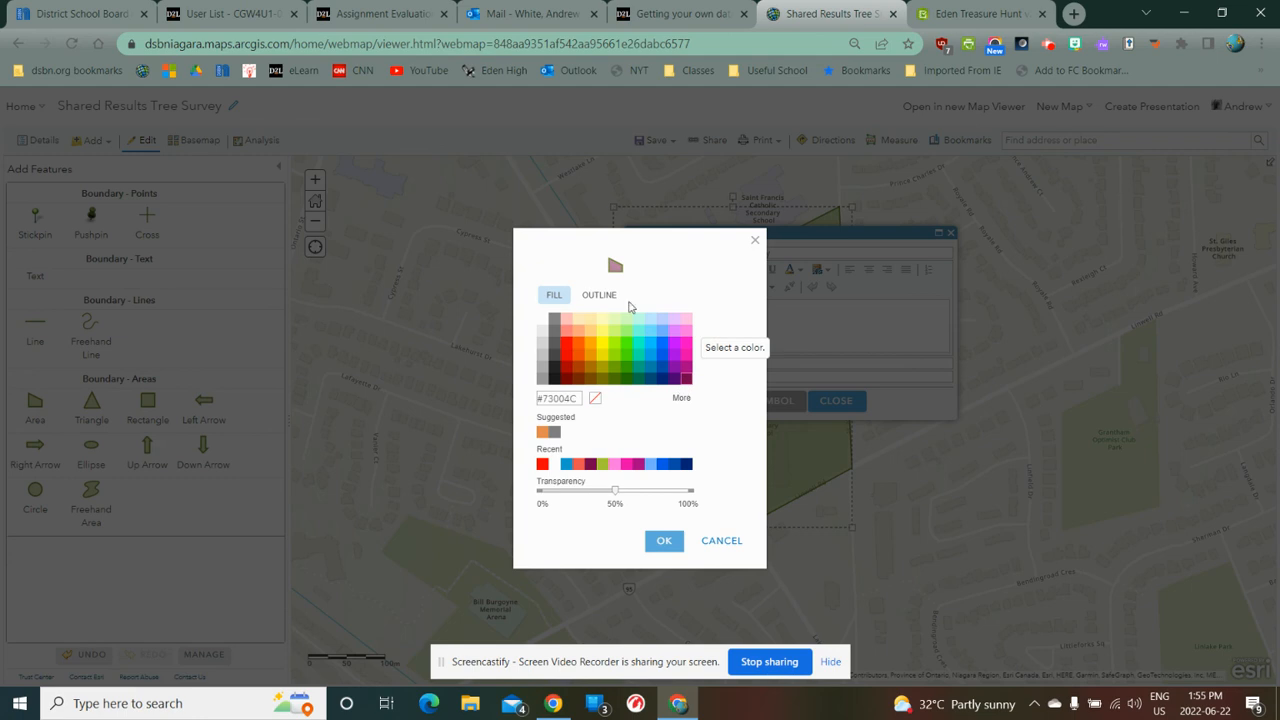
click(592, 295)
click(554, 336)
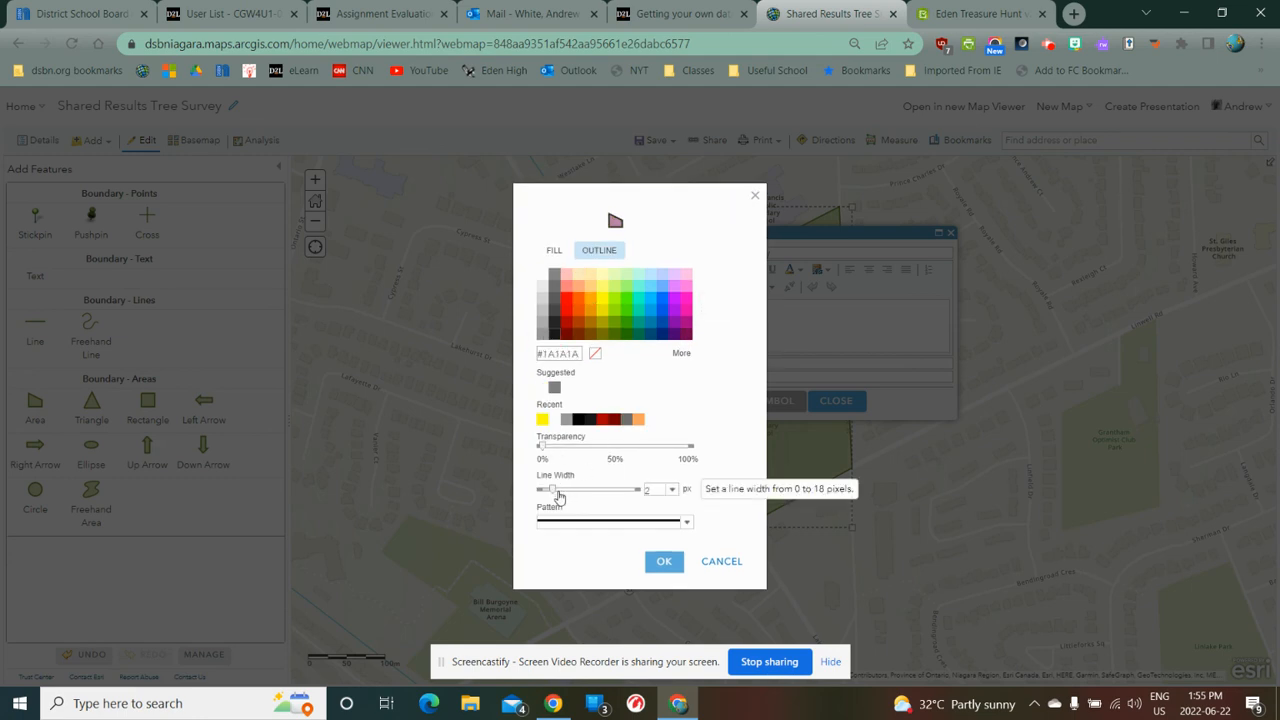
click(662, 562)
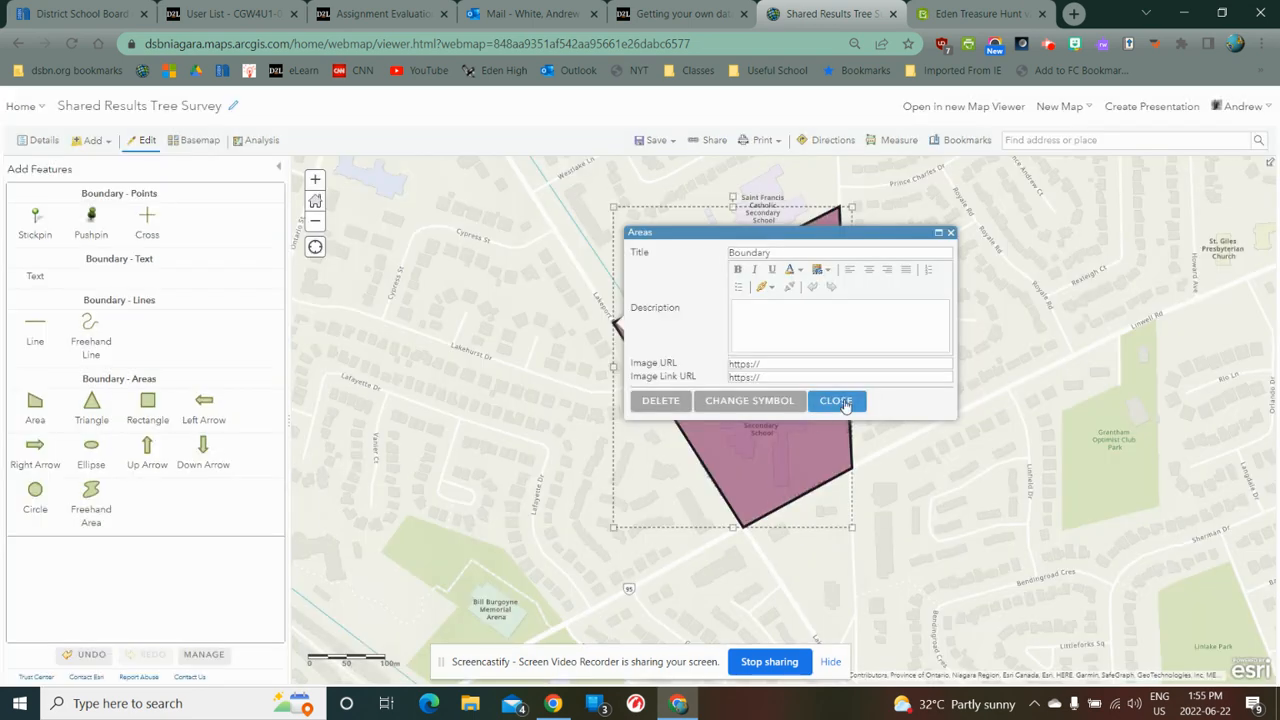
click(836, 401)
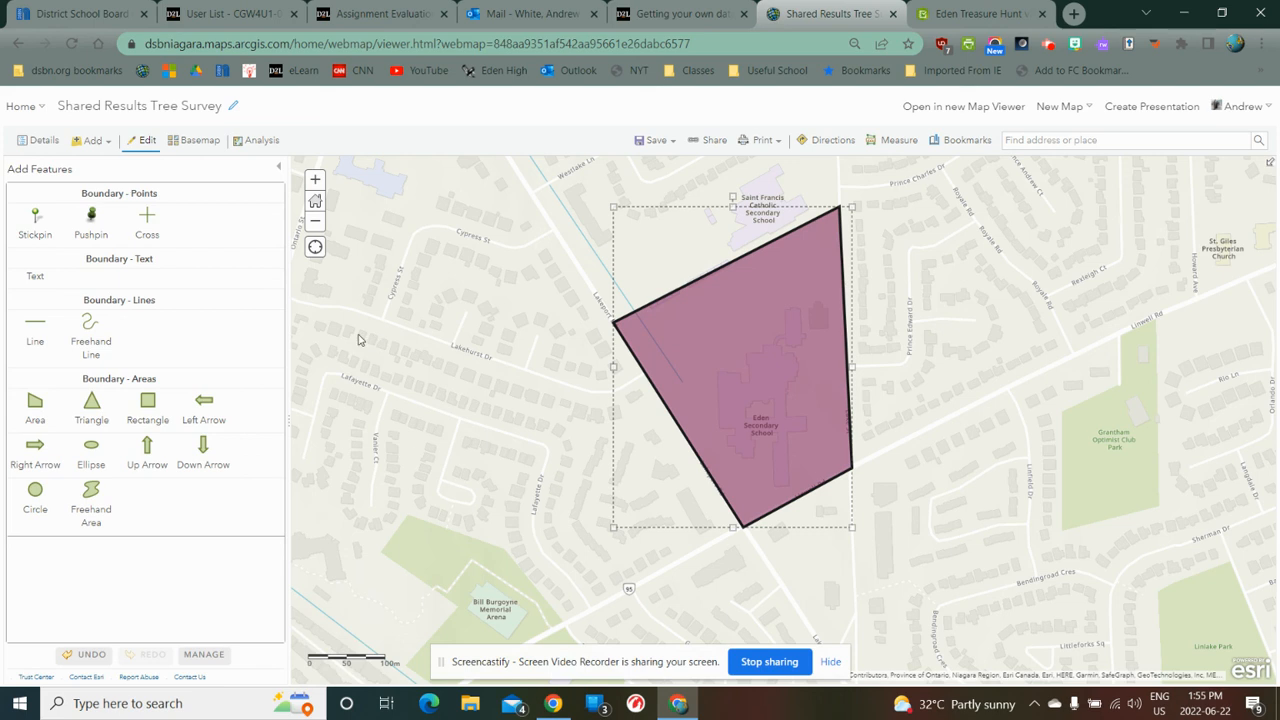
- Show the Group 1 layer and set up a Summarize Within analysis of Group 1 using the Boundary (Areas) polygon layer
click(38, 142)
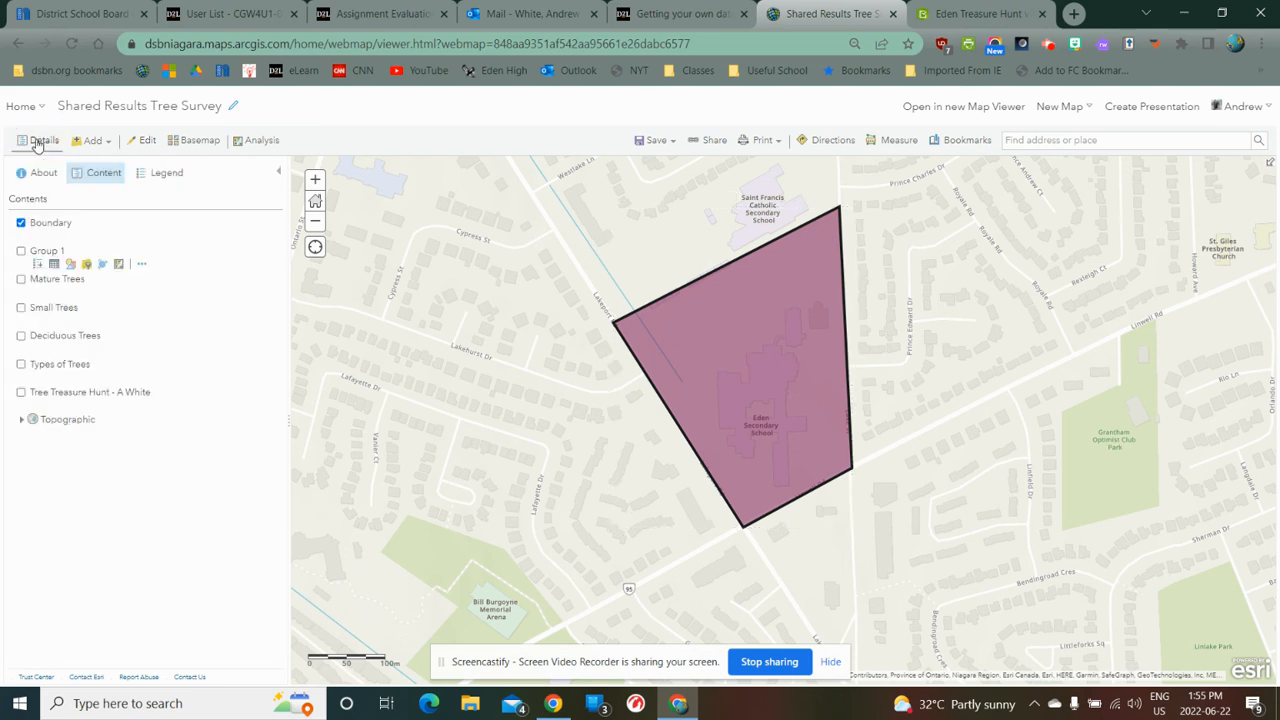
click(20, 252)
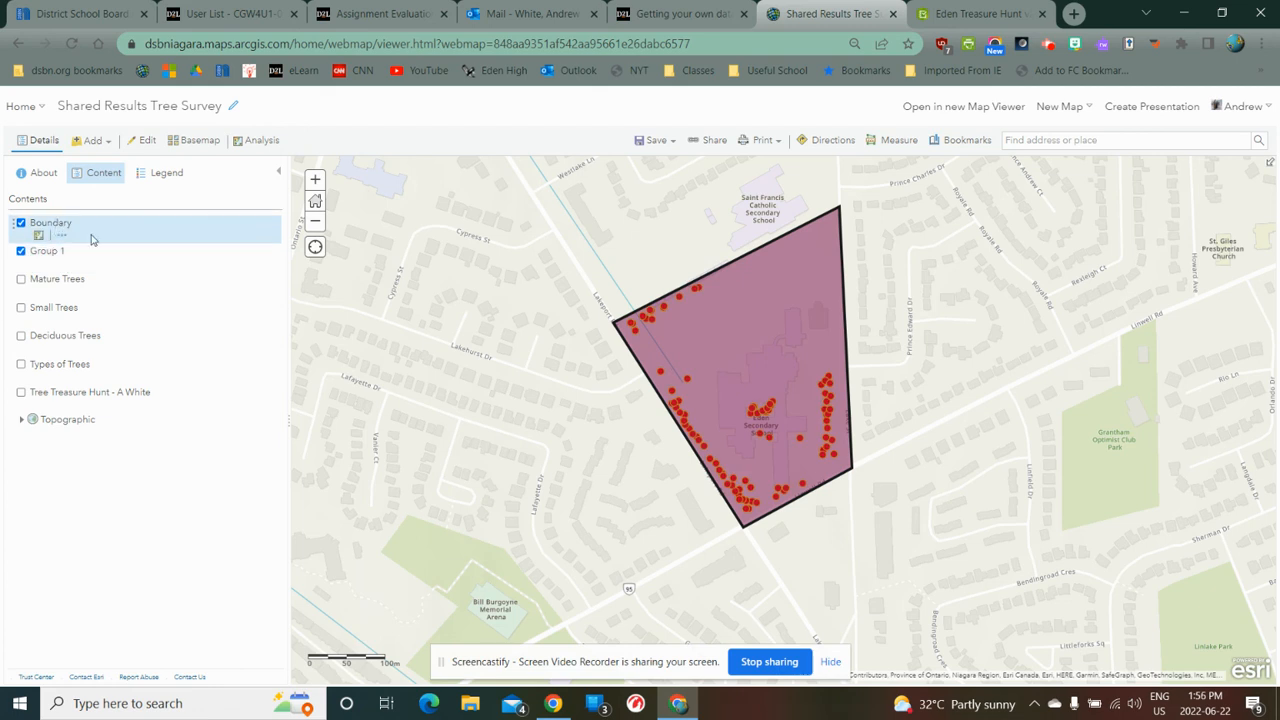
click(262, 142)
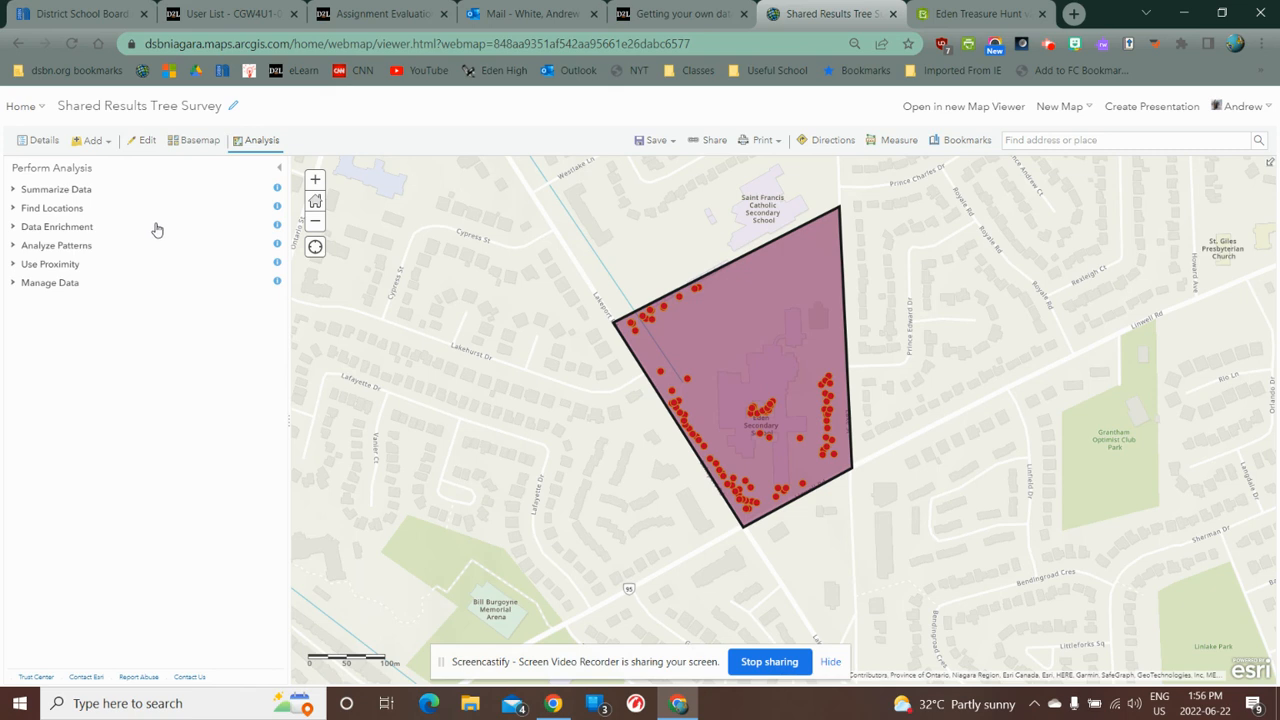
click(57, 190)
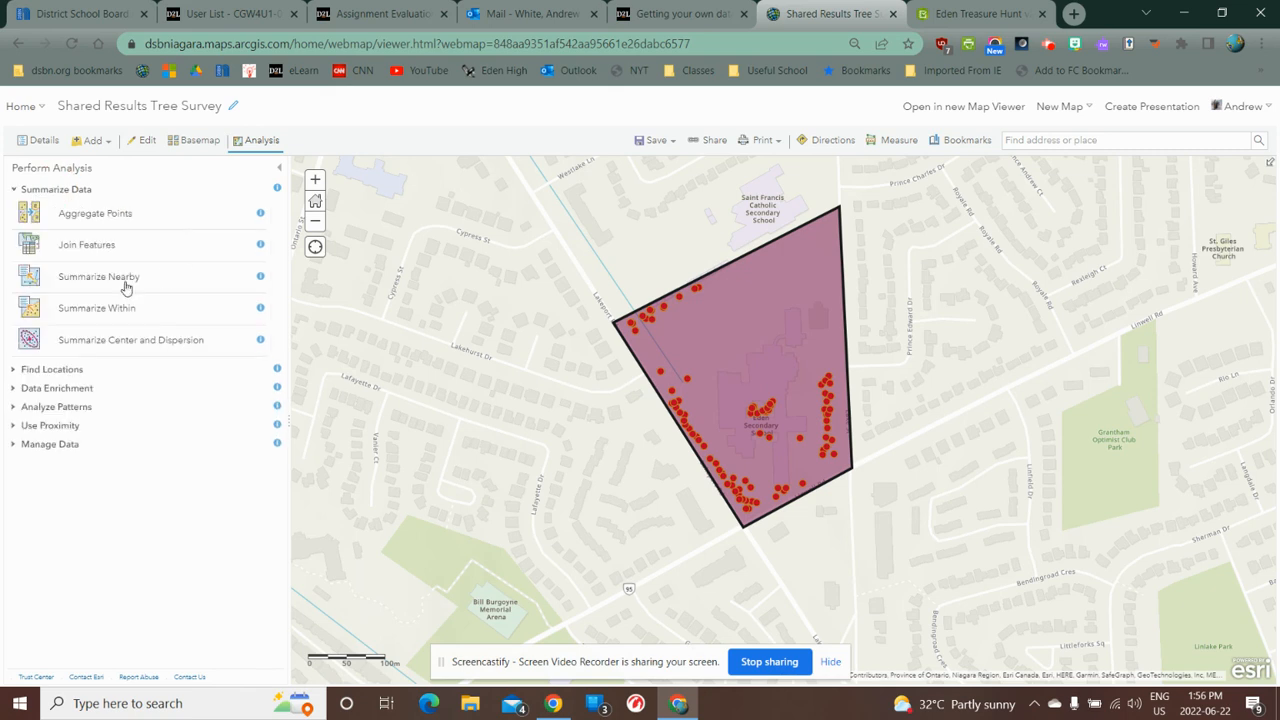
click(90, 310)
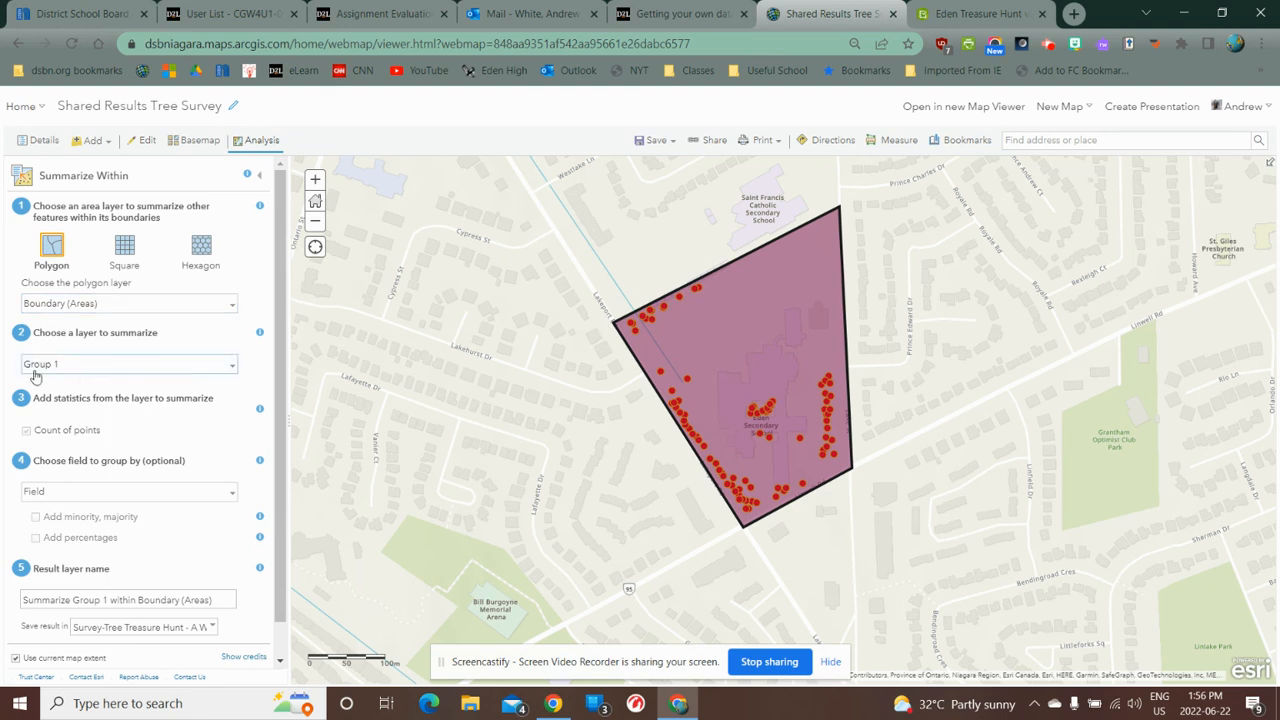
click(97, 367)
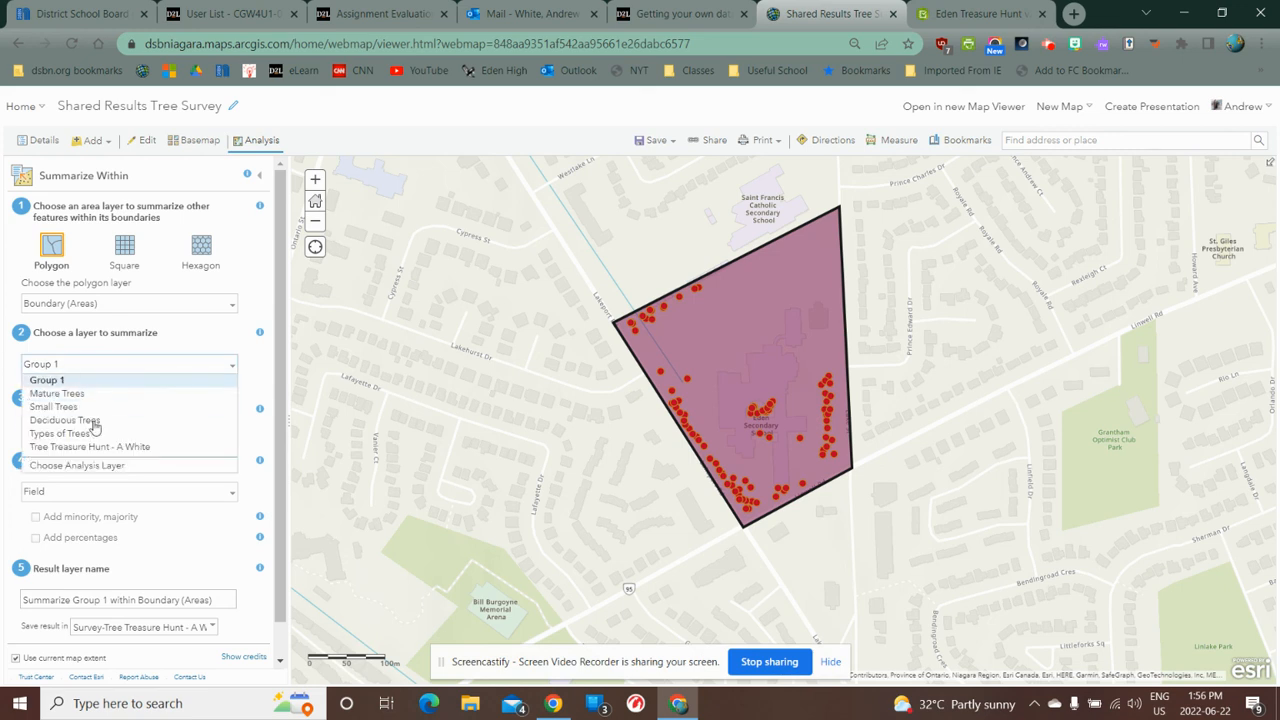
click(116, 366)
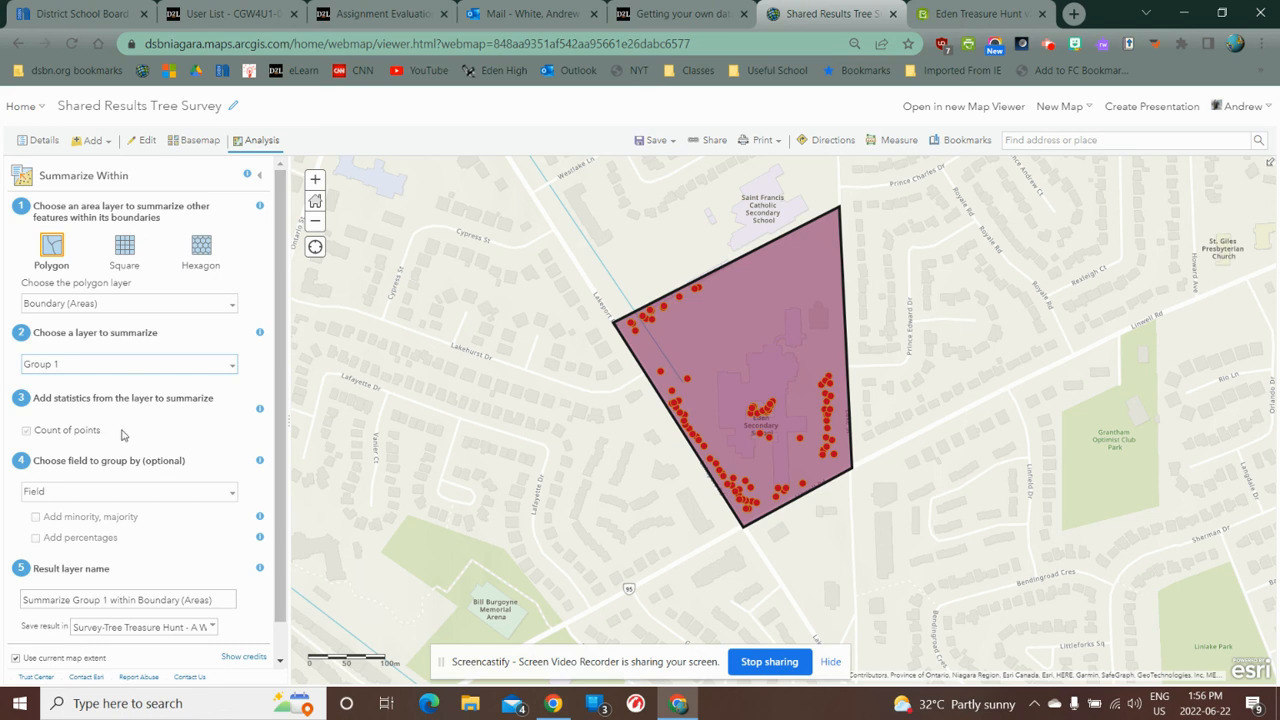
- Name the result layer "Results for group 1 v2", fit the whole boundary in the map extent, and run the analysis
scroll(138, 440, down, 1)
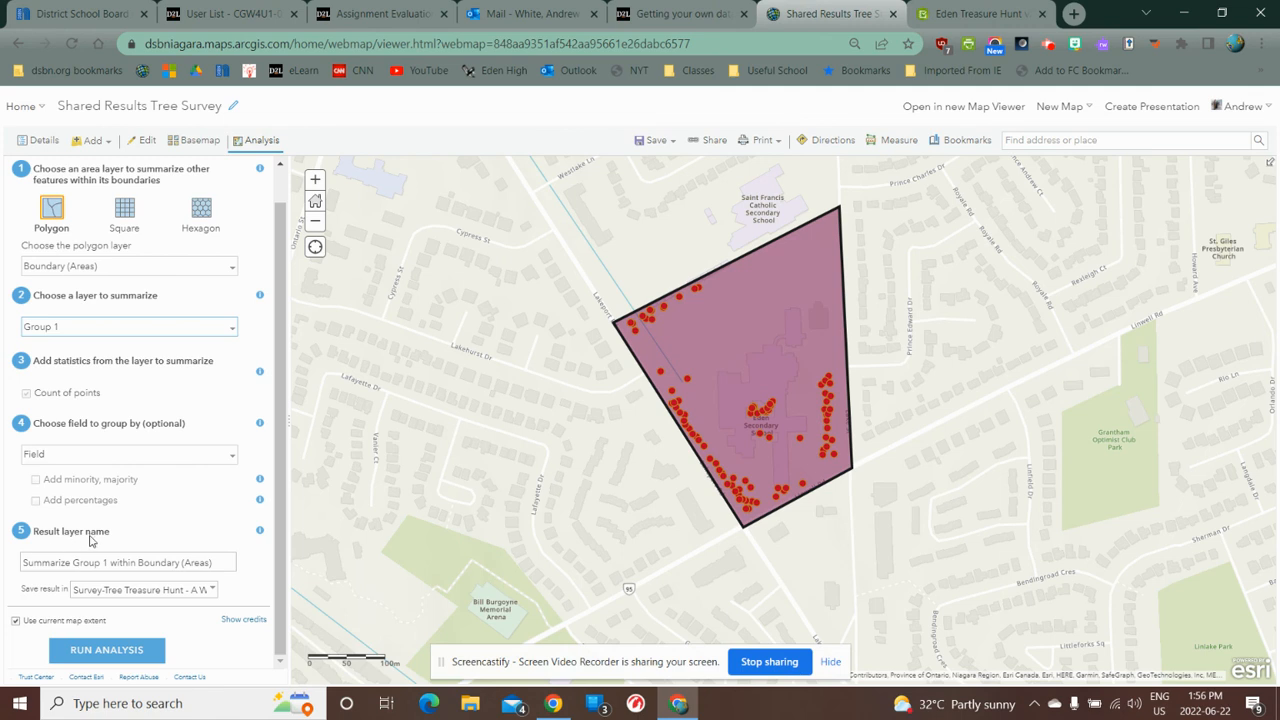
drag(224, 564, 8, 562)
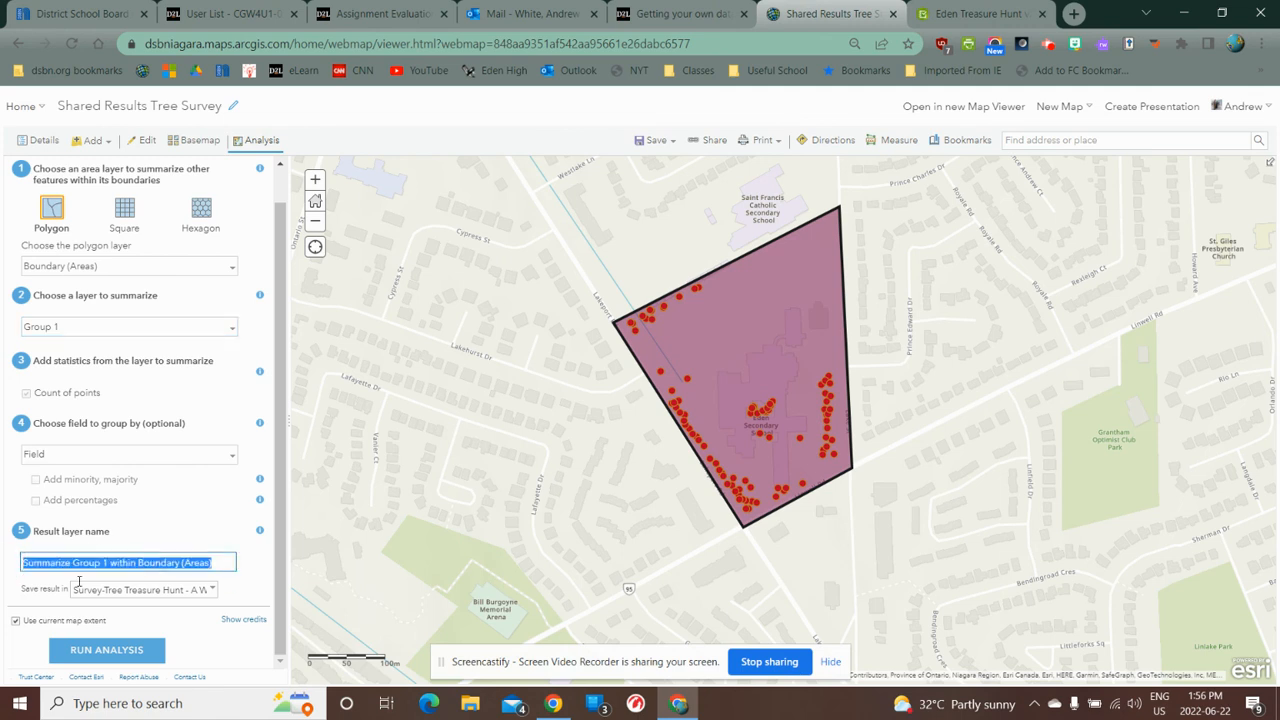
text(Results for group 1 v2)
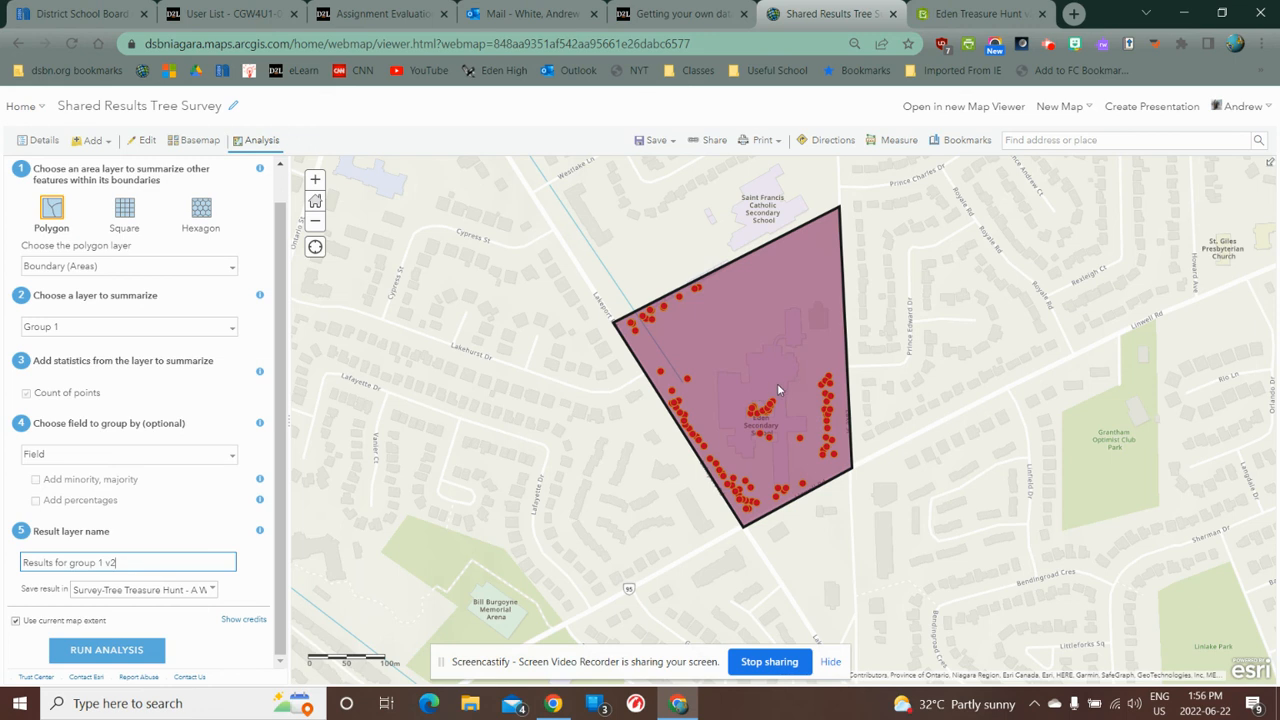
scroll(756, 375, up, 2)
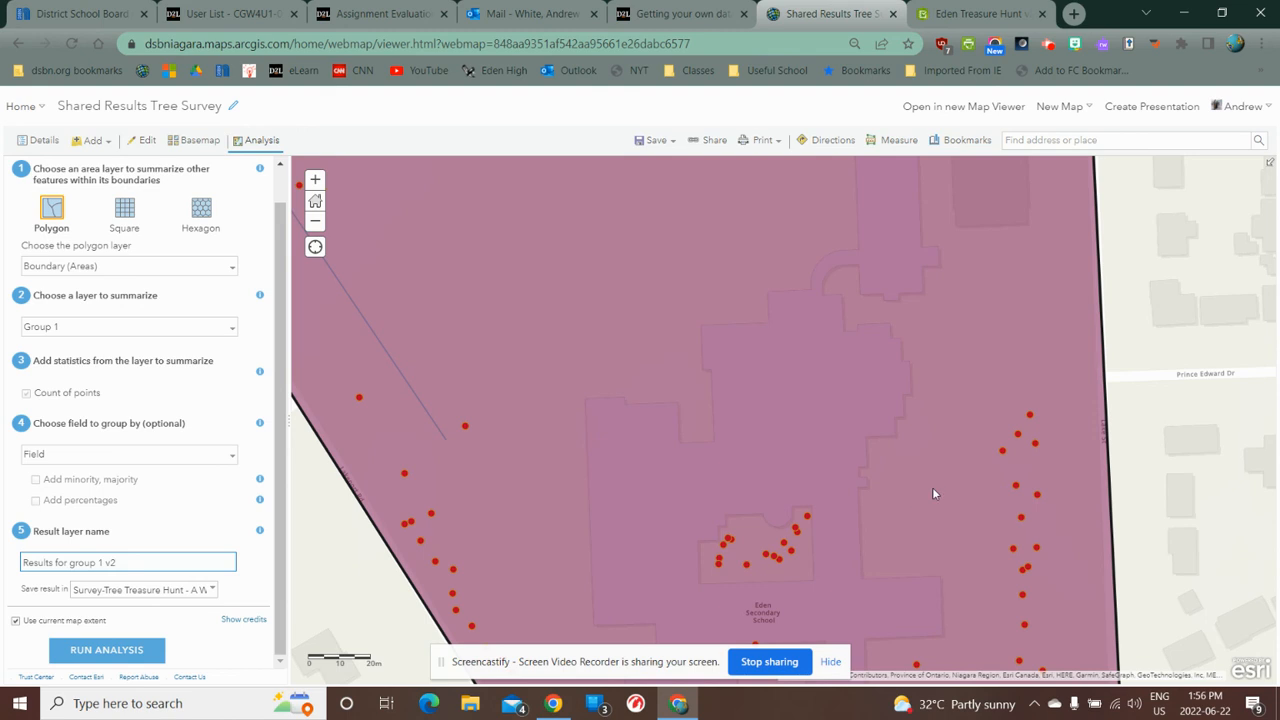
scroll(1010, 478, down, 5)
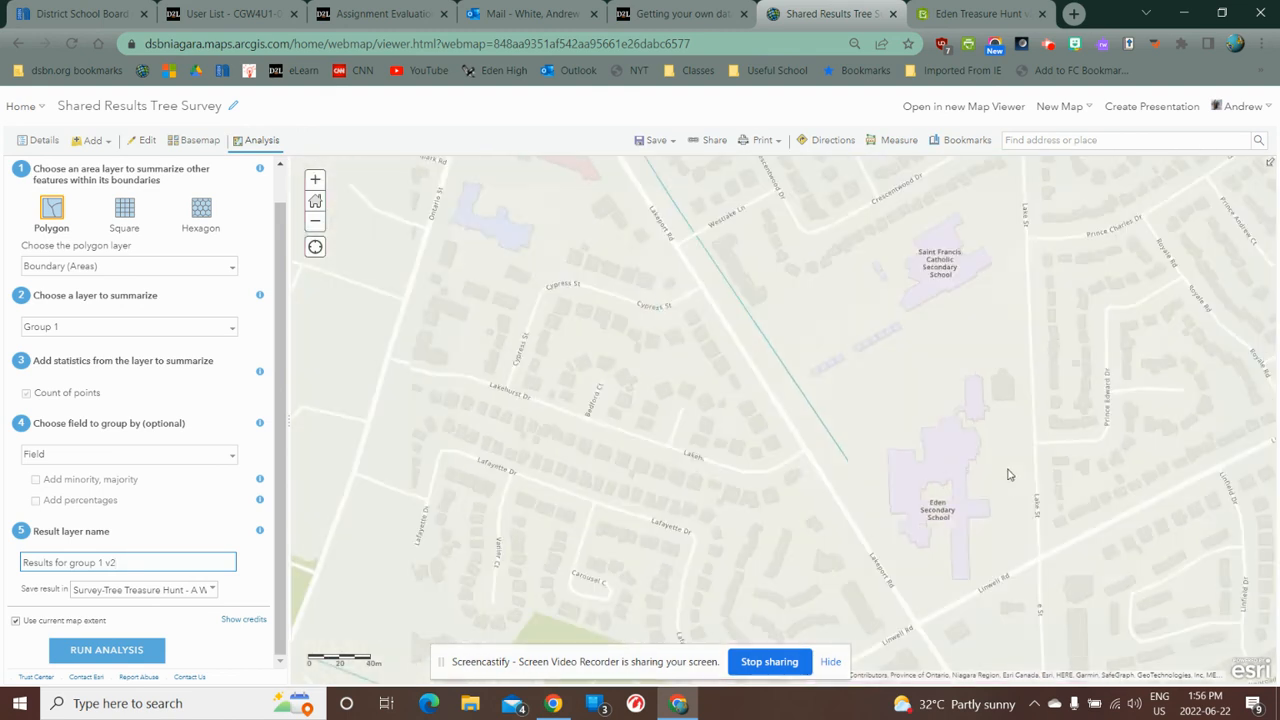
drag(1105, 494, 990, 459)
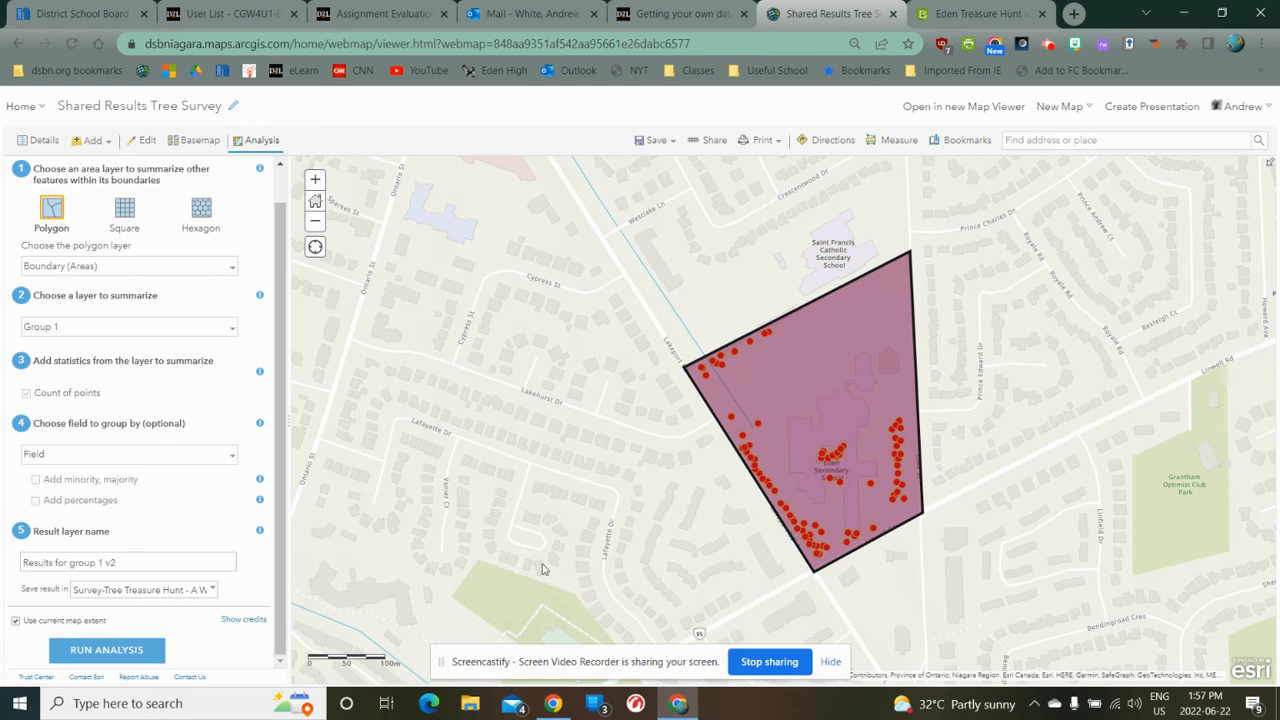
click(115, 653)
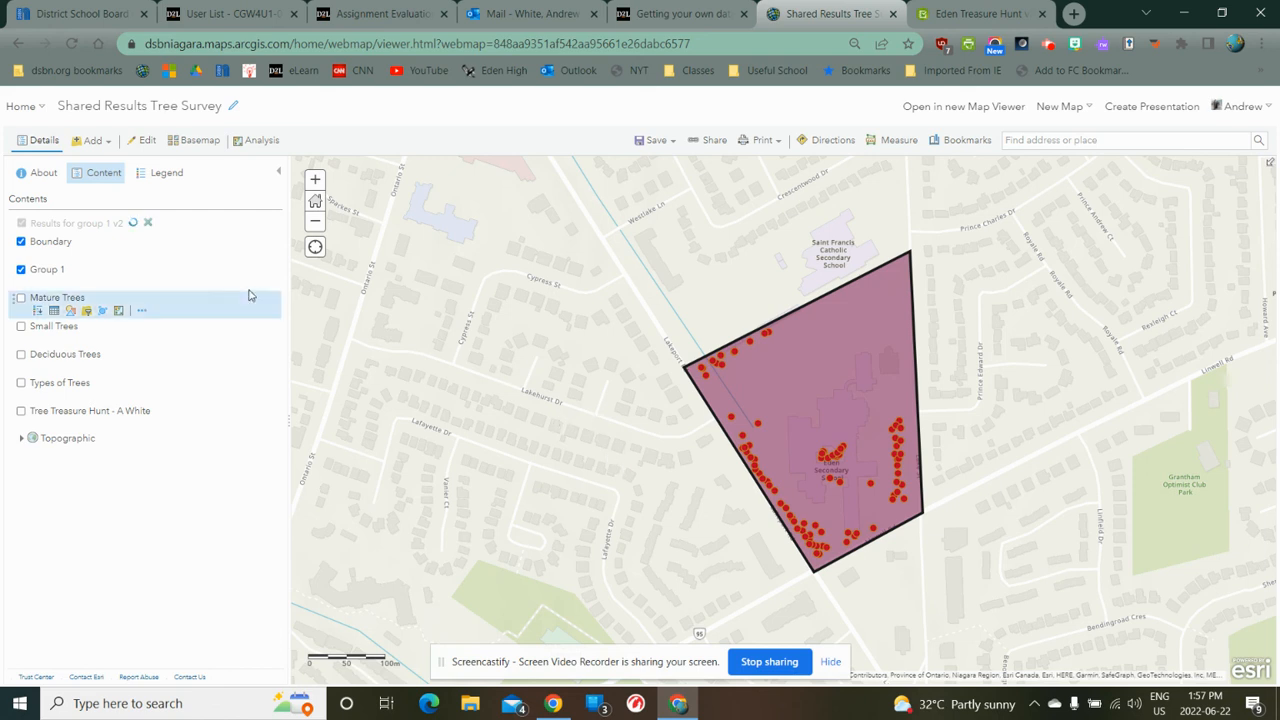
- Hide the Group 1 and Boundary layers and view the summary pop-up of the Results for group 1 v2 layer
click(21, 269)
click(21, 242)
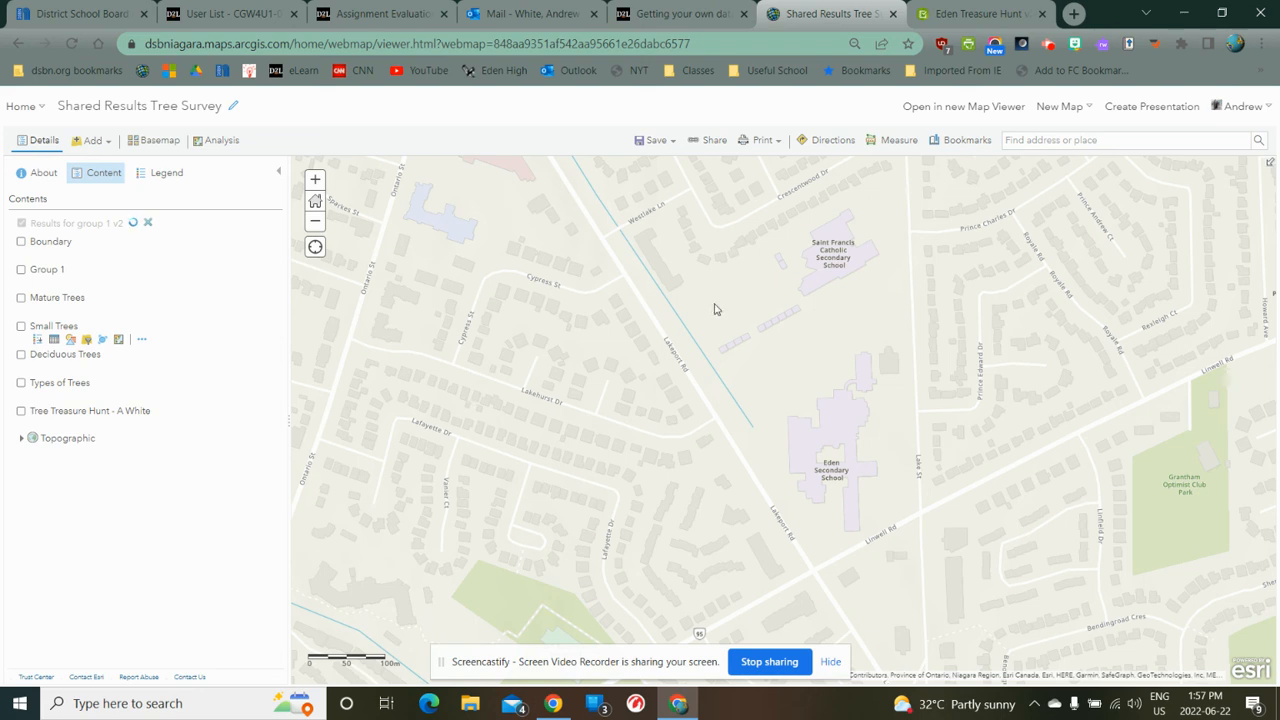
drag(714, 308, 640, 336)
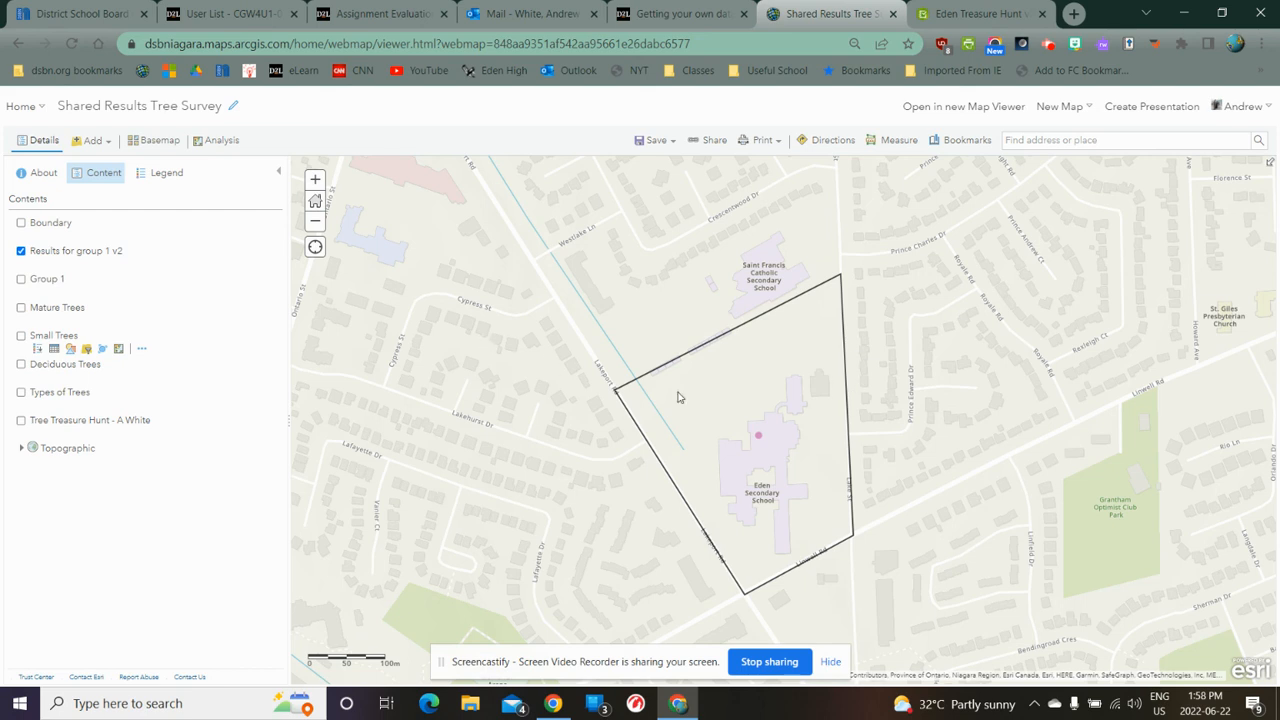
click(759, 441)
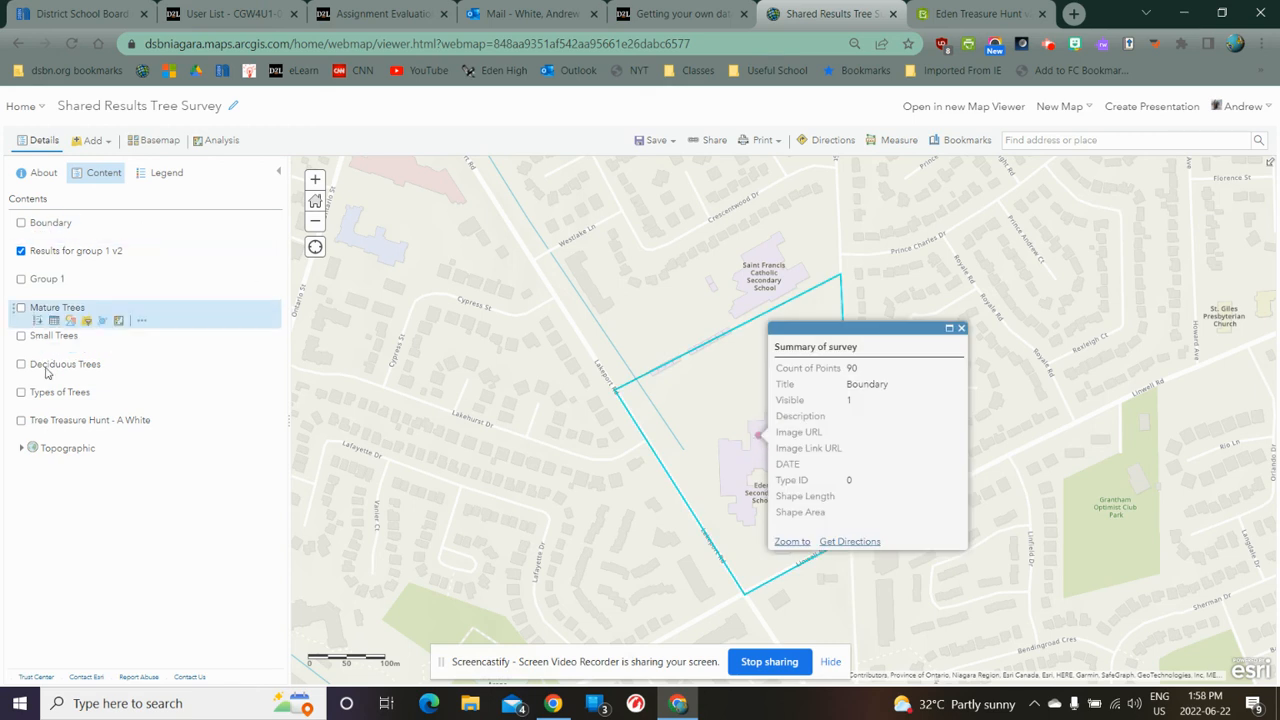
- Display Boundary and Group 1 together with the results layer and compare the pop-ups of the summary and the boundary area
click(21, 223)
click(21, 279)
click(528, 392)
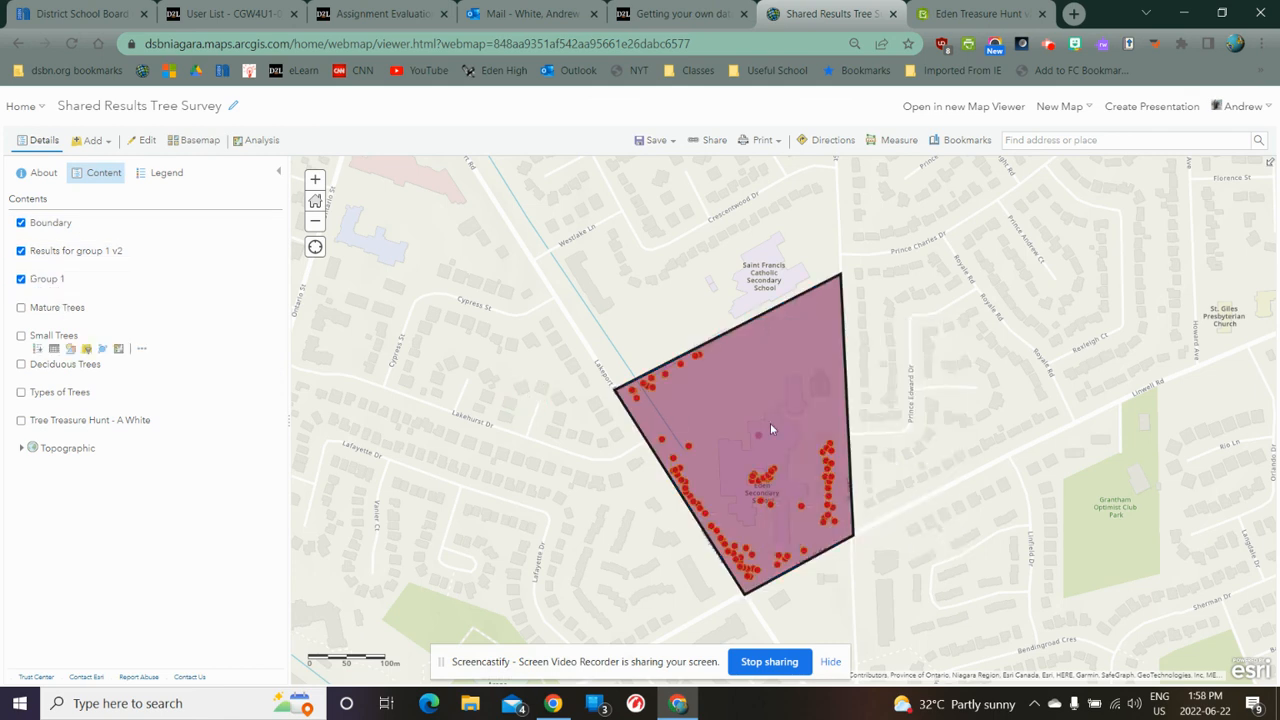
click(774, 443)
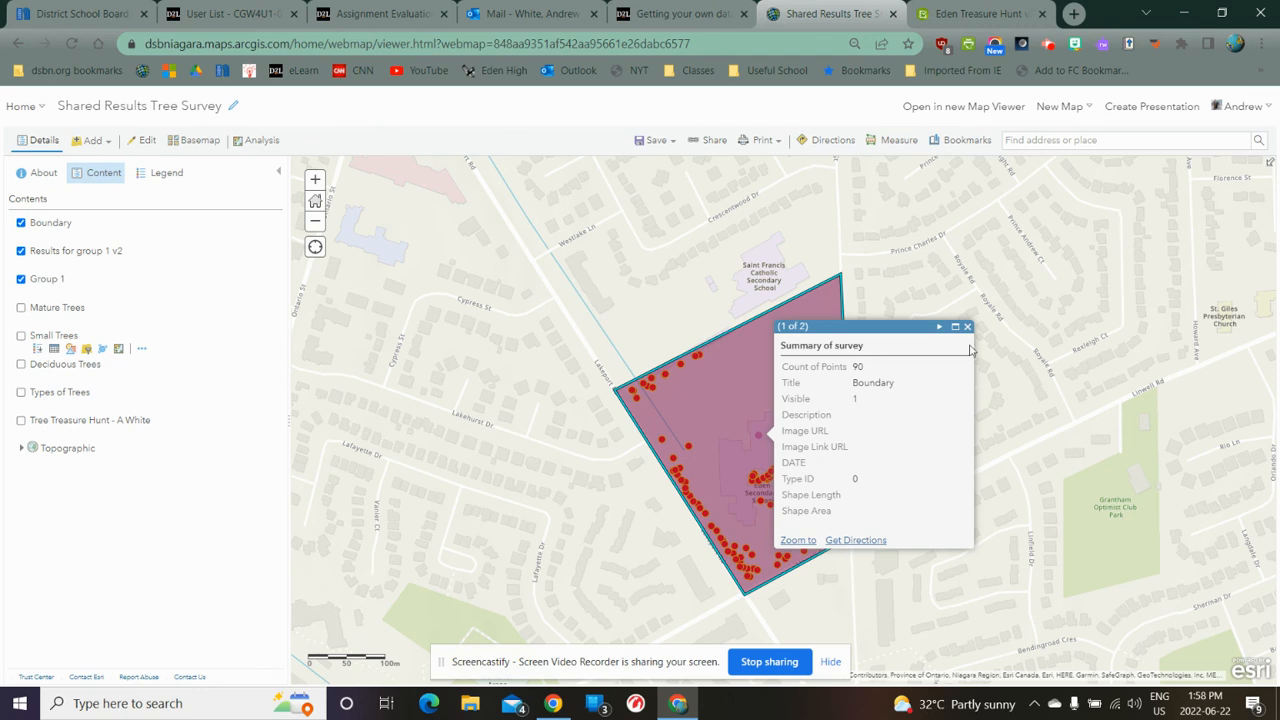
click(940, 328)
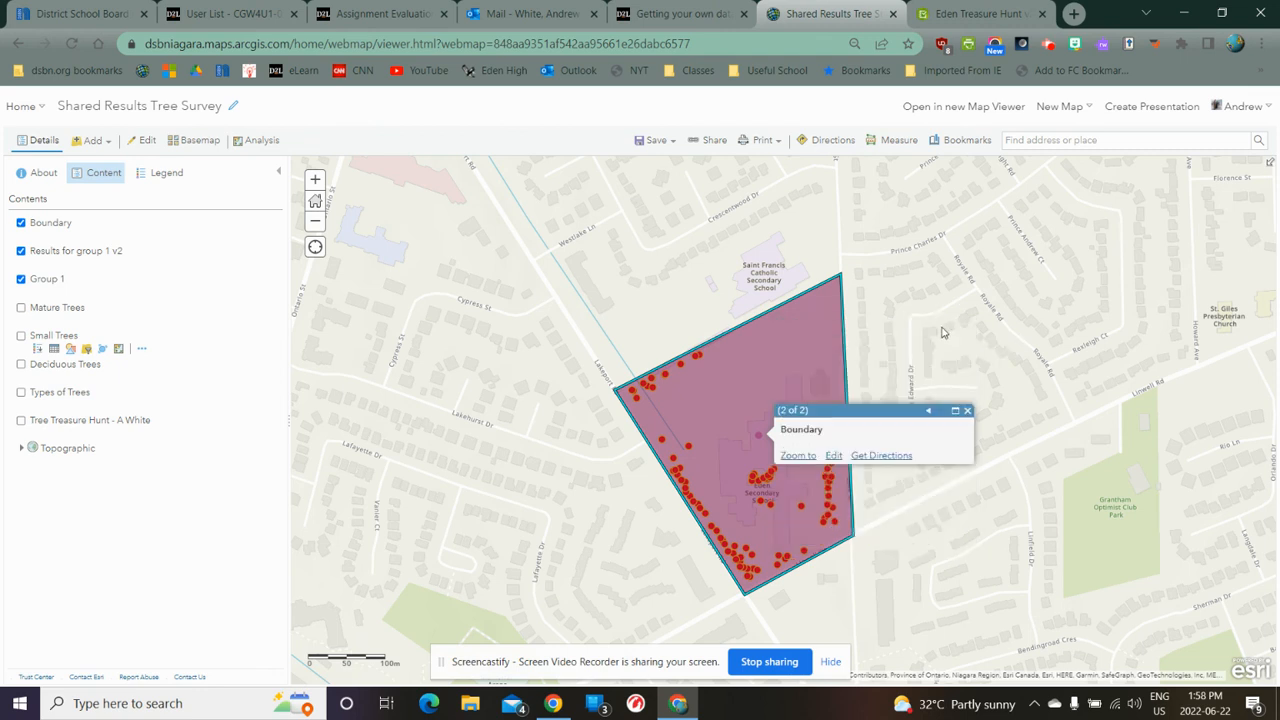
click(929, 411)
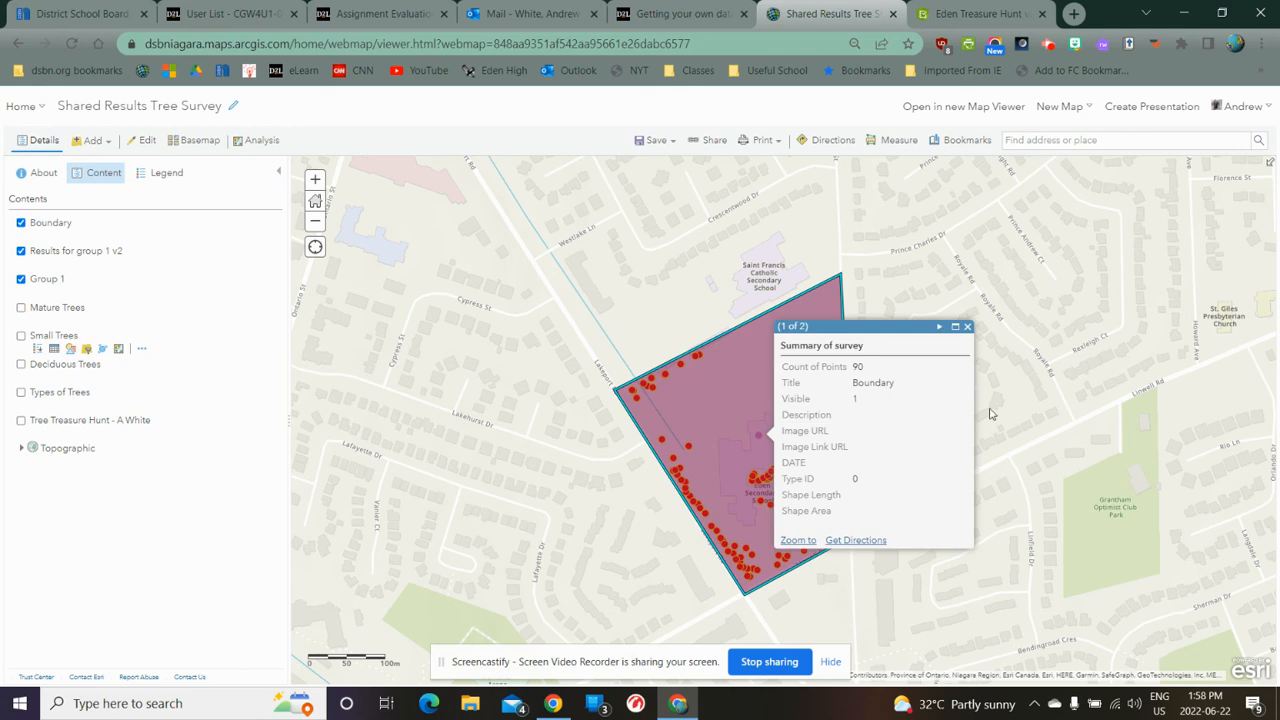
- Hide Boundary and Group 1 so only the results layer is displayed, recheck its point count pop-up, and close it
click(20, 223)
click(21, 279)
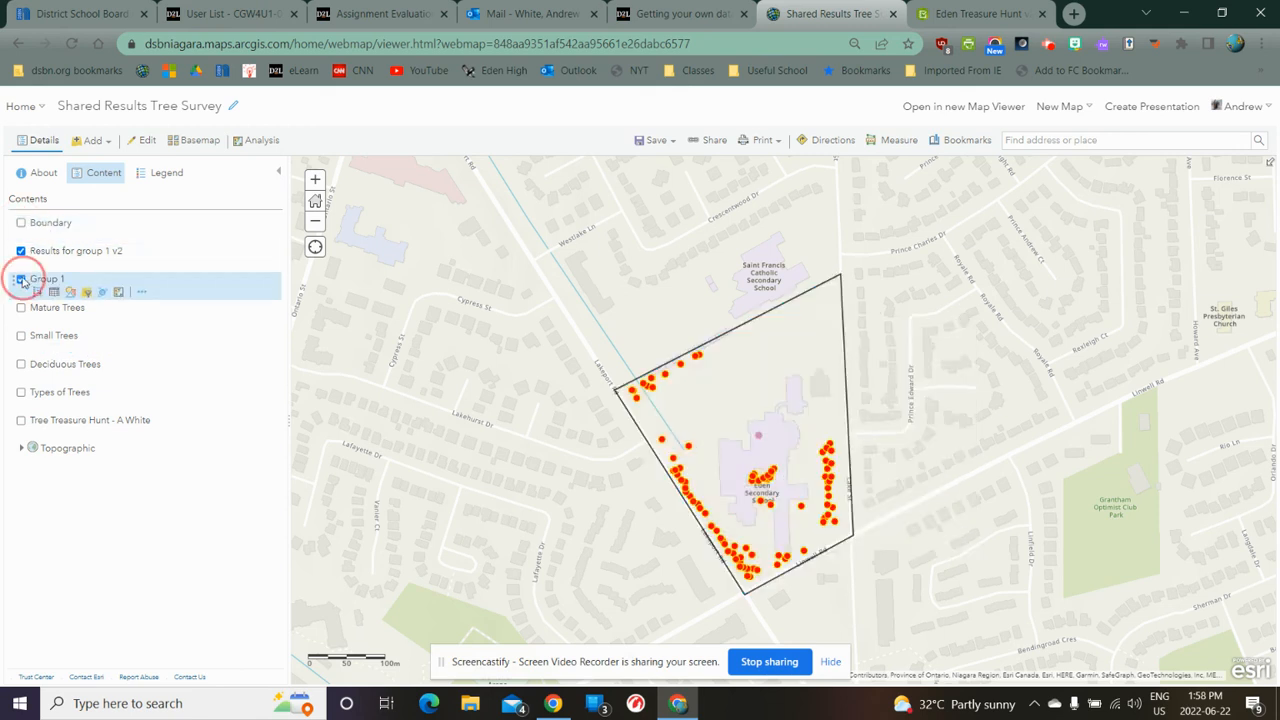
click(763, 437)
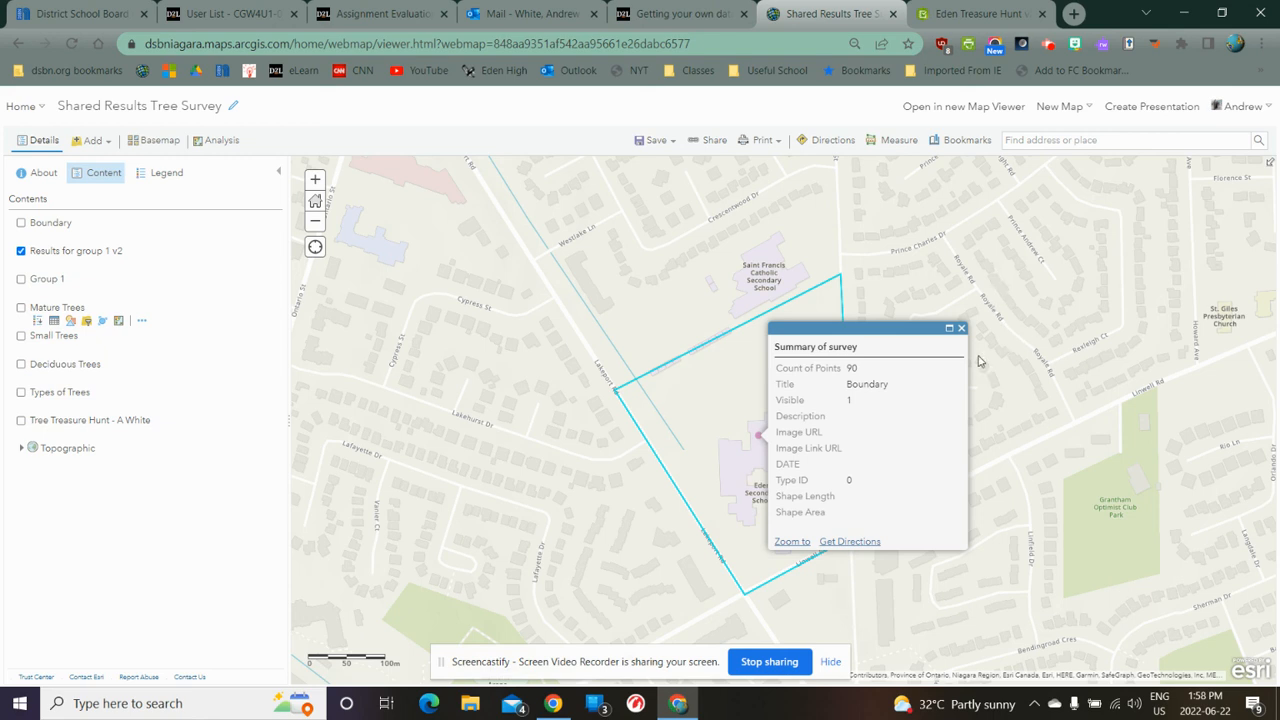
click(961, 330)
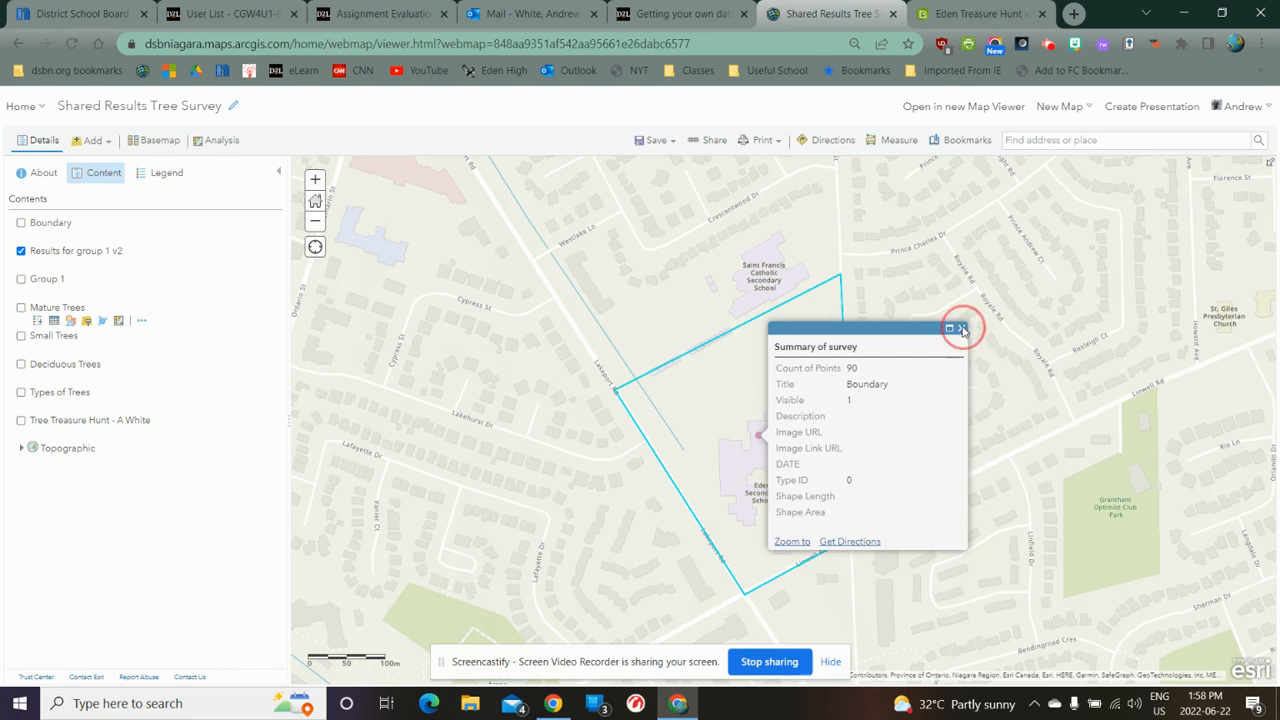